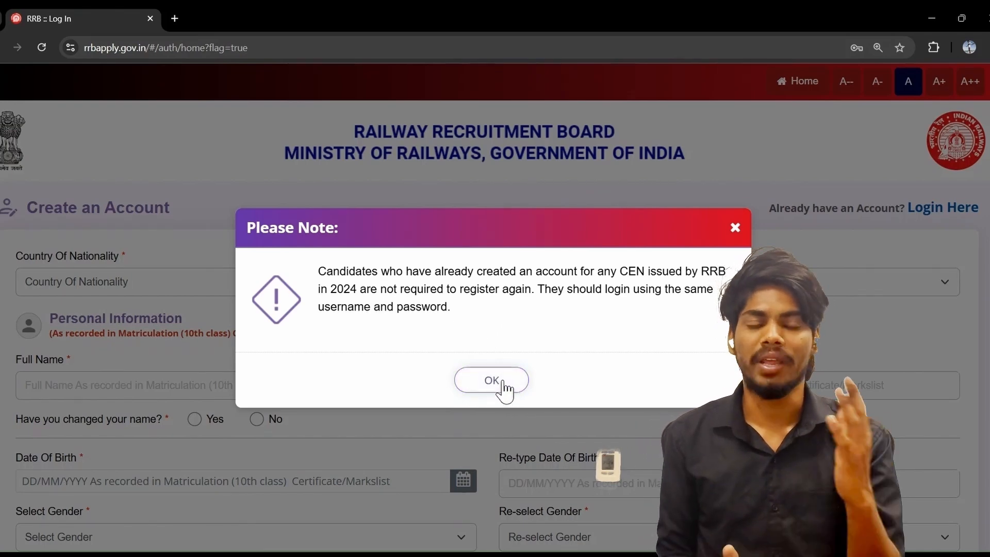
Dismiss the existing-2024-accounts notice and set Country Of Nationality to India
left_click(493, 382)
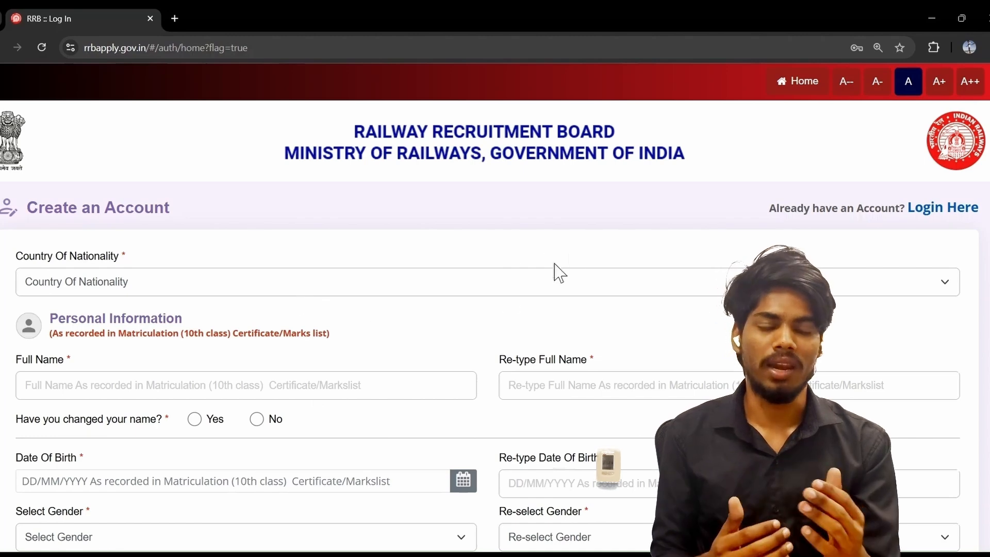
left_click(341, 330)
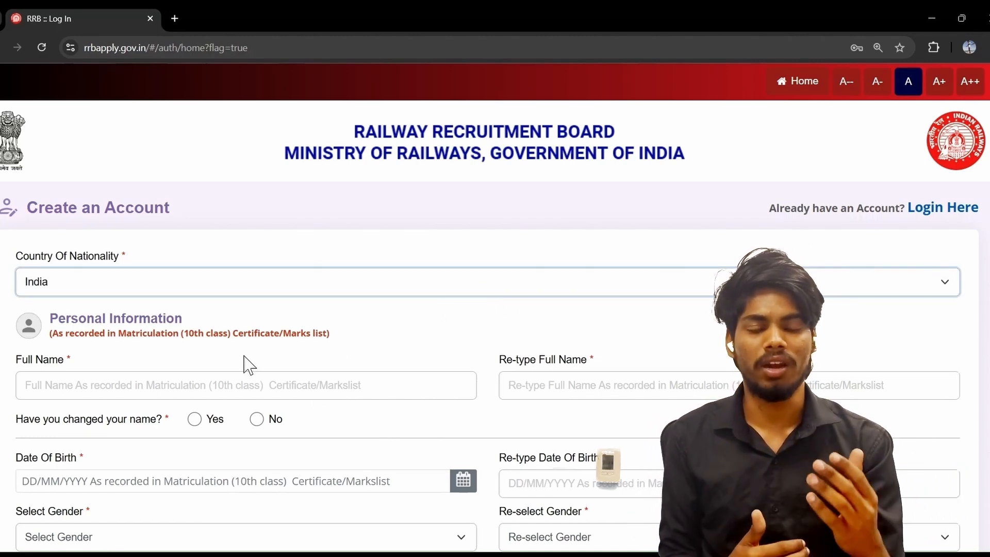
scroll(237, 356, "down", 1)
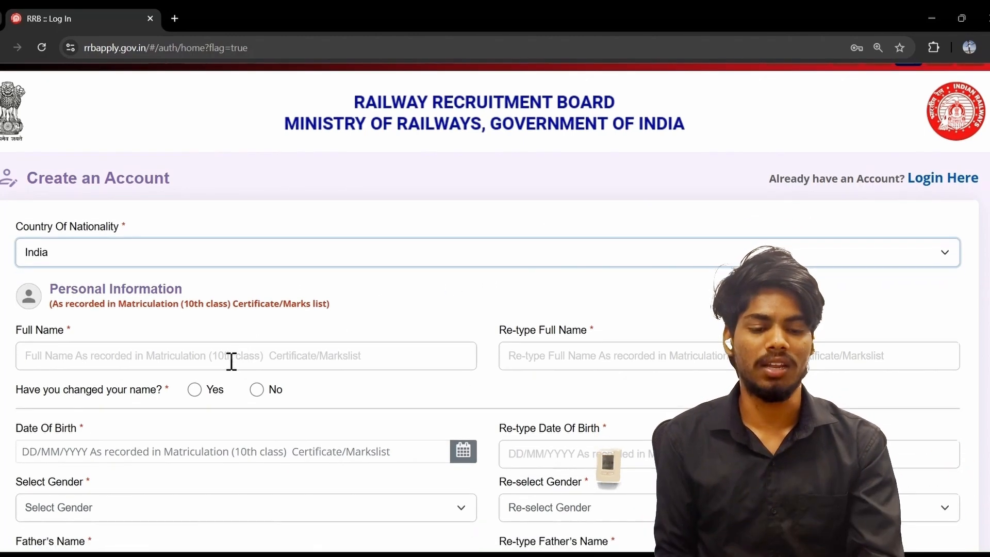
Enter and re-type the candidate's full name, and answer No to name change
left_click(28, 355)
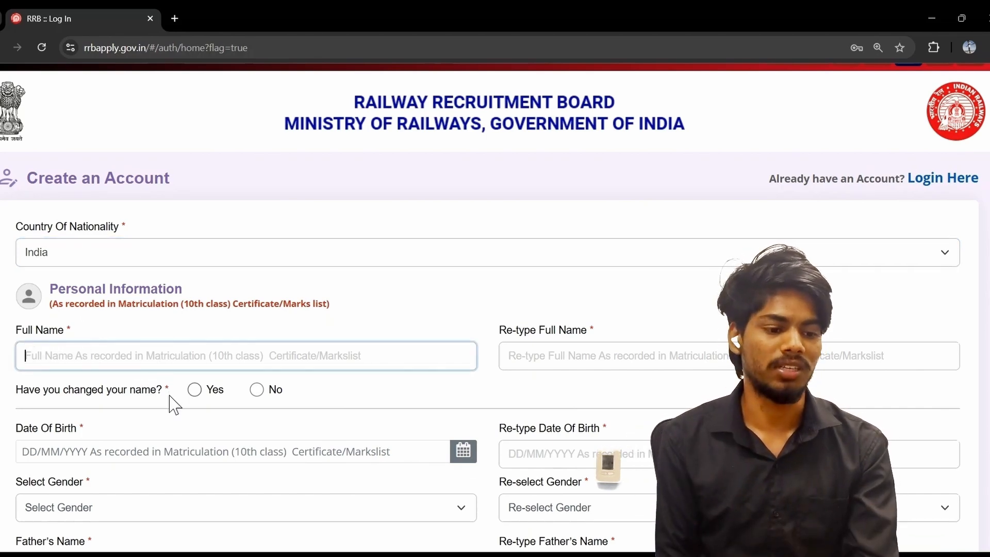
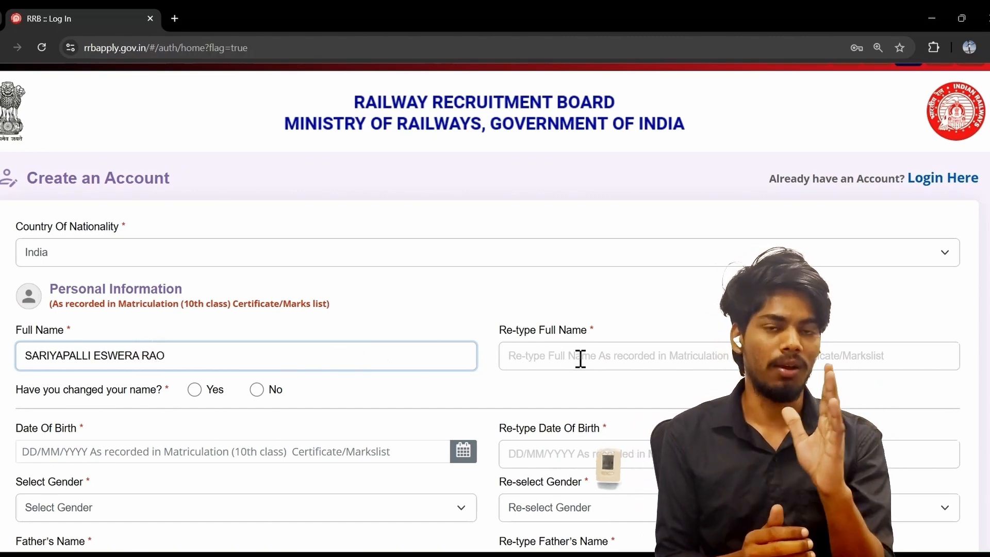
left_click(563, 354)
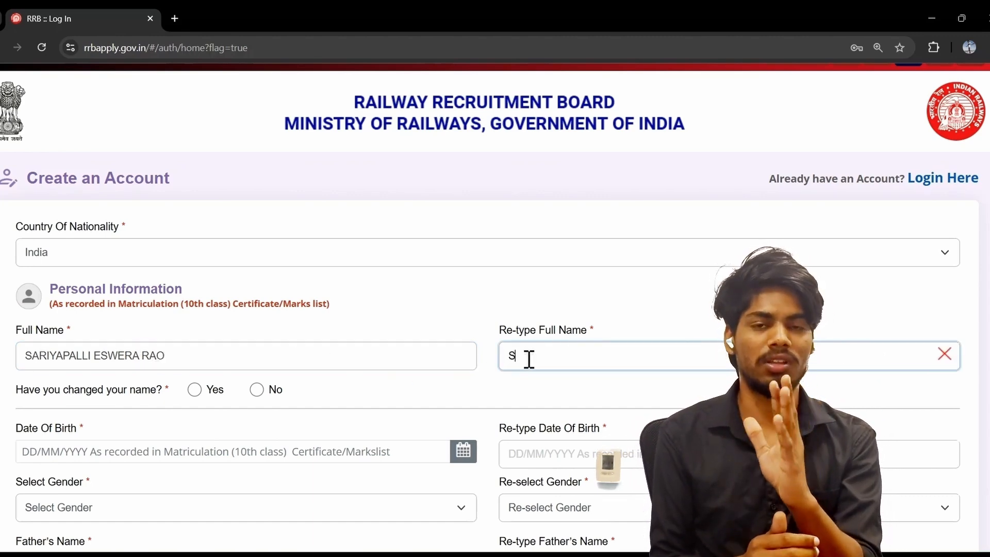
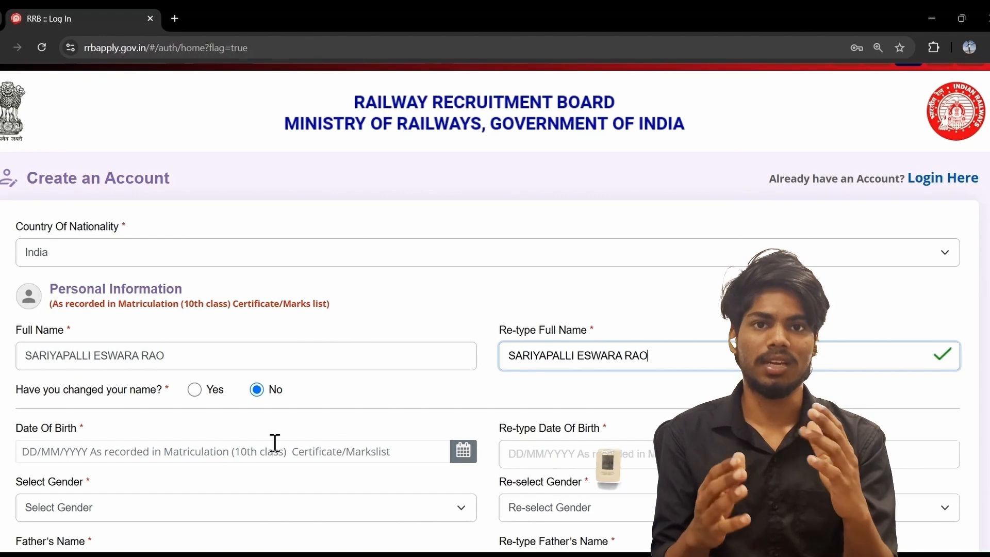
left_click(258, 391)
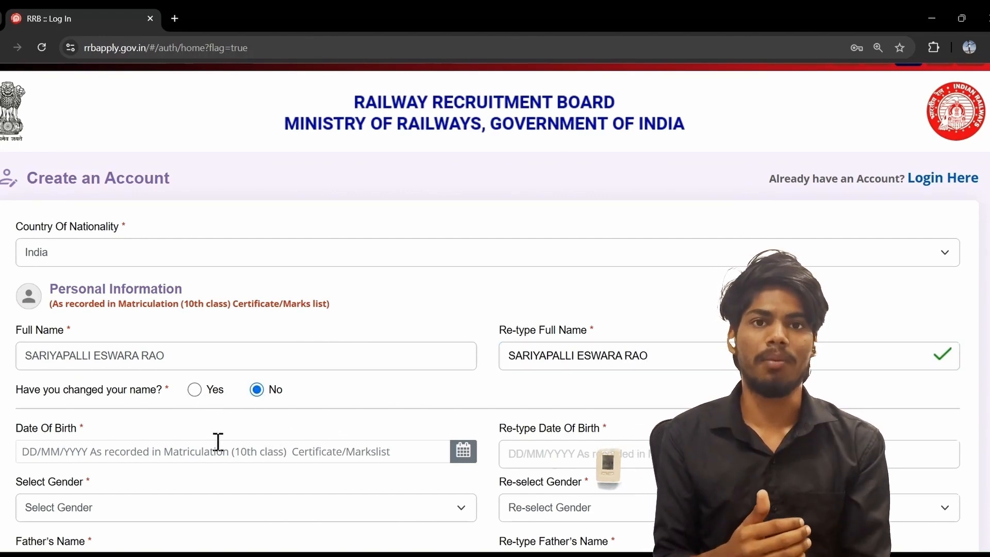
Pick the date of birth in the calendar and re-type it to confirm
left_click(198, 443)
scroll(197, 439, "down", 1)
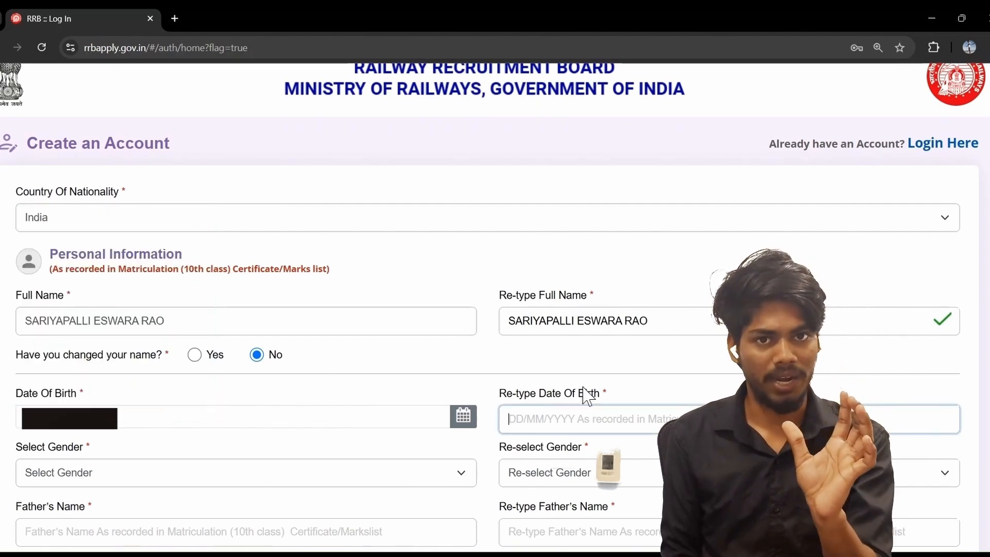
type("1")
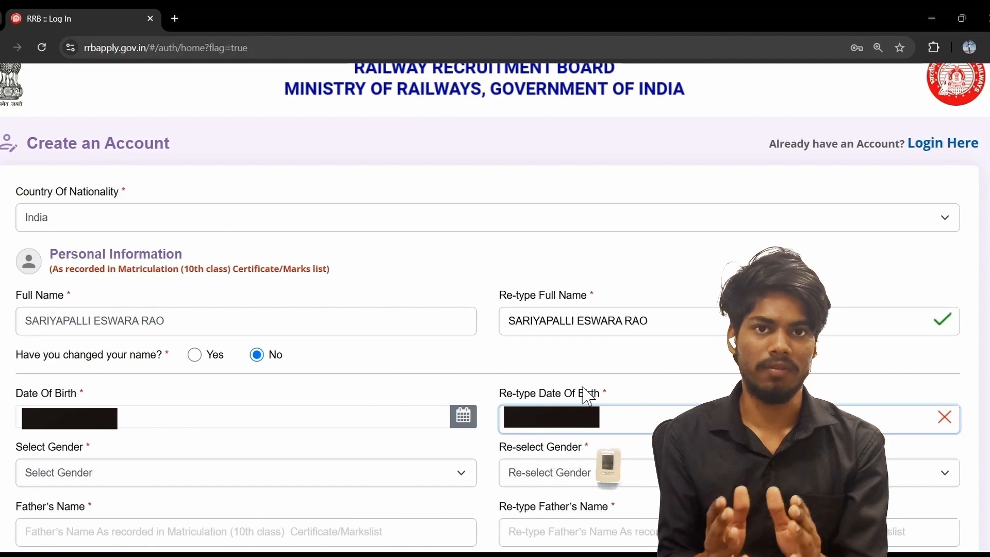
type("?")
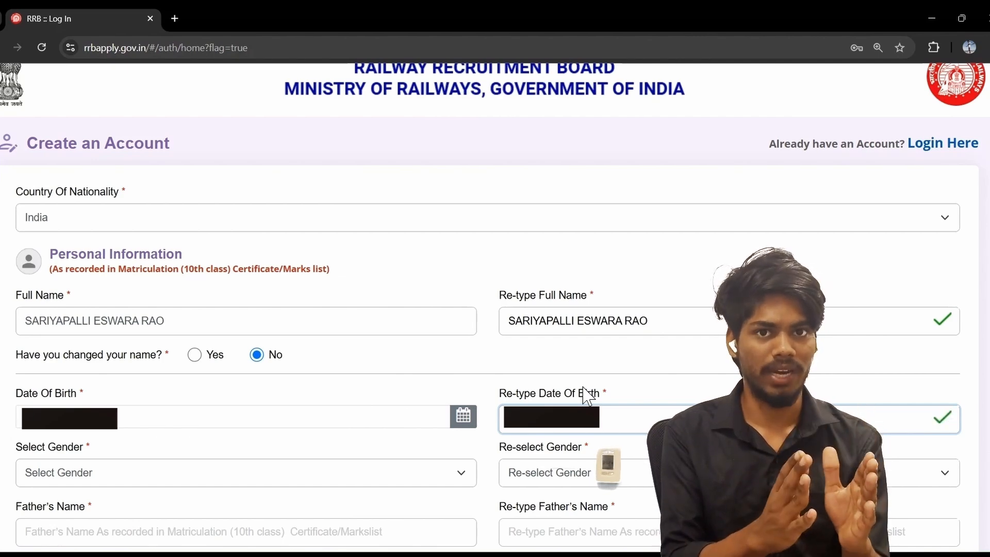
Choose Male in both Select Gender and Re-select Gender
left_click(224, 475)
scroll(223, 475, "down", 1)
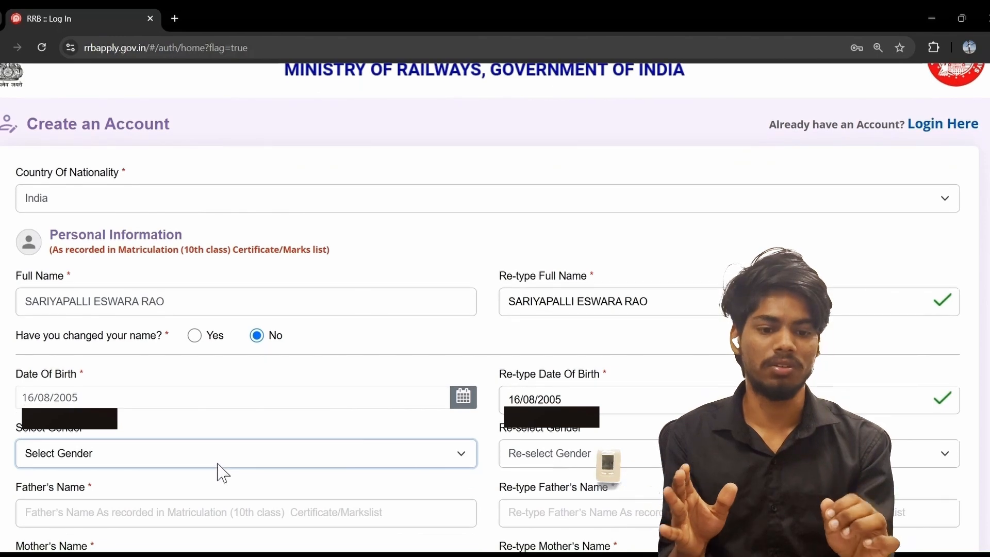
scroll(214, 464, "down", 2)
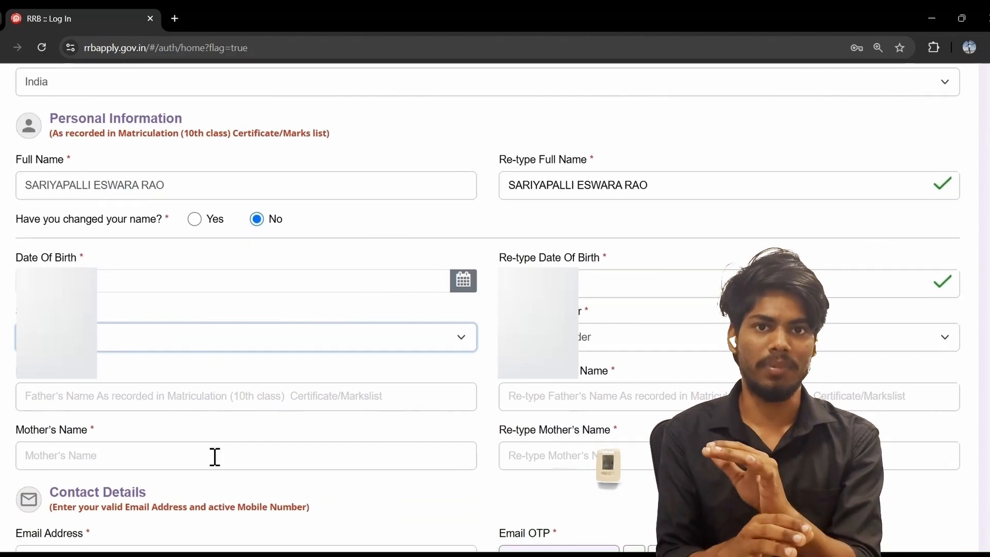
scroll(215, 457, "down", 1)
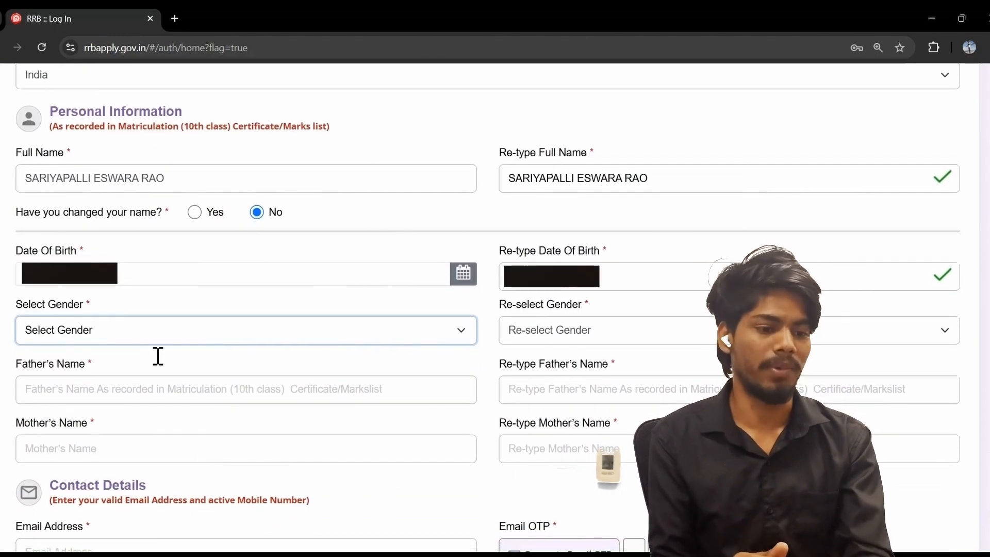
left_click(135, 377)
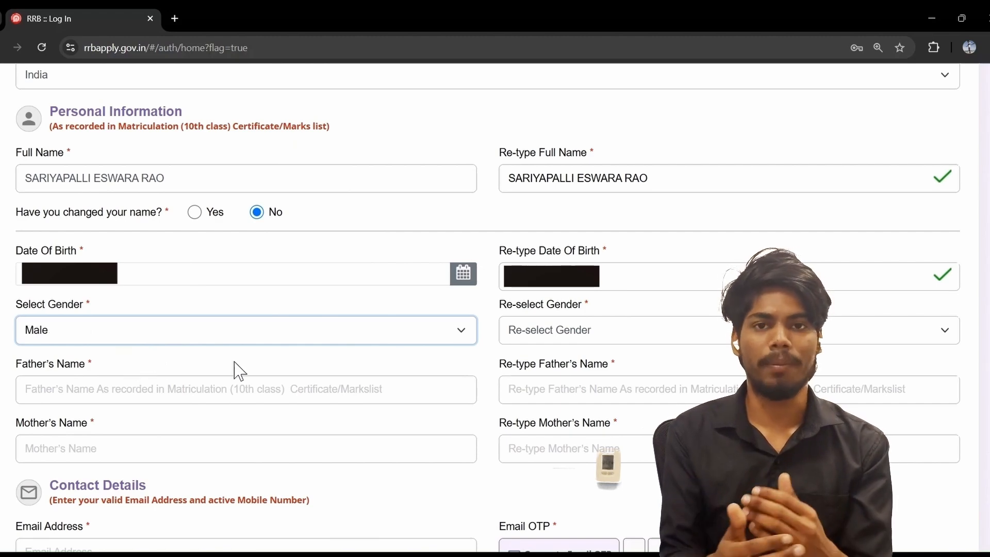
left_click(513, 338)
left_click(519, 382)
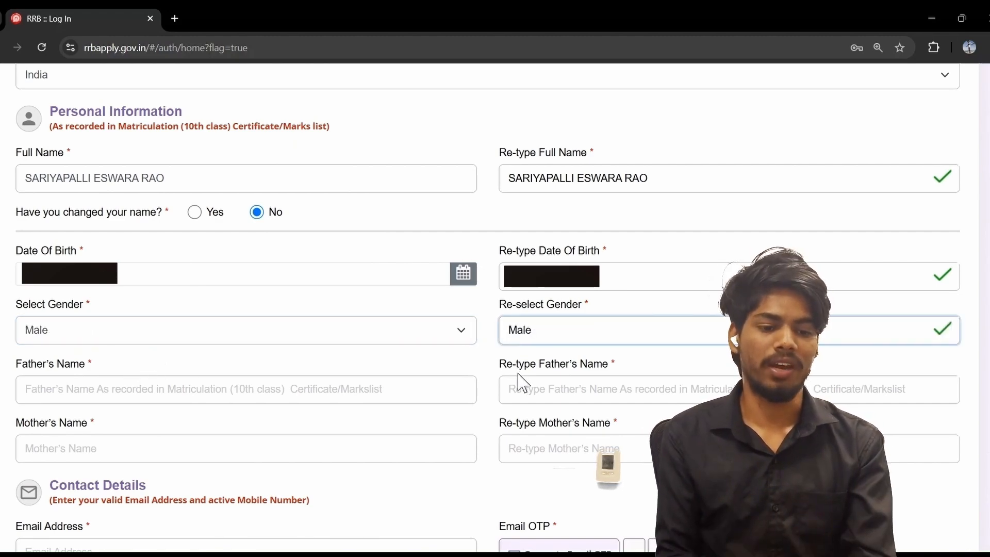
left_click(261, 401)
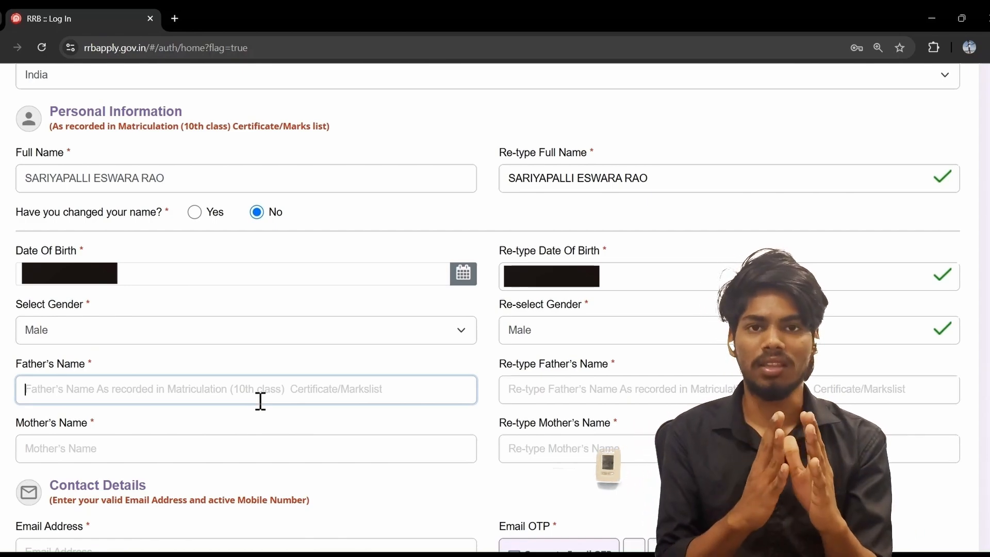
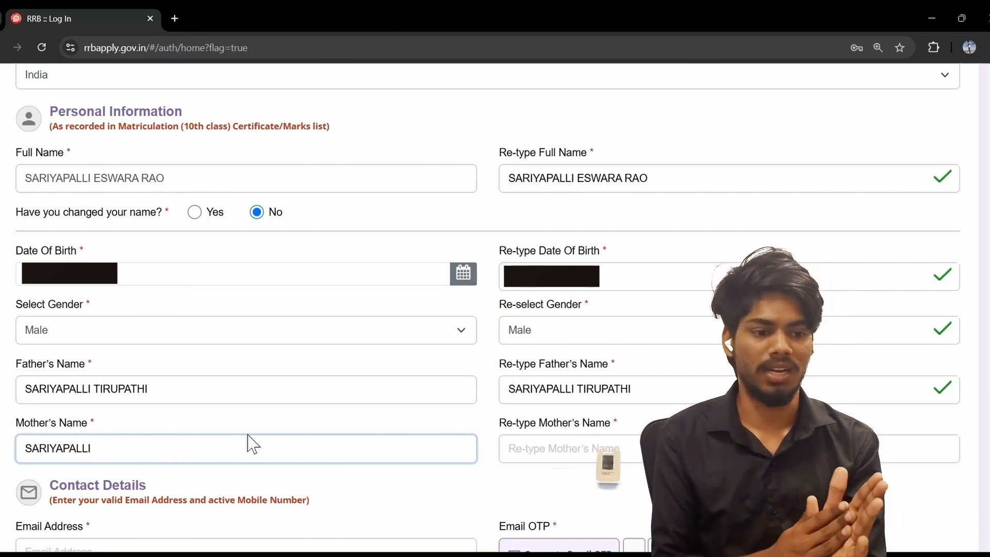
Enter and re-type the father's and mother's names in their matching fields
type(" SUJATHA")
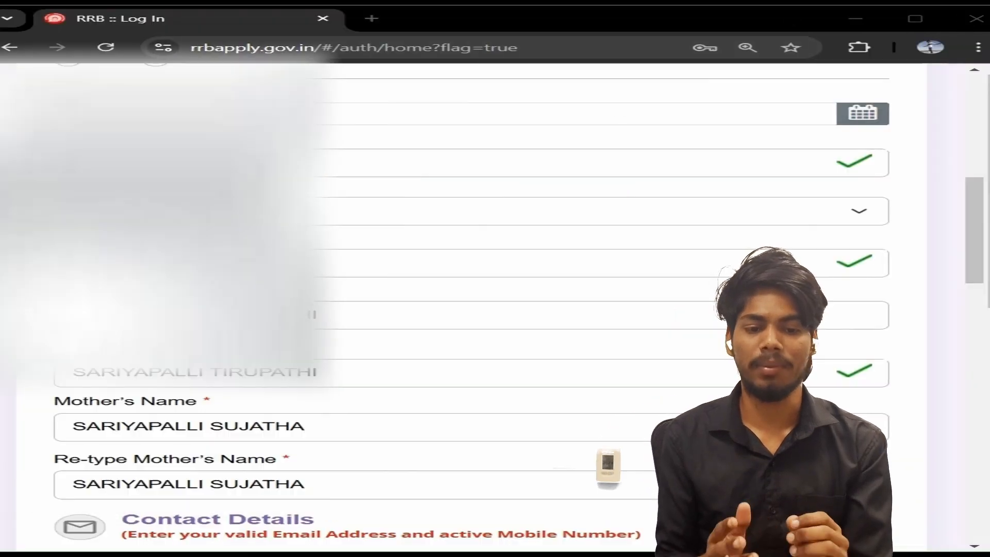
scroll(239, 434, "down", 4)
Finish the gmail.com e-mail address and generate the e-mail OTP
left_click(255, 338)
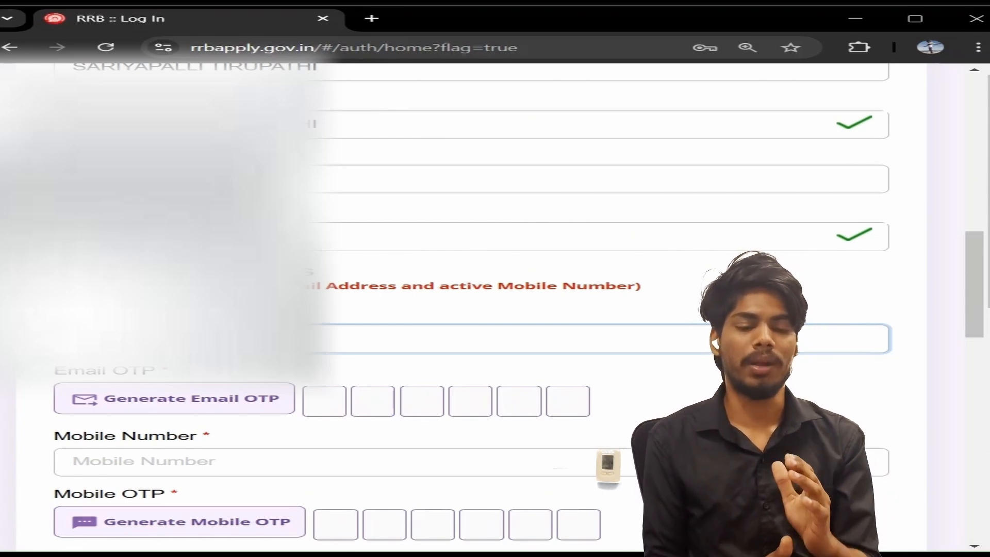
type("gmail.com")
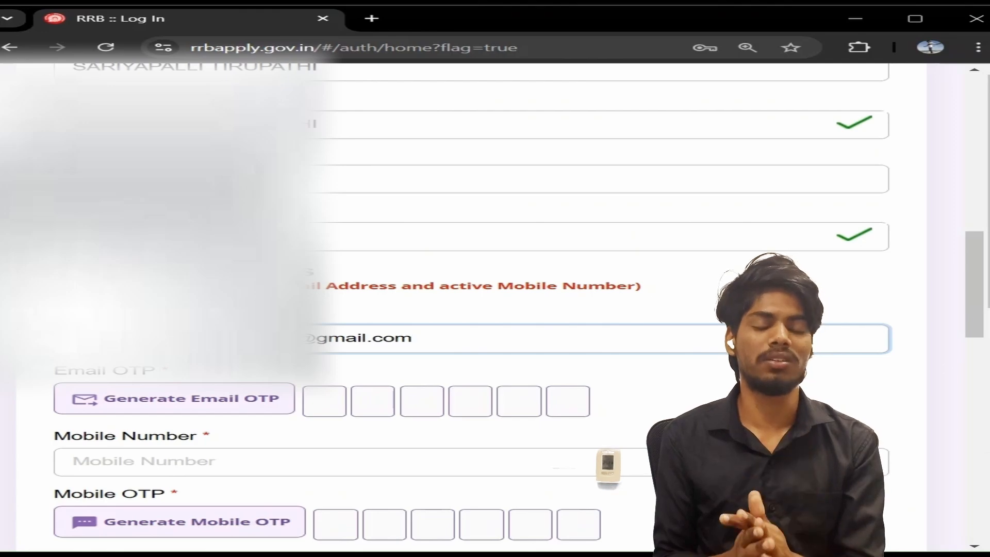
left_click(152, 408)
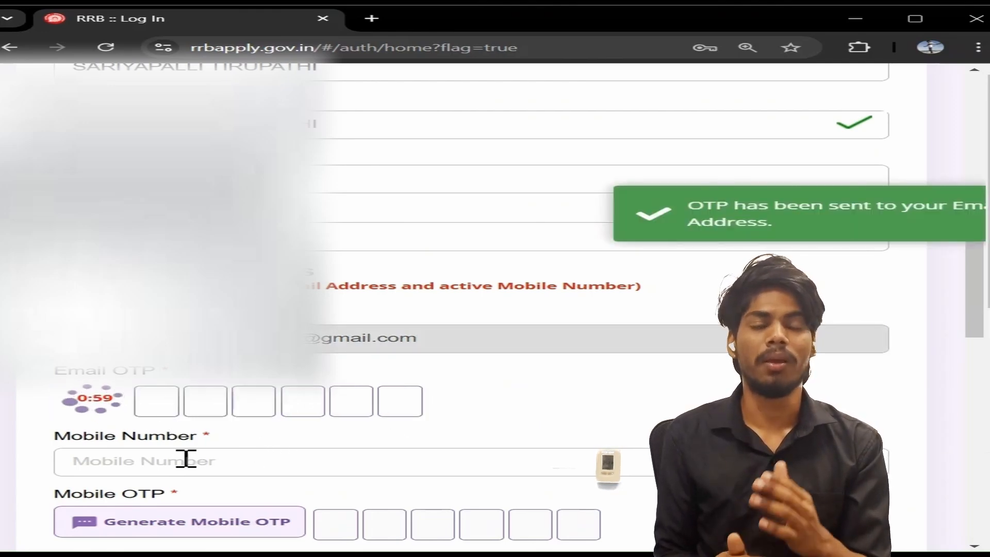
Enter the candidate's mobile number and generate the mobile OTP
left_click(115, 454)
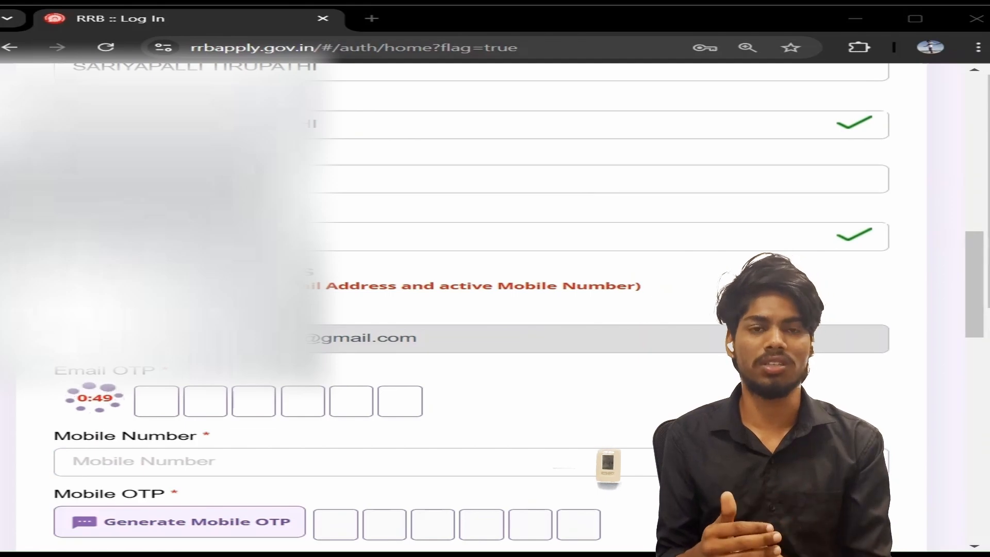
left_click(207, 455)
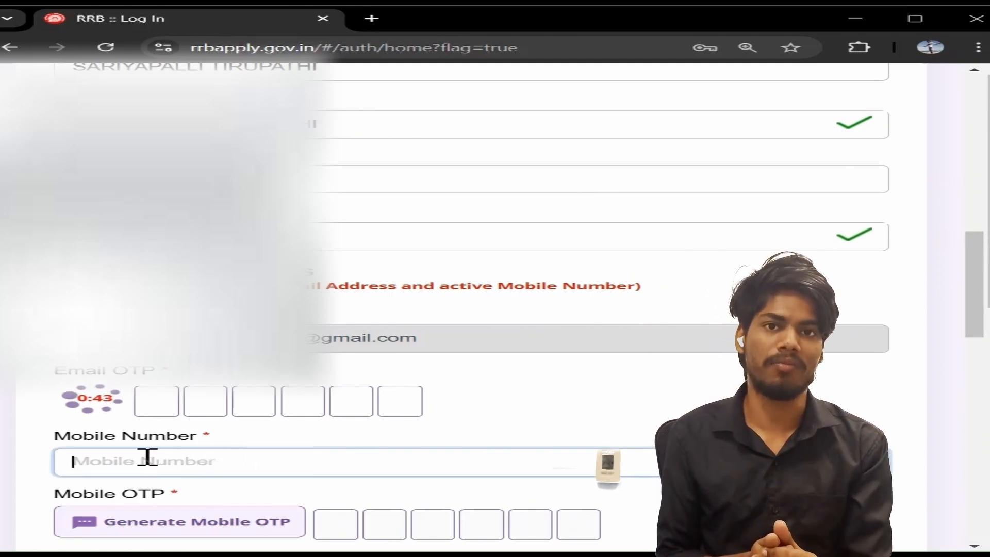
type("7")
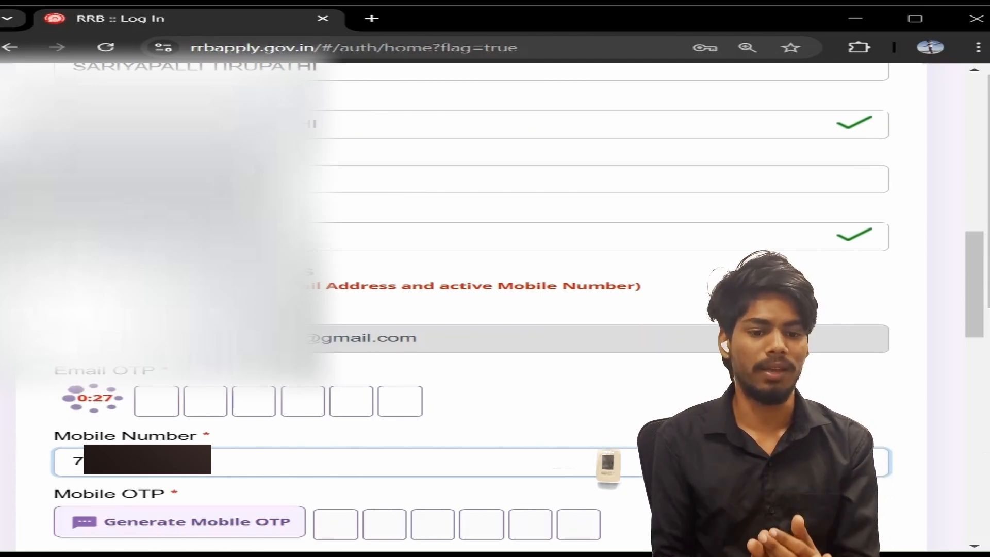
scroll(145, 384, "down", 2)
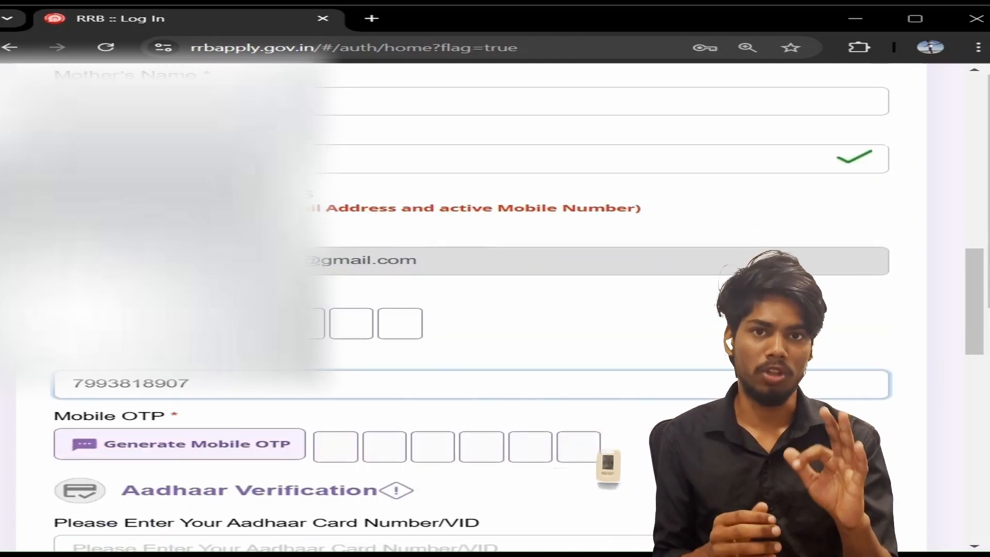
left_click(199, 453)
scroll(159, 449, "down", 2)
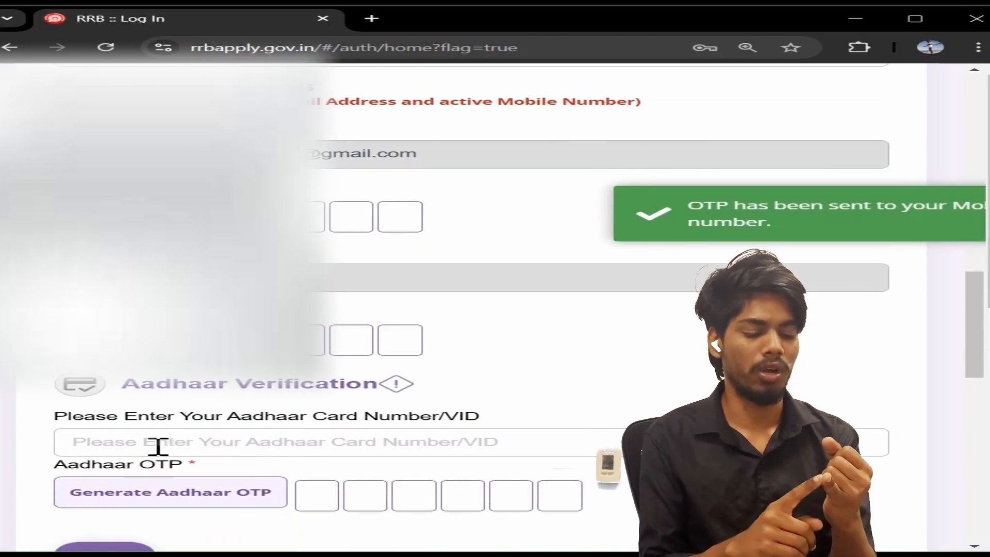
left_click(915, 19)
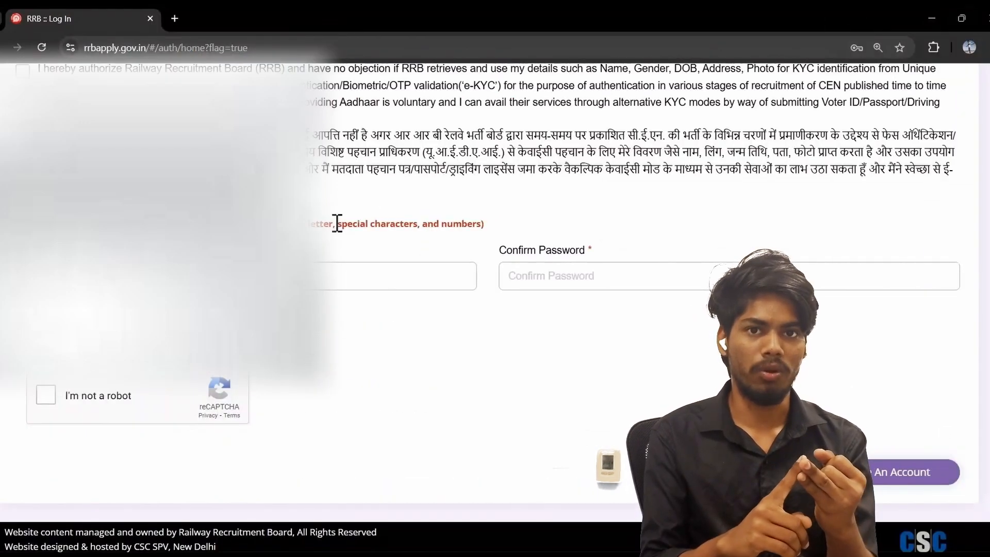
scroll(335, 221, "up", 5)
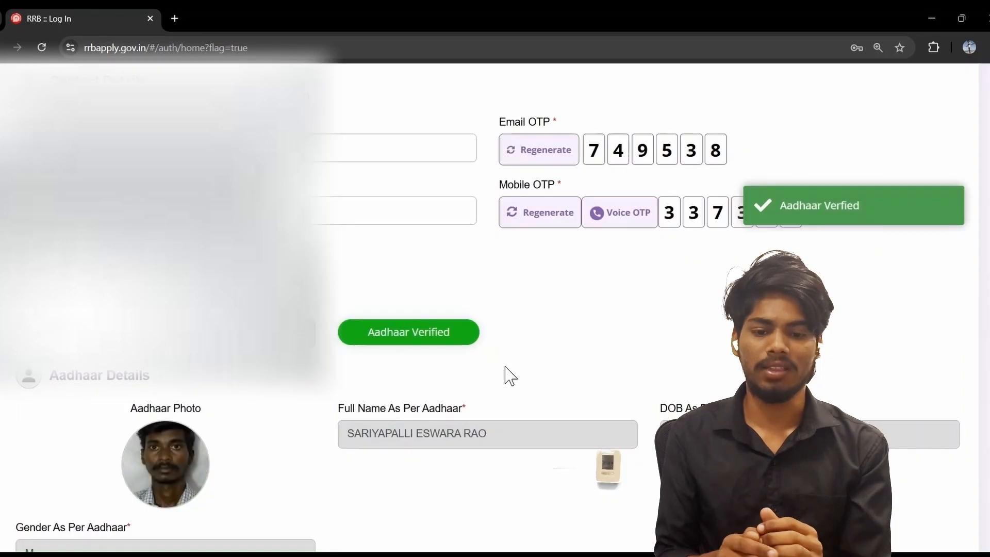
Create the account password and re-enter it in Confirm Password
scroll(505, 376, "down", 6)
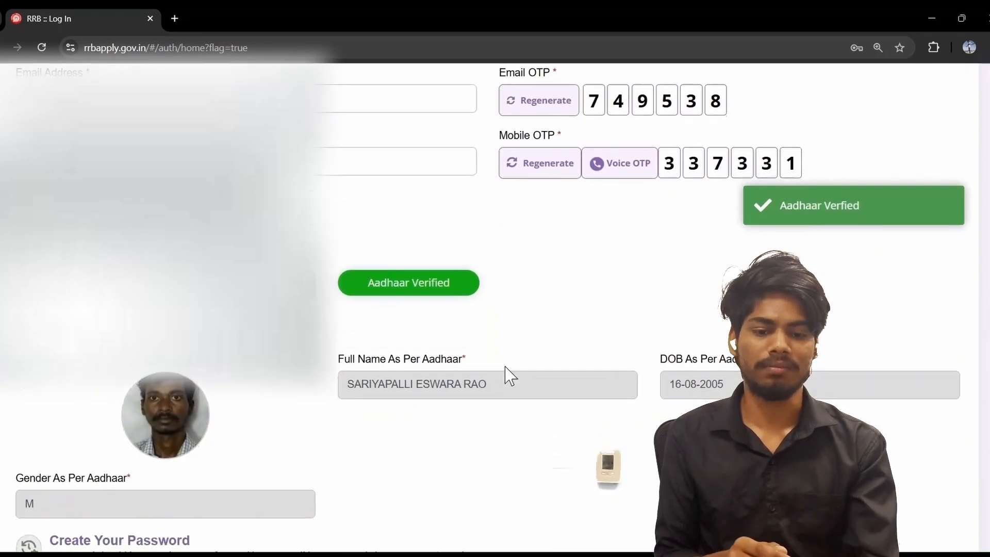
left_click(429, 351)
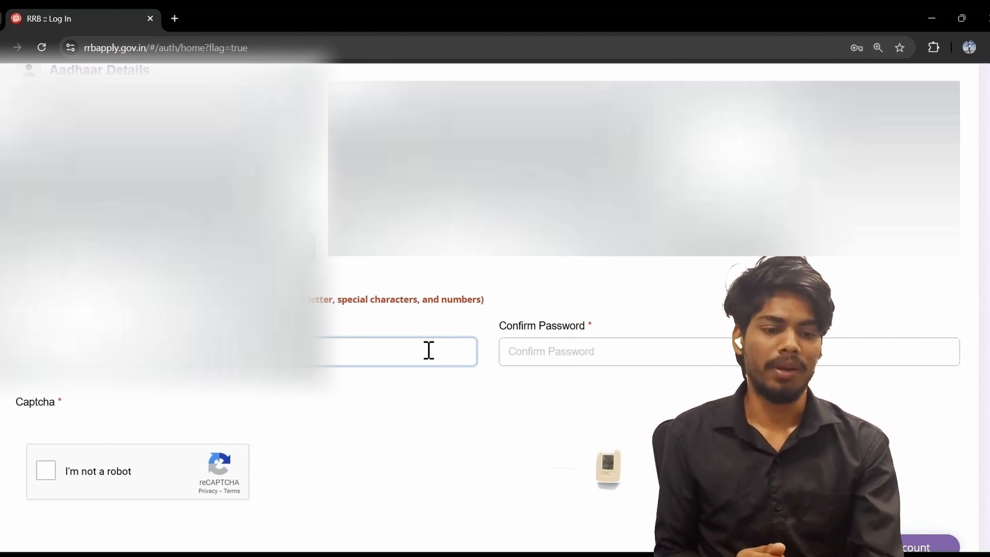
scroll(428, 350, "up", 3)
scroll(429, 350, "down", 2)
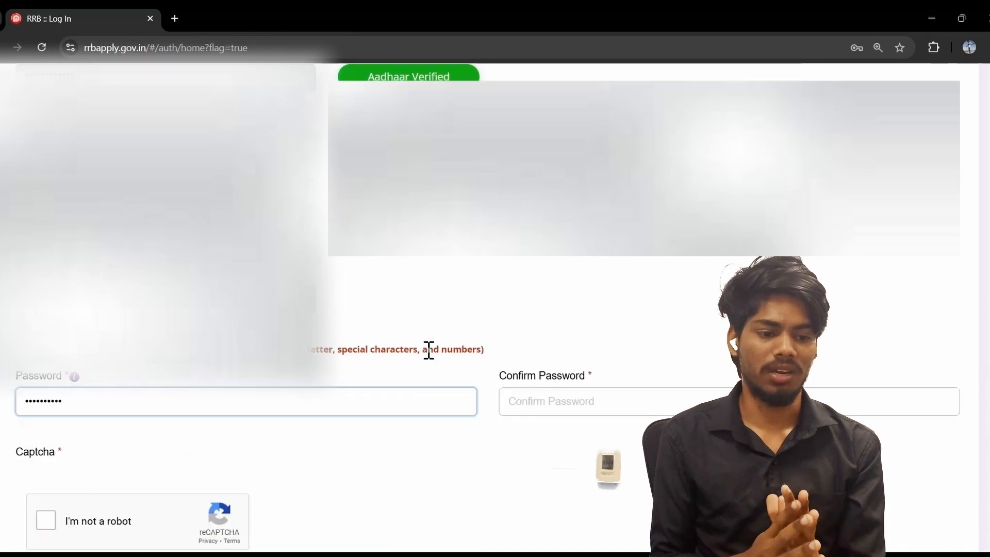
scroll(429, 350, "down", 2)
left_click(711, 296)
type("••")
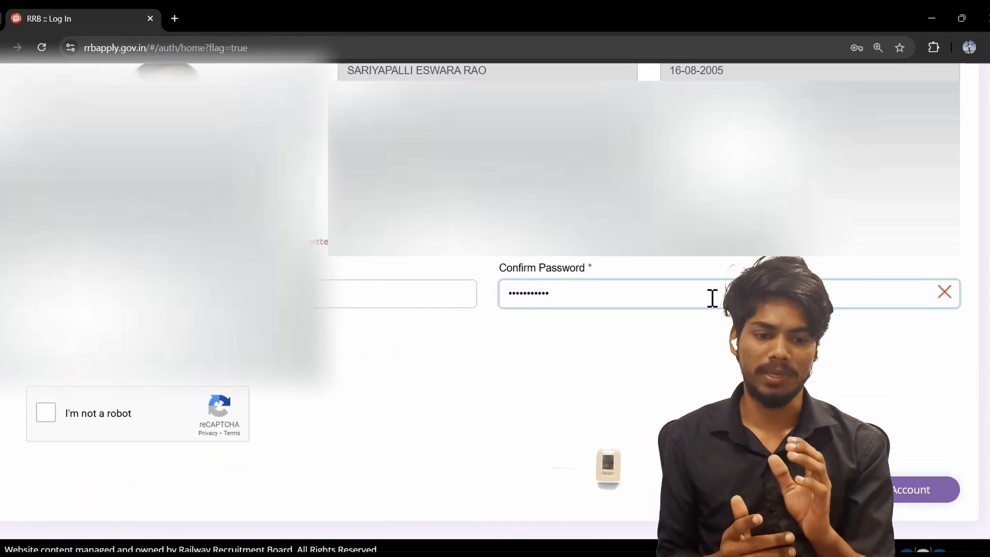
type("••")
Tick the reCAPTCHA 'I'm not a robot' box and review the form
scroll(442, 330, "down", 1)
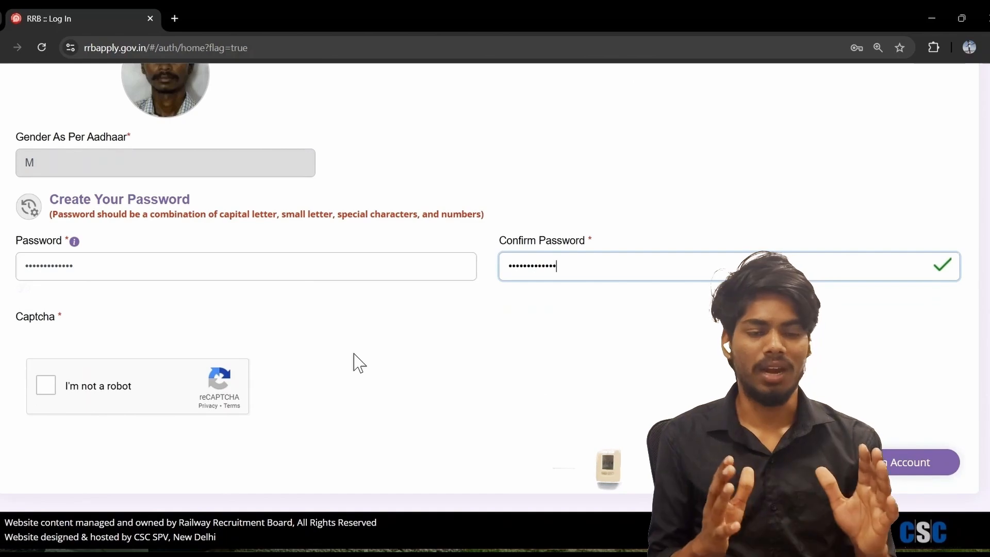
left_click(46, 386)
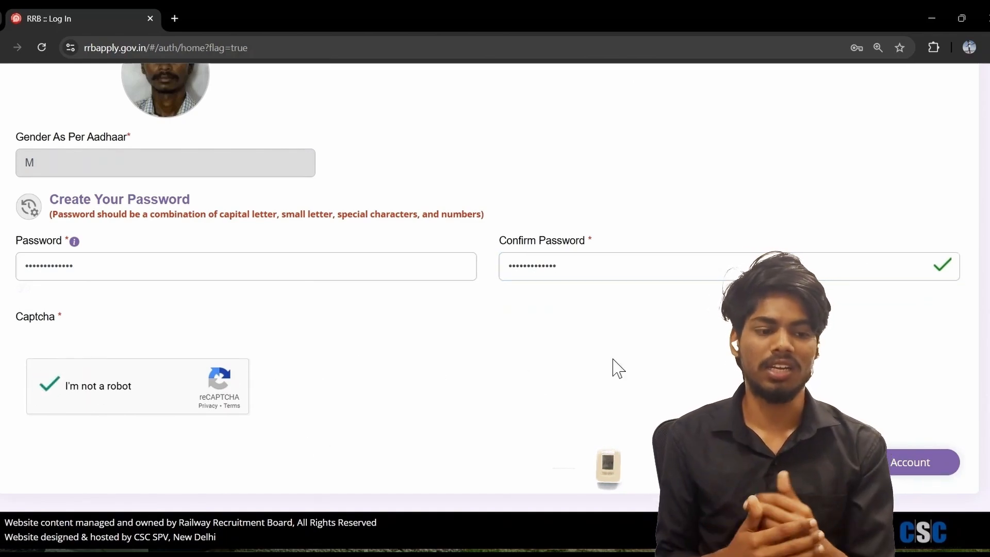
scroll(673, 411, "up", 2)
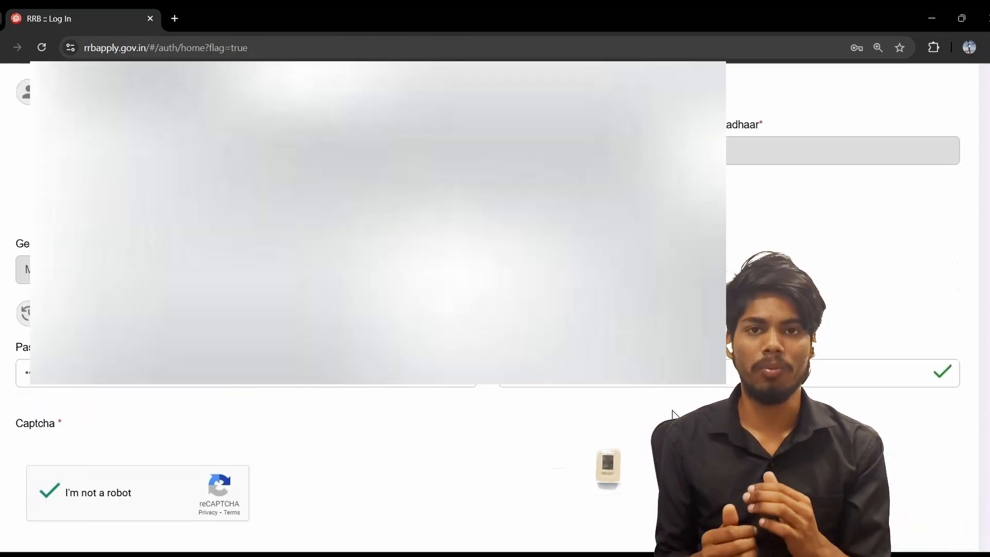
scroll(673, 412, "up", 10)
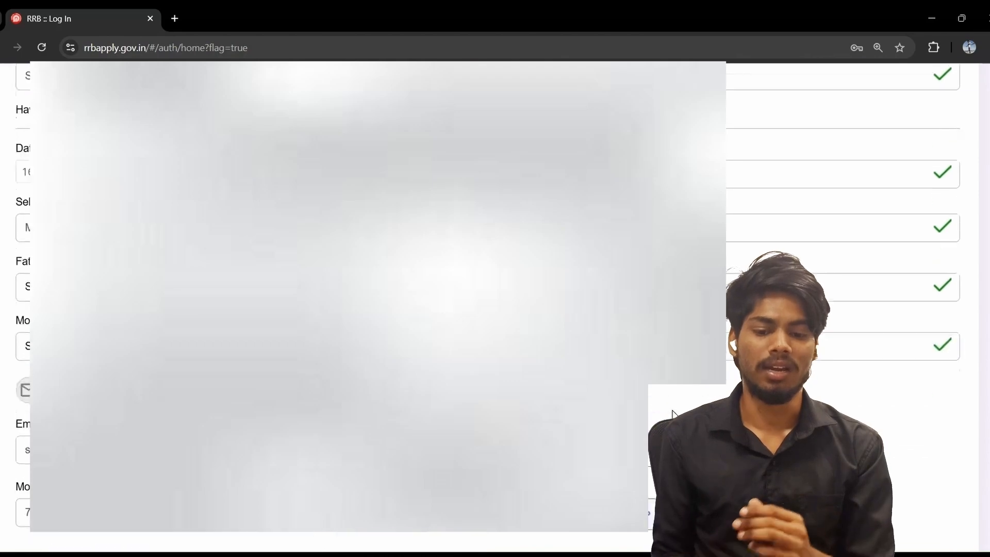
scroll(673, 413, "up", 5)
scroll(673, 412, "down", 15)
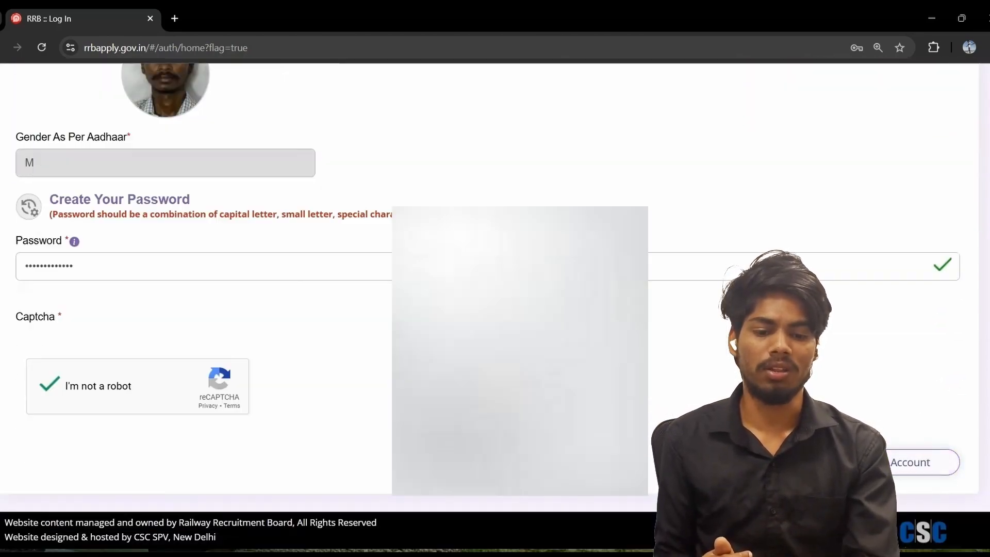
Create the account after ticking 'I have re-checked the above details' and confirming Yes
left_click(892, 462)
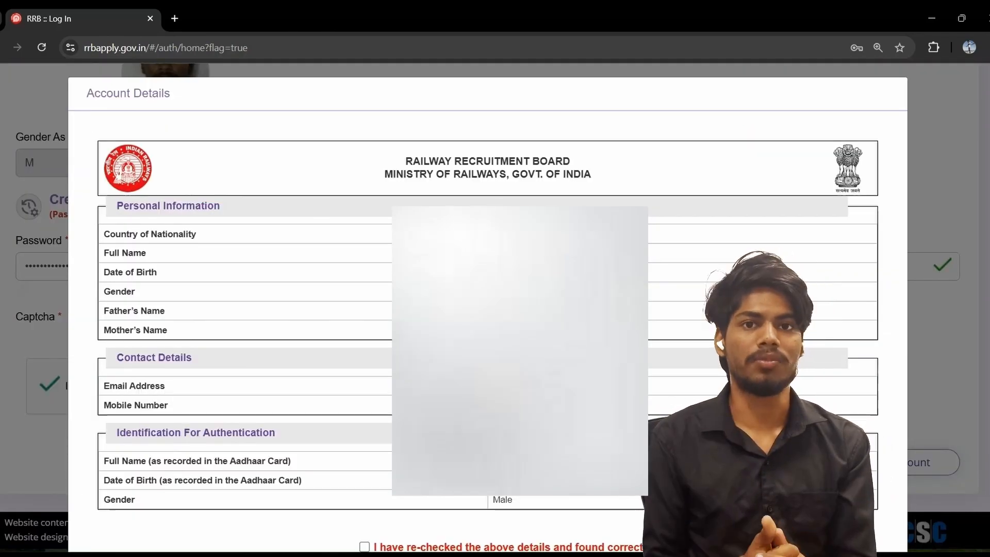
scroll(258, 310, "down", 2)
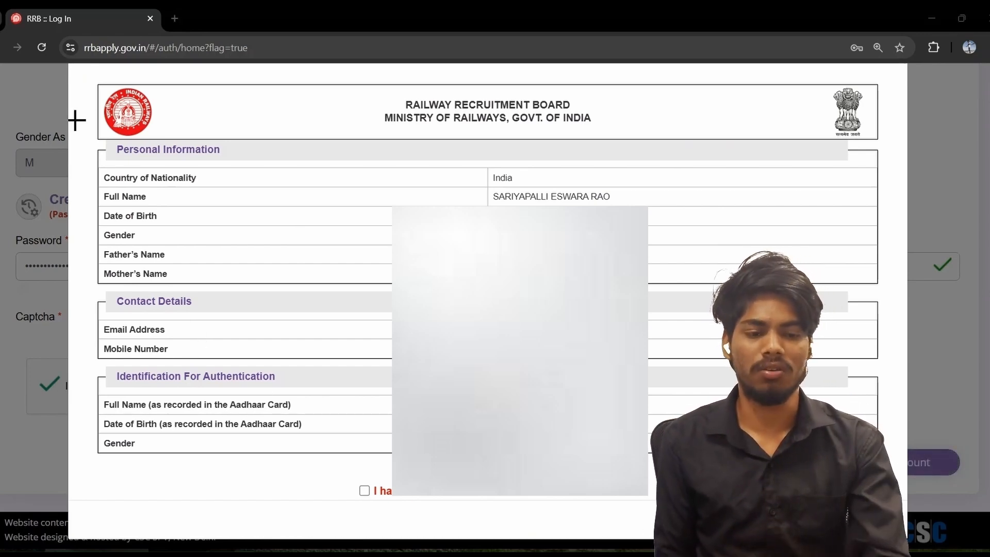
left_click(363, 490)
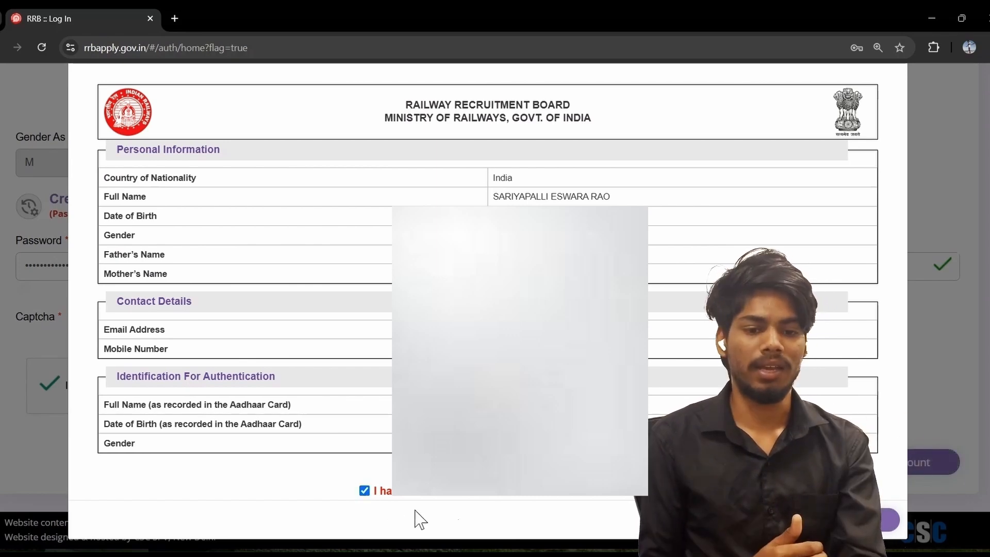
left_click(869, 520)
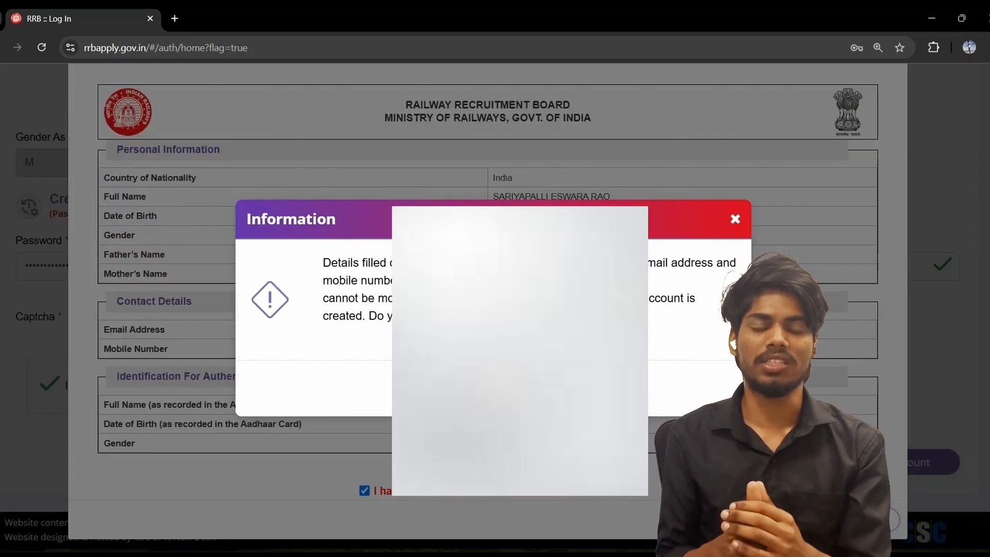
left_click(500, 386)
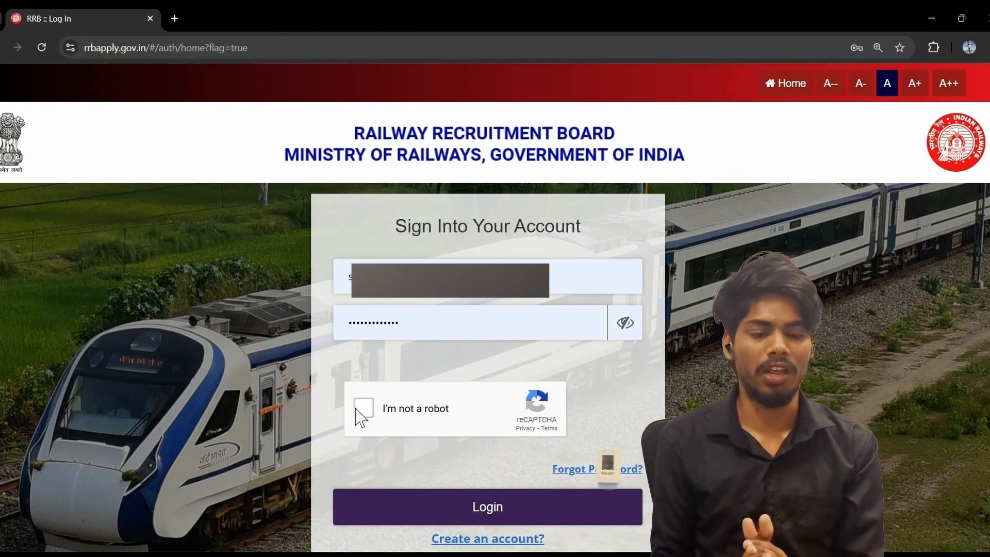
Tick the sign-in reCAPTCHA and log in to the new candidate account
left_click(356, 410)
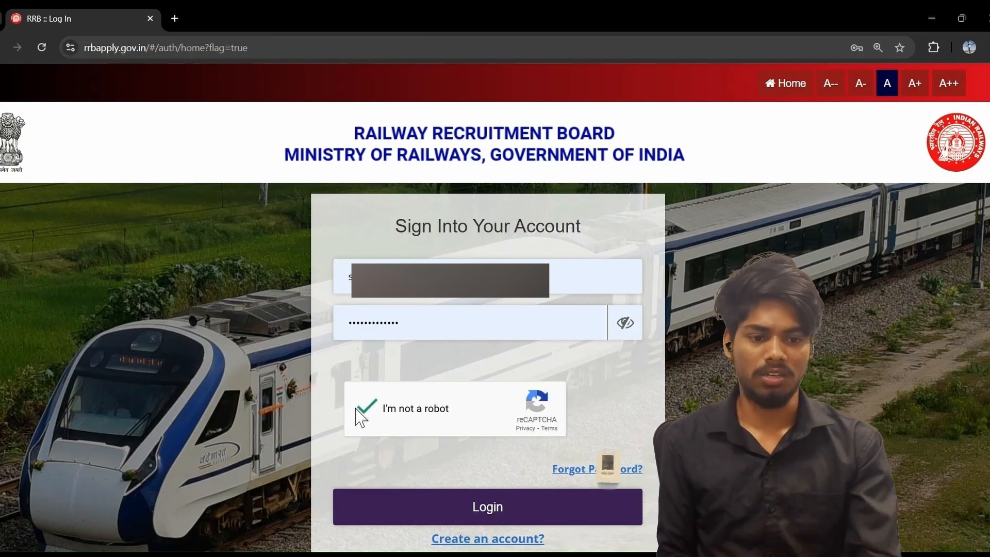
left_click(385, 518)
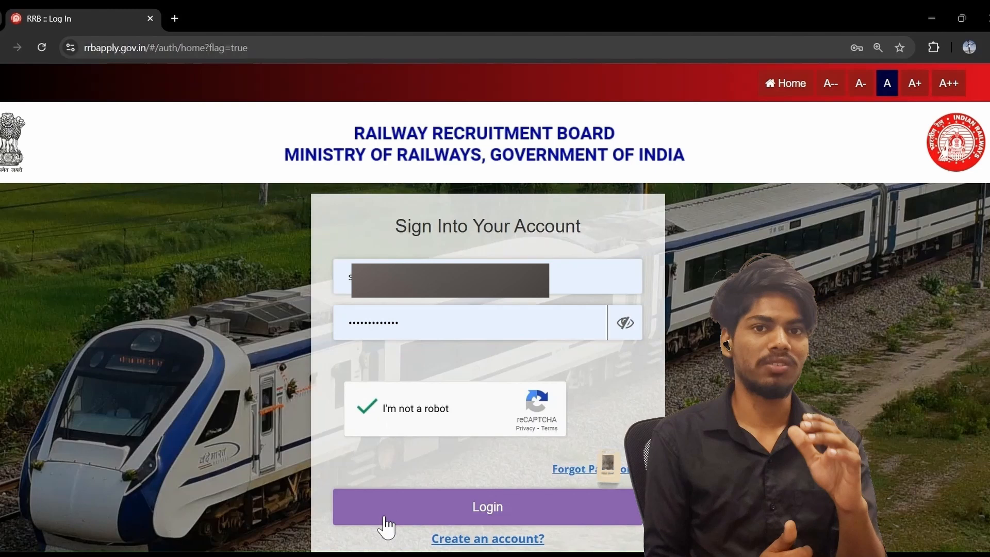
Go to ONLINE APPLICATION on the dashboard and scroll to the CEN No. 08/2024 card
left_click(385, 519)
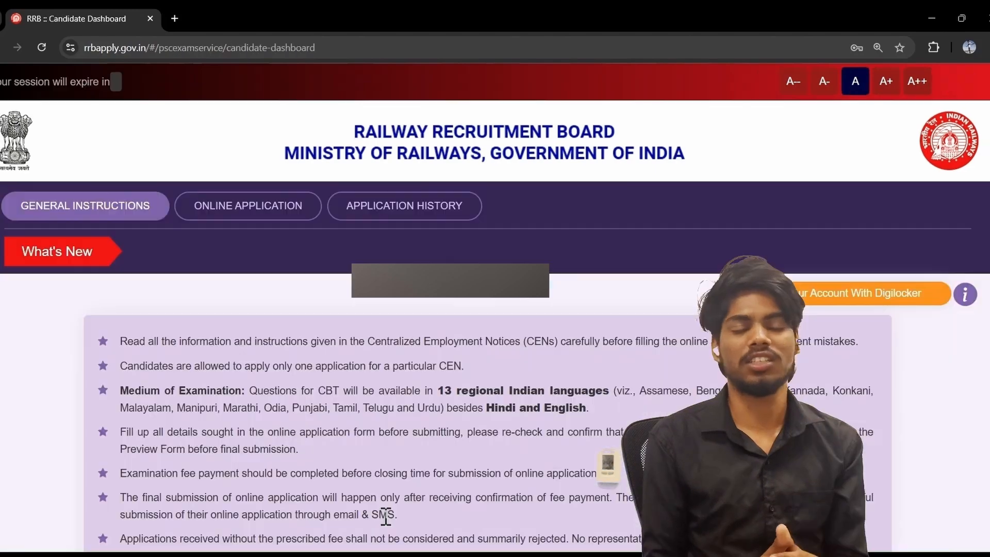
scroll(436, 402, "down", 2)
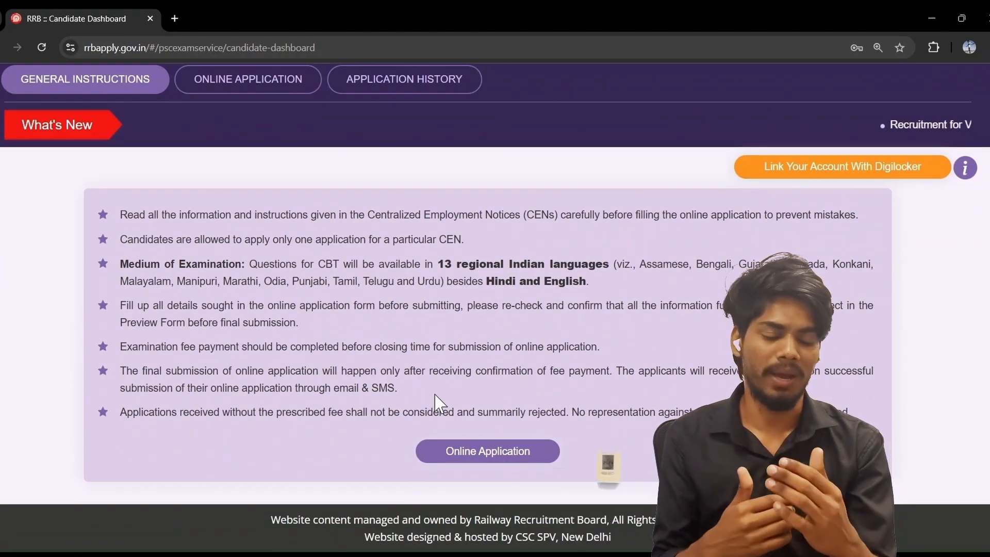
scroll(436, 402, "up", 2)
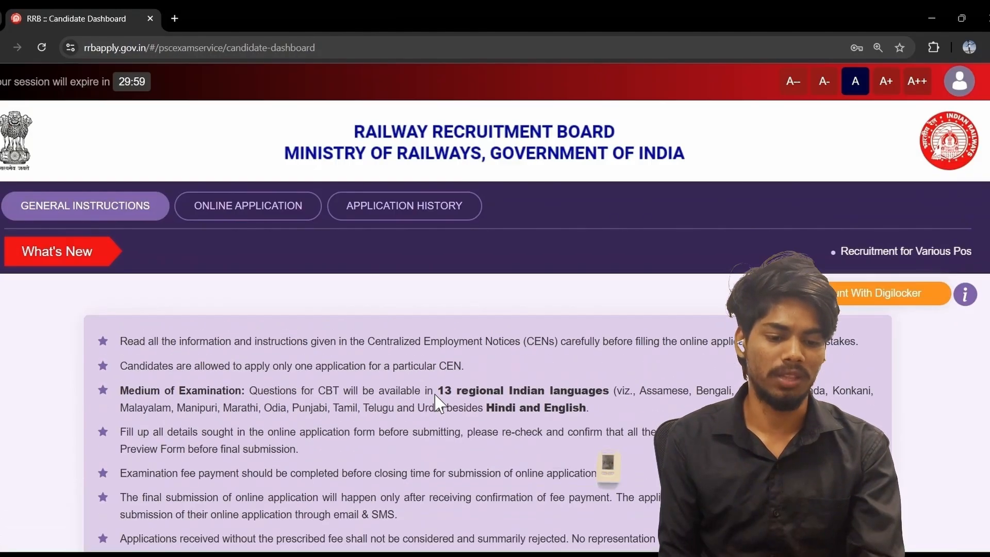
left_click(263, 205)
scroll(296, 340, "down", 1)
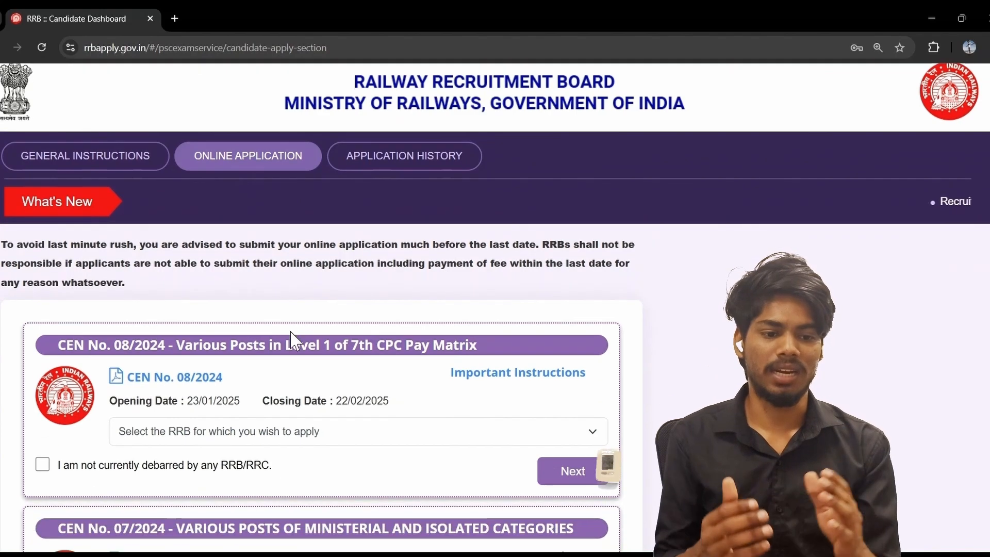
scroll(294, 342, "down", 1)
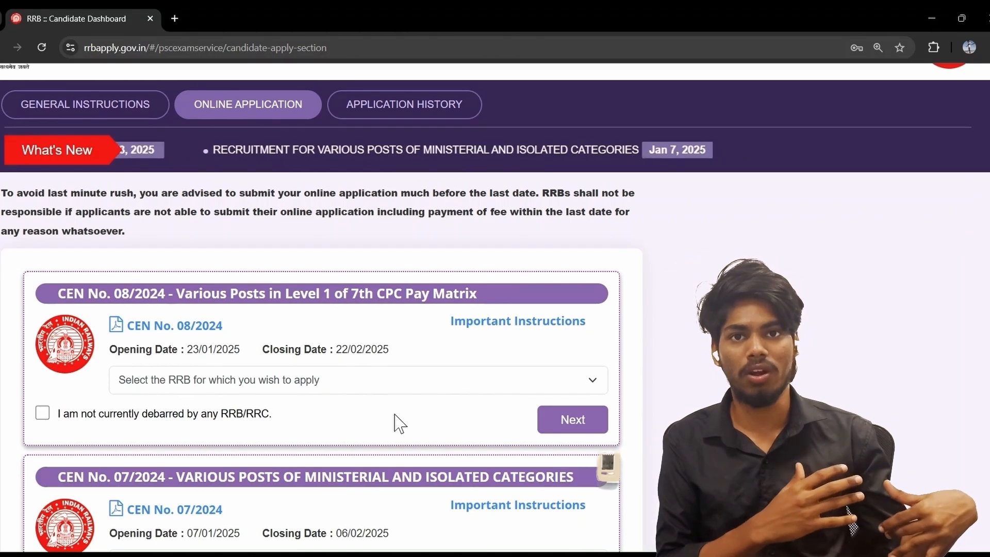
scroll(391, 376, "down", 1)
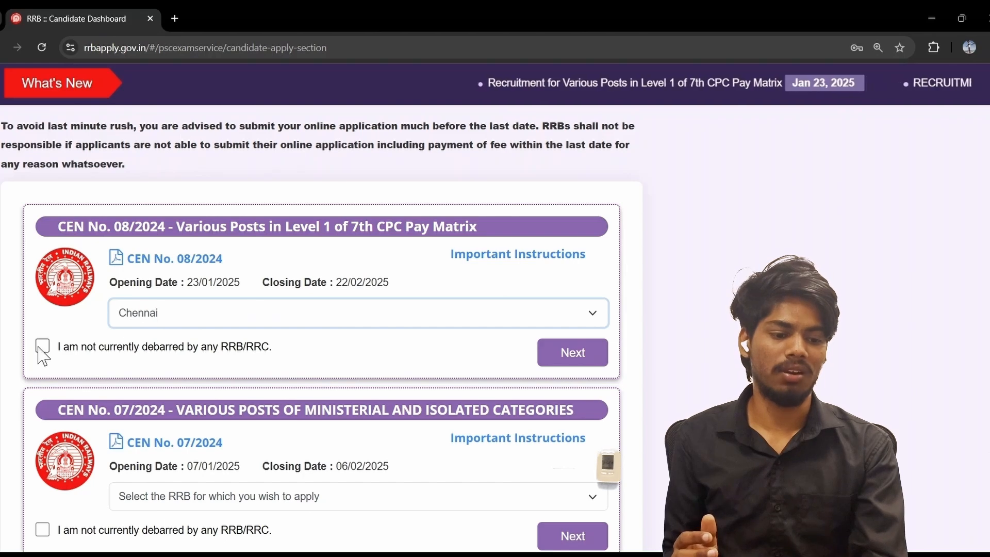
Declare not debarred by any RRB/RRC and proceed with Chennai to Personal Details
left_click(40, 349)
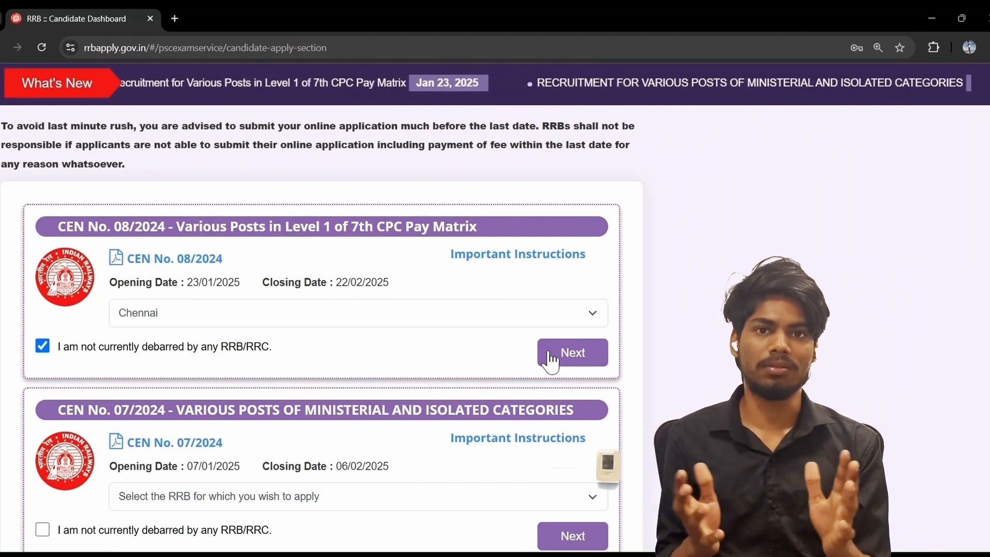
scroll(455, 329, "up", 1)
scroll(456, 328, "down", 1)
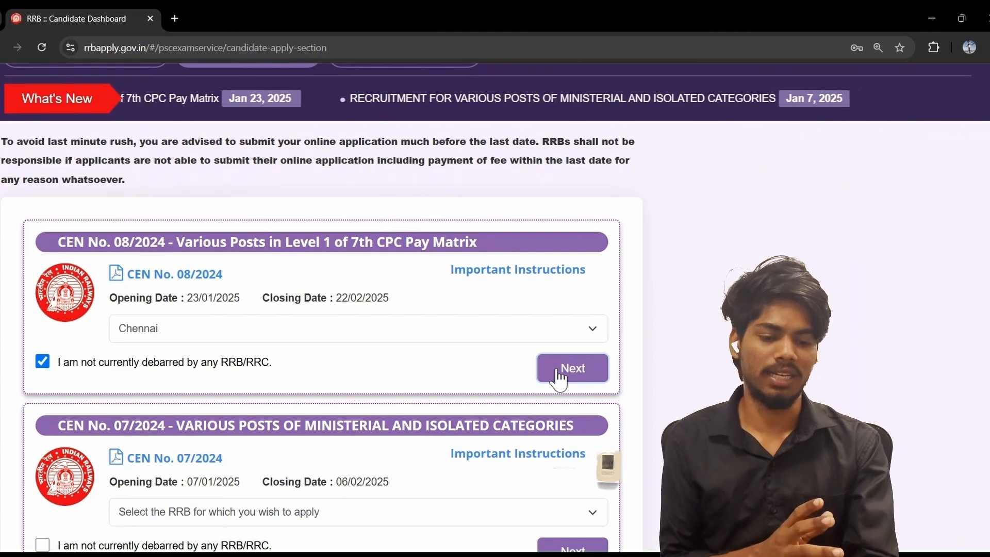
left_click(559, 376)
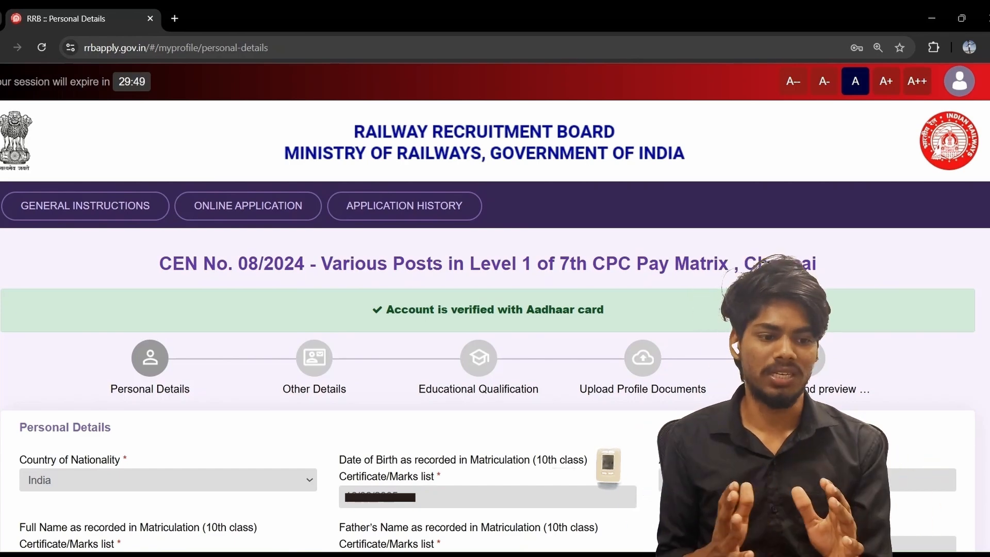
Choose Unmarried, Hindu, Telugu mother tongue and Telugu as examination language
scroll(495, 310, "down", 5)
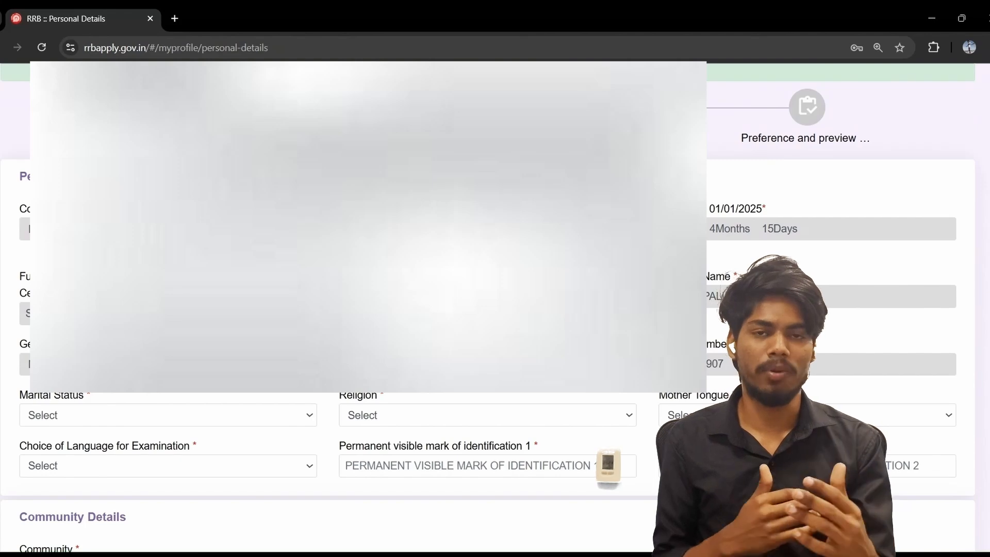
scroll(496, 309, "down", 1)
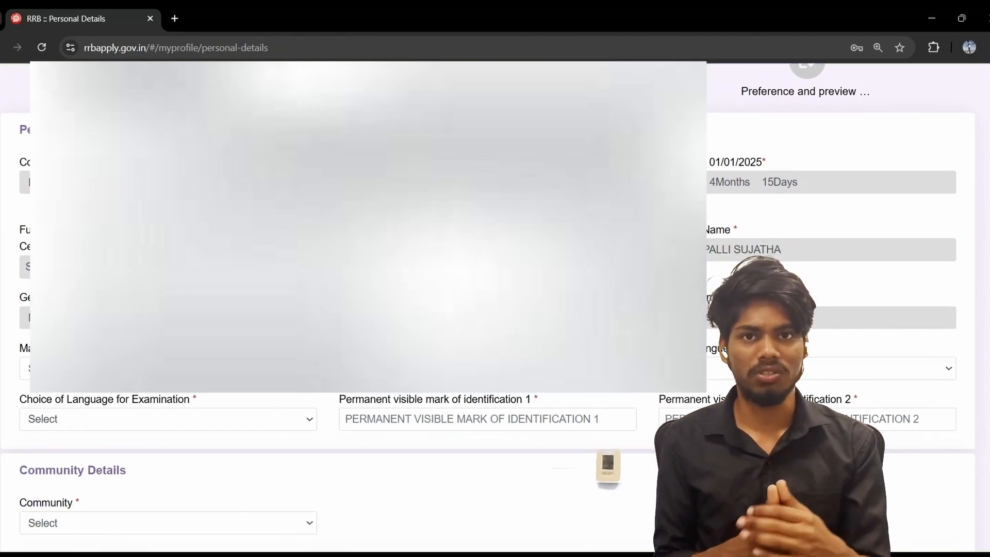
scroll(495, 309, "down", 2)
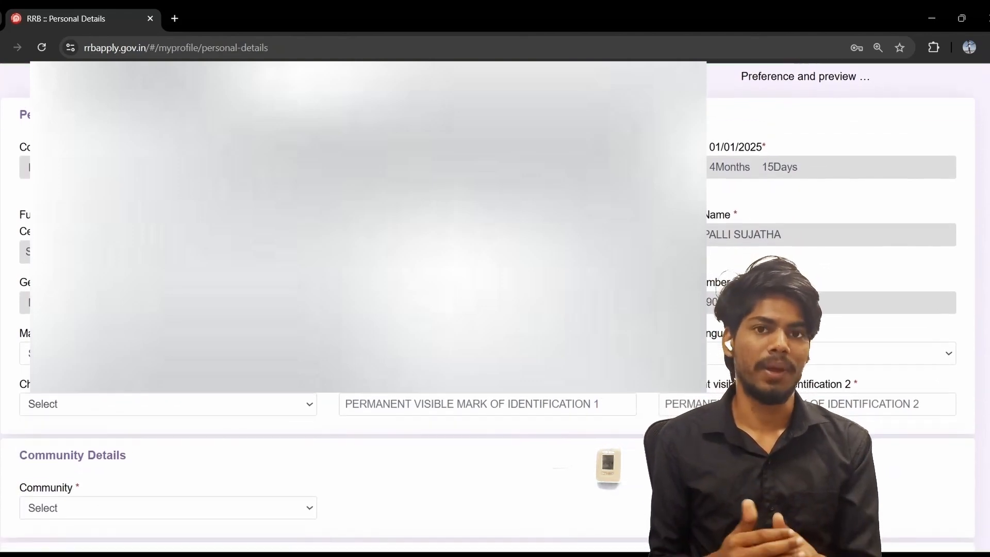
scroll(283, 263, "down", 2)
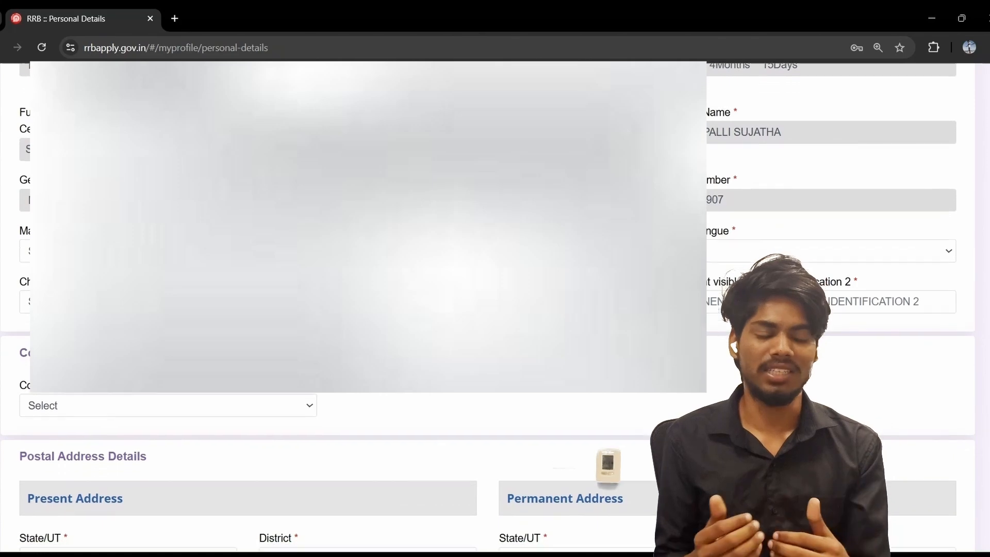
left_click(252, 211)
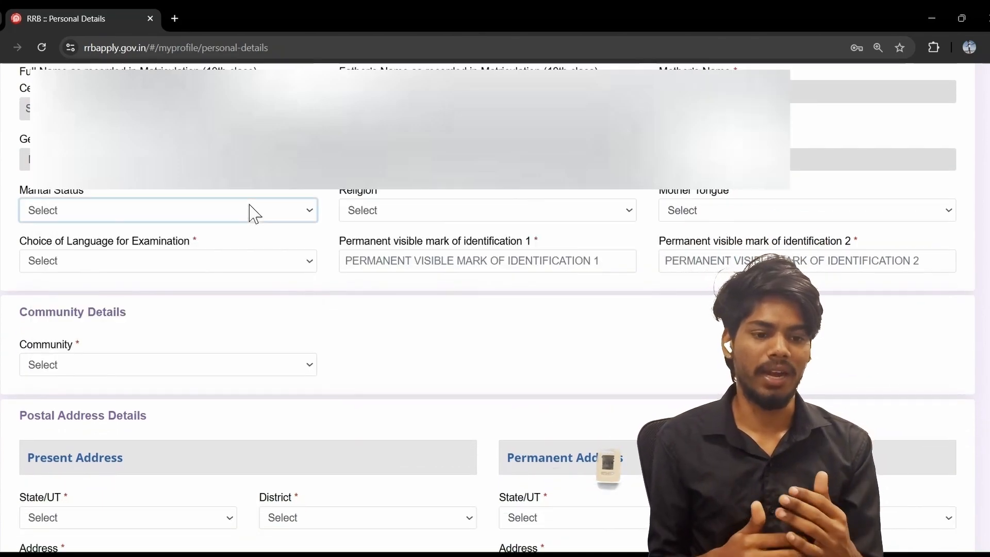
left_click(217, 256)
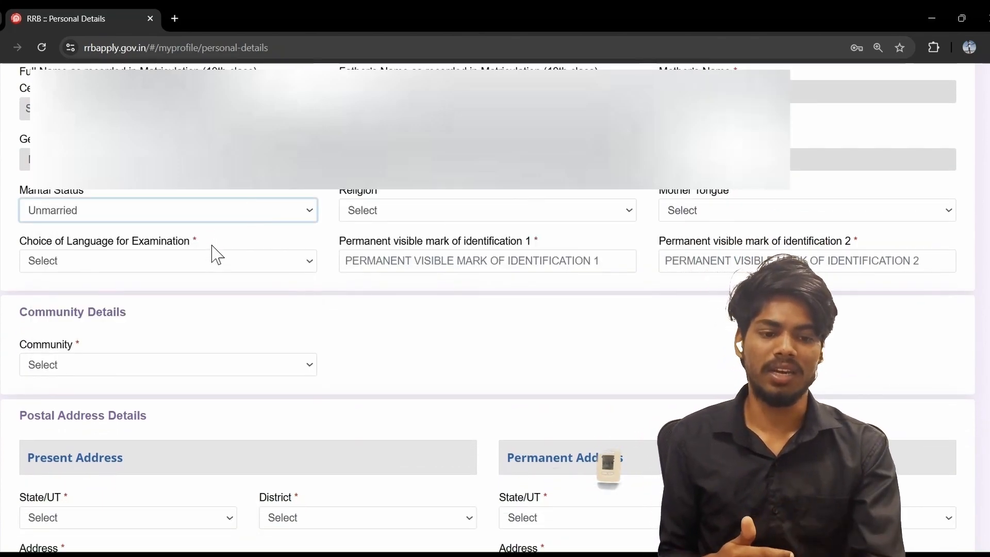
left_click(394, 211)
left_click(392, 254)
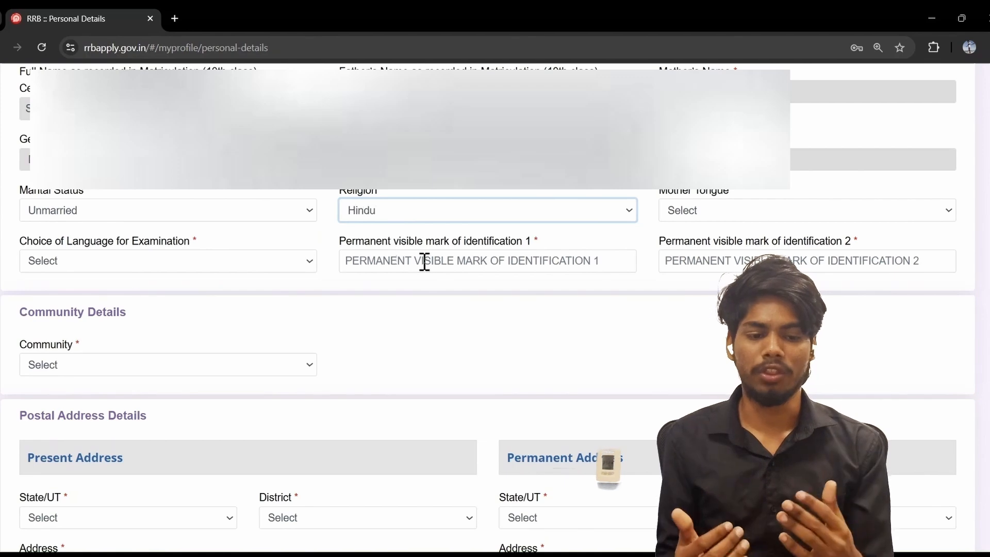
left_click(693, 222)
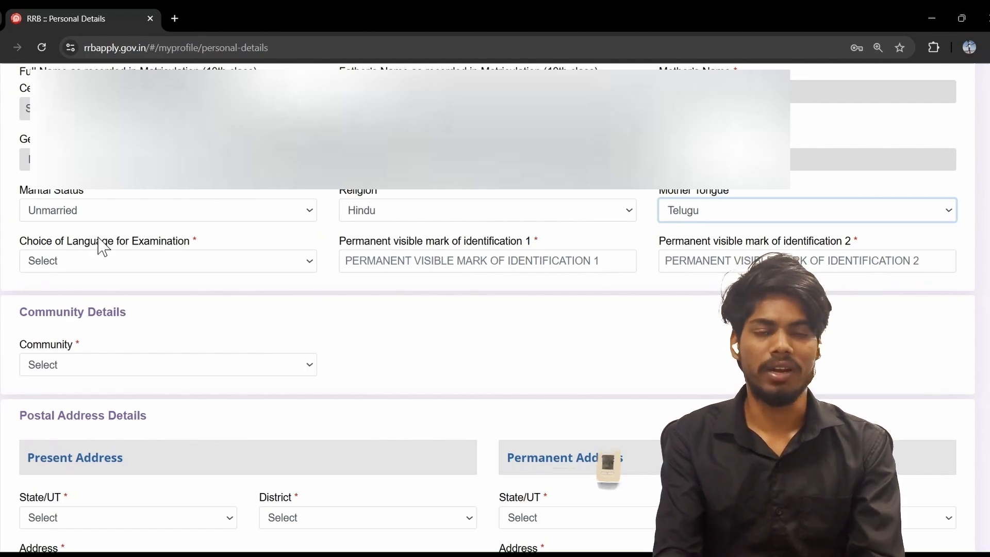
left_click(134, 260)
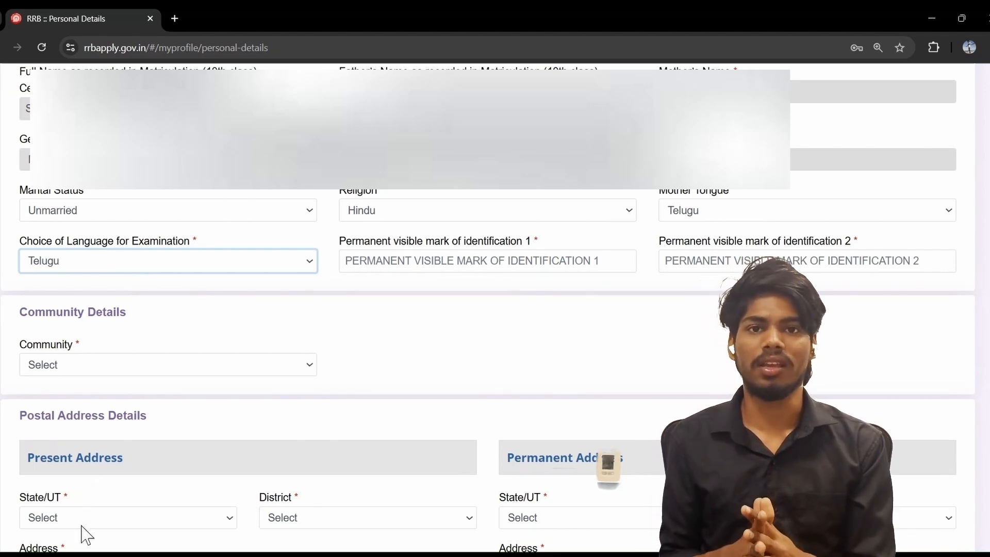
left_click(362, 256)
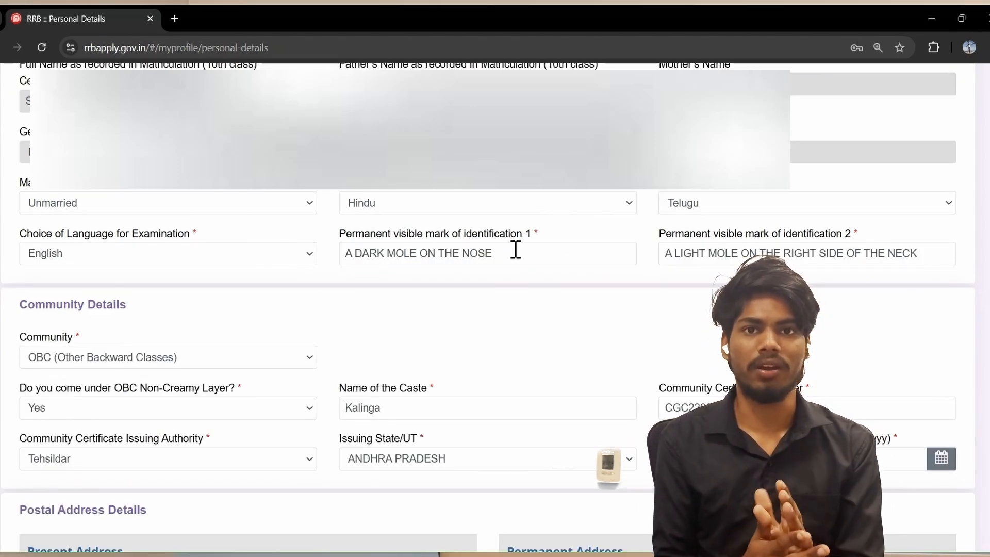
Fill in both identification marks and confirm the OBC community selection
left_click(516, 249)
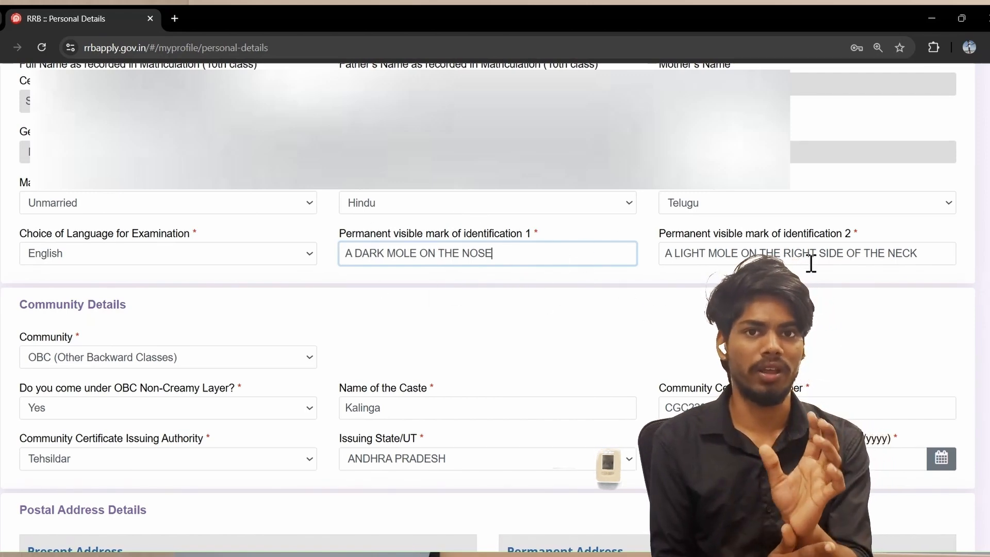
left_click(737, 252)
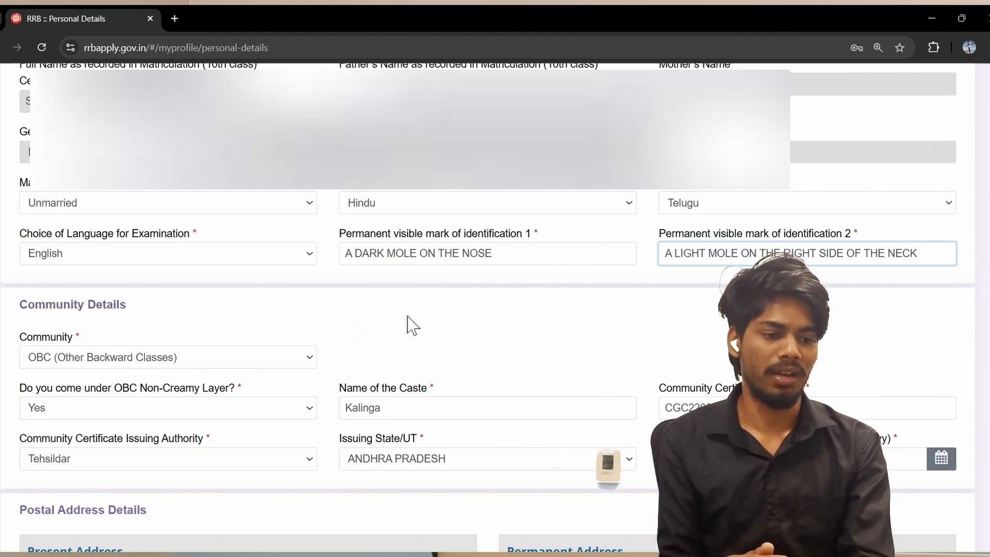
left_click(250, 360)
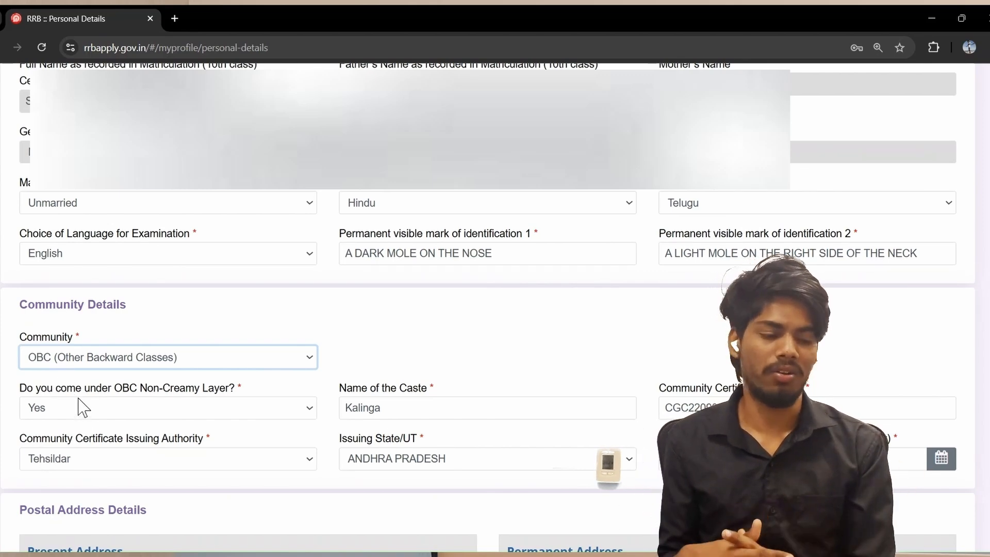
scroll(373, 381, "down", 2)
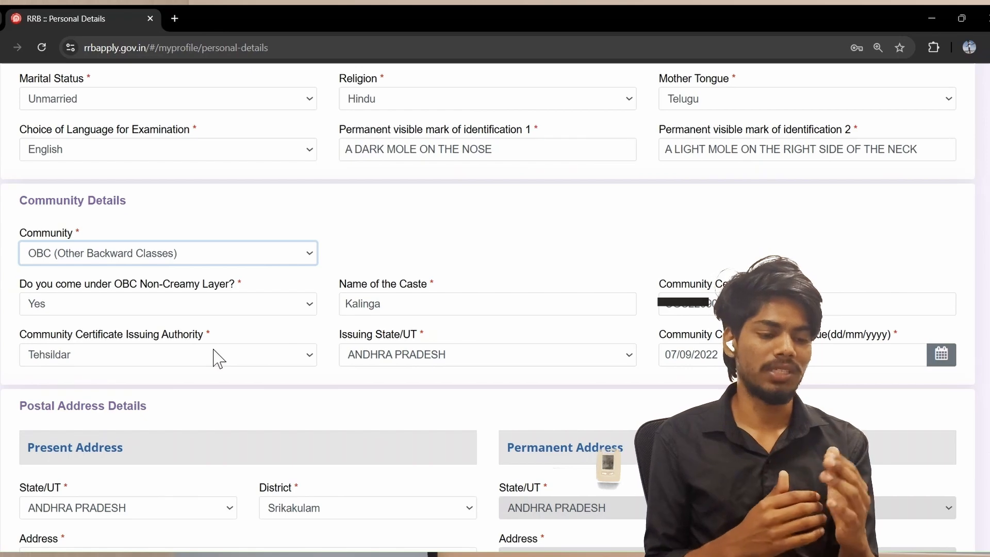
left_click(202, 304)
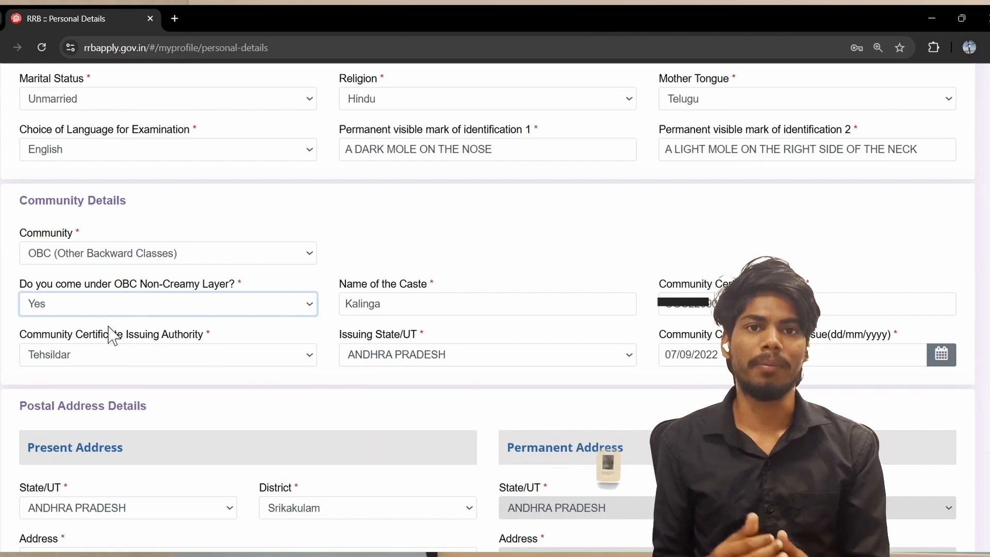
left_click(140, 262)
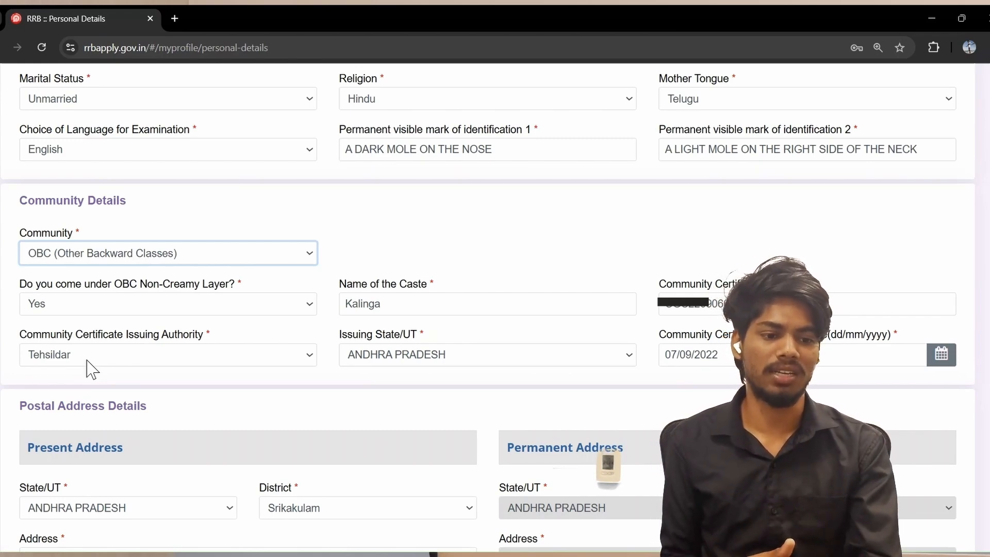
left_click(100, 304)
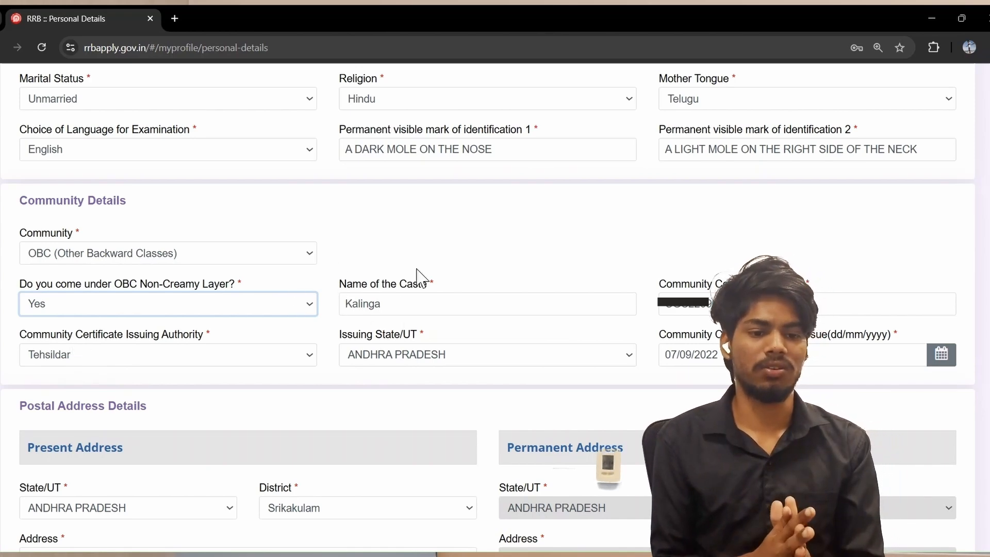
left_click(381, 307)
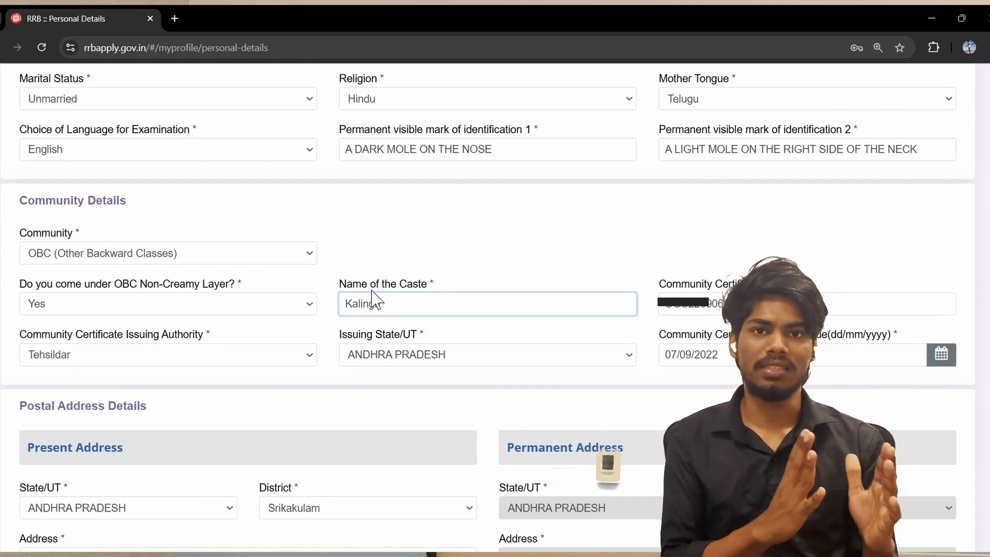
left_click_drag(371, 290, 498, 300)
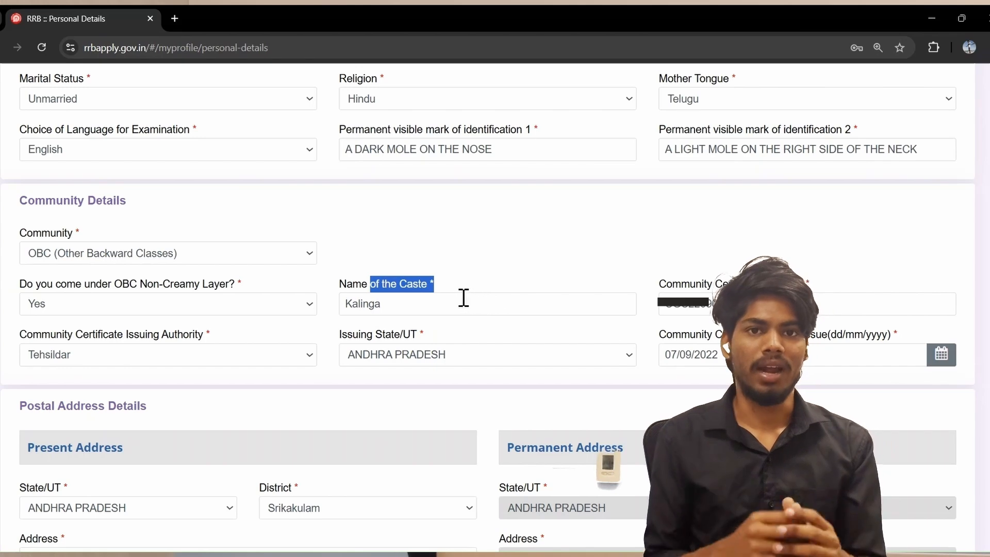
left_click(448, 303)
scroll(419, 340, "down", 1)
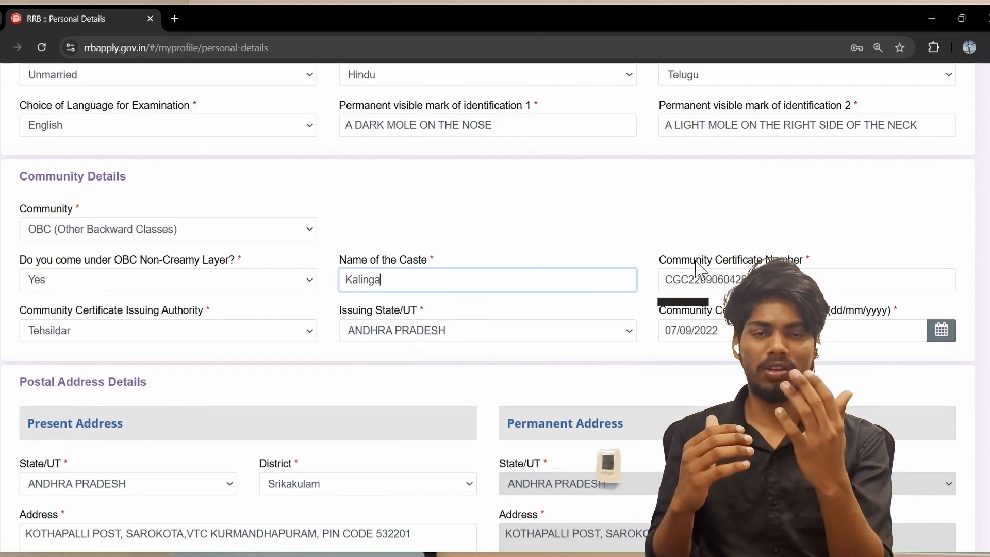
Complete the community certificate number, Tehsildar issuing authority and issuing state
left_click(774, 279)
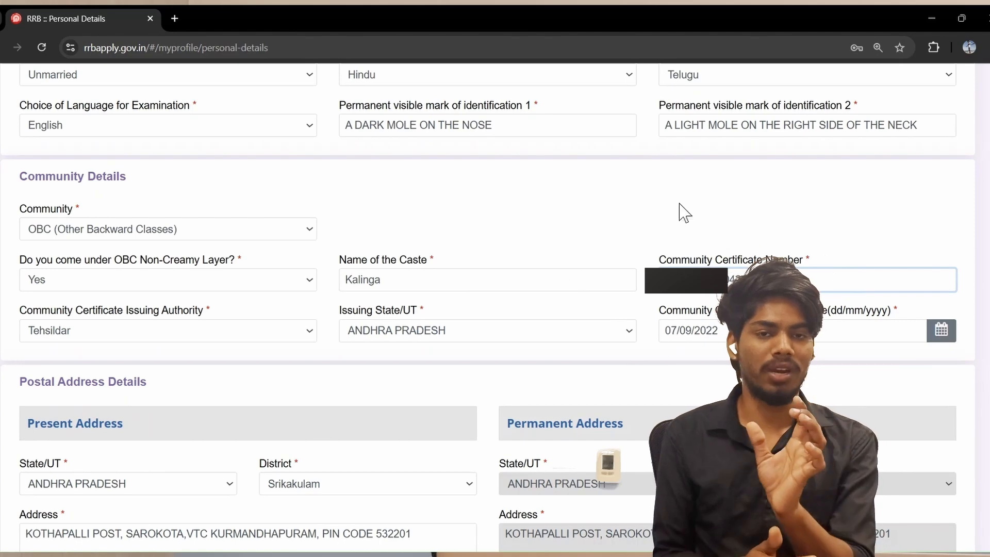
scroll(736, 250, "down", 1)
scroll(736, 262, "down", 1)
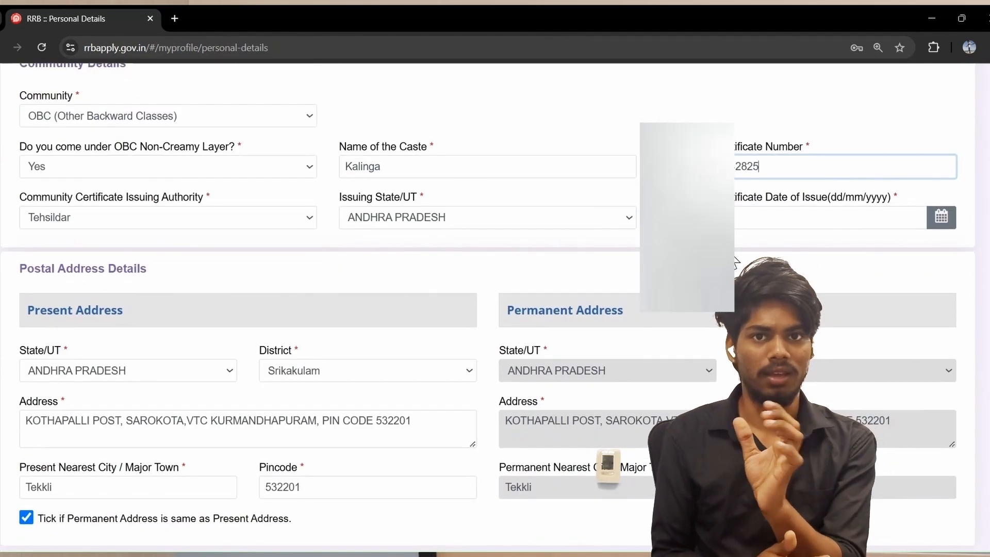
scroll(736, 262, "up", 1)
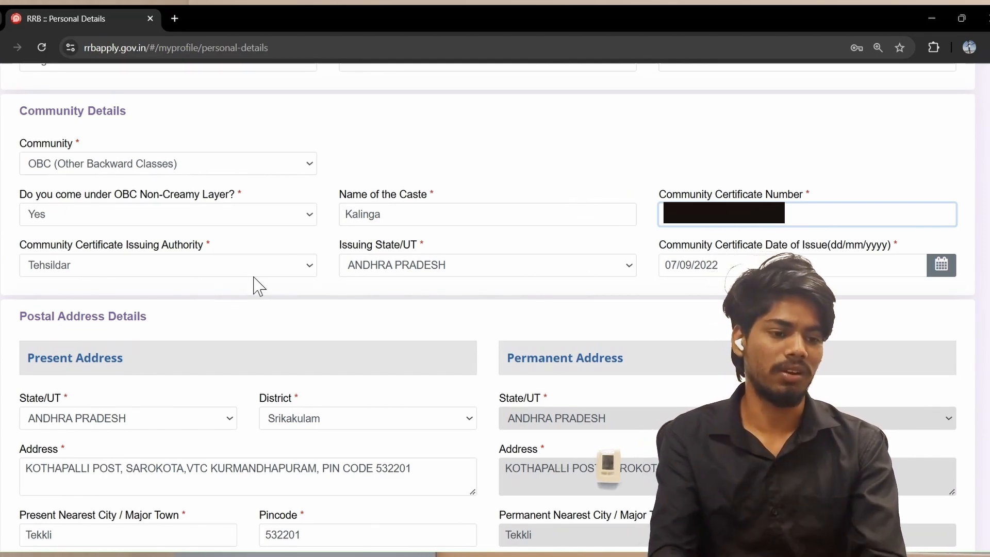
left_click(313, 263)
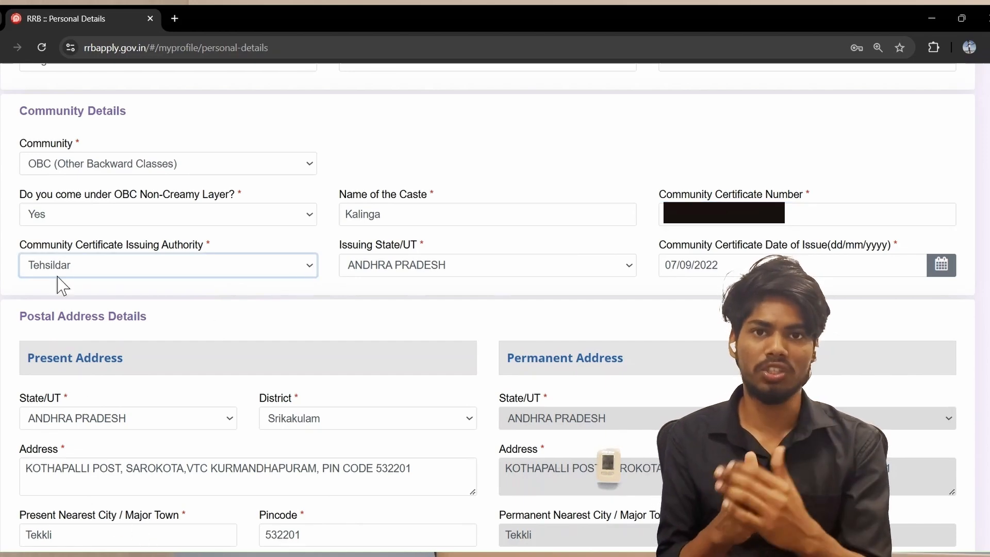
scroll(201, 112, "down", 3)
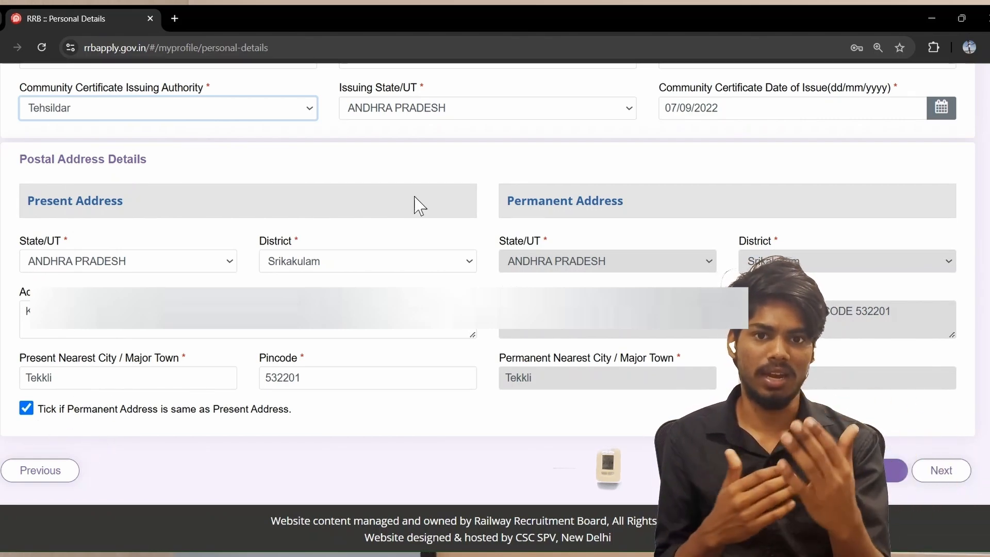
left_click(512, 115)
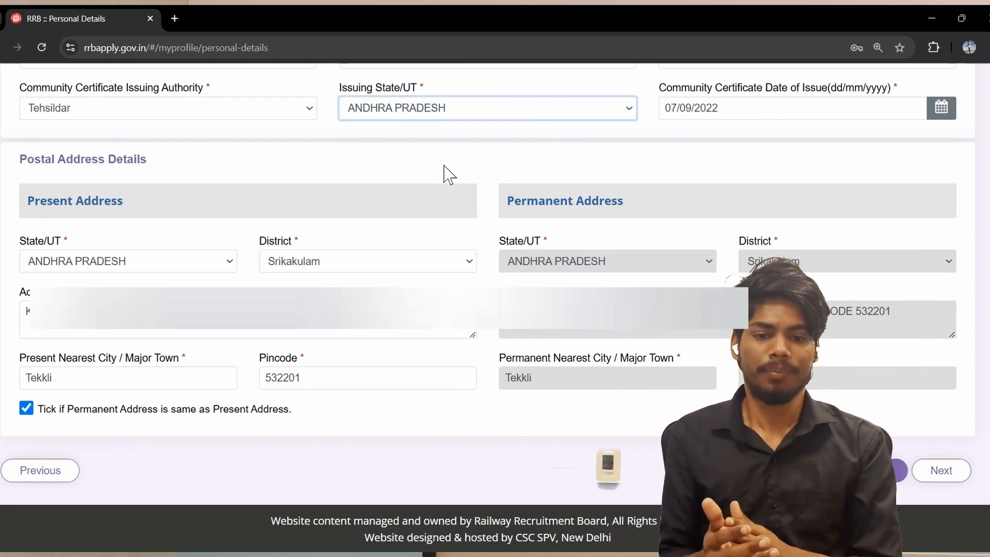
scroll(683, 102, "up", 3)
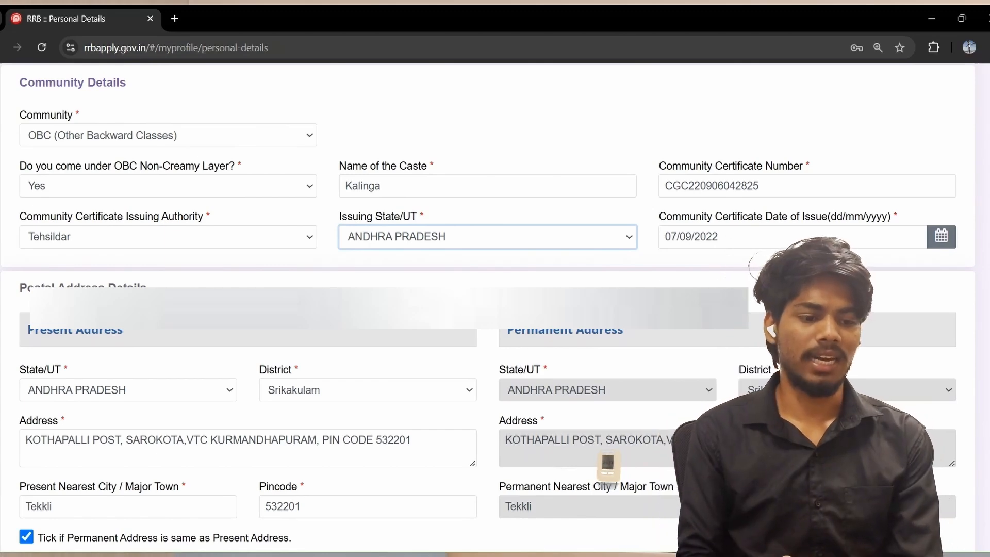
scroll(495, 306, "down", 3)
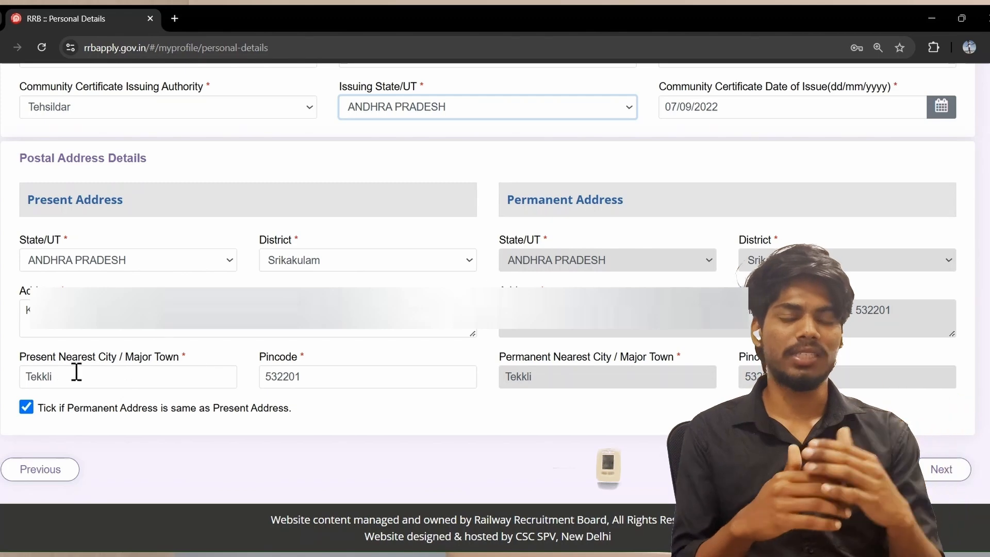
Correct the city to Tekkali, enter pincode 532201 and make the permanent address same as present
left_click_drag(43, 375, 49, 374)
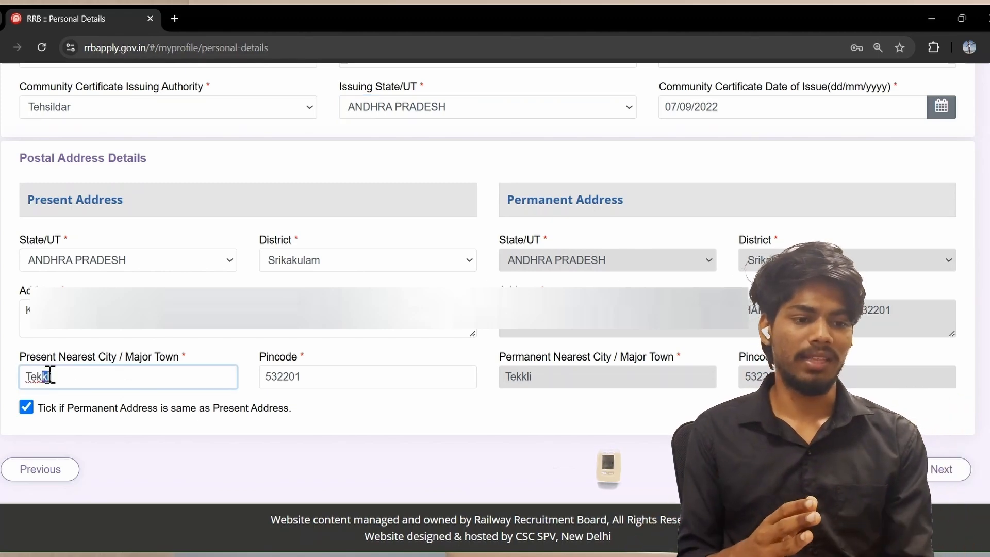
left_click(49, 375)
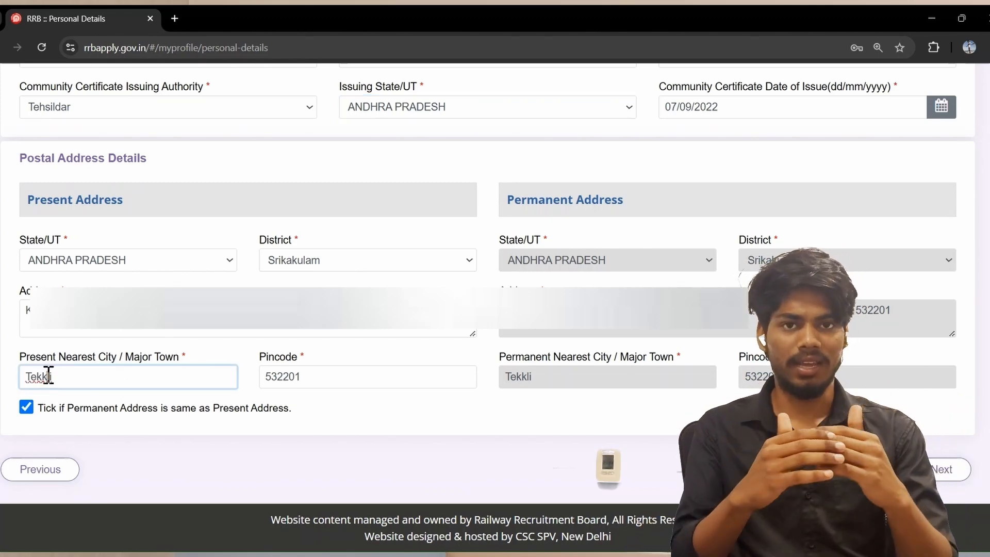
type("a")
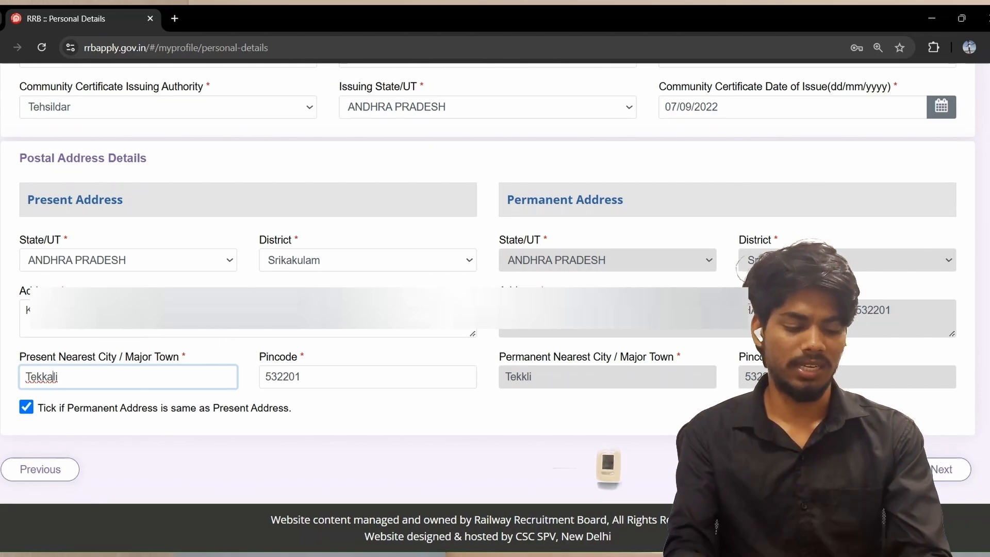
left_click(941, 470)
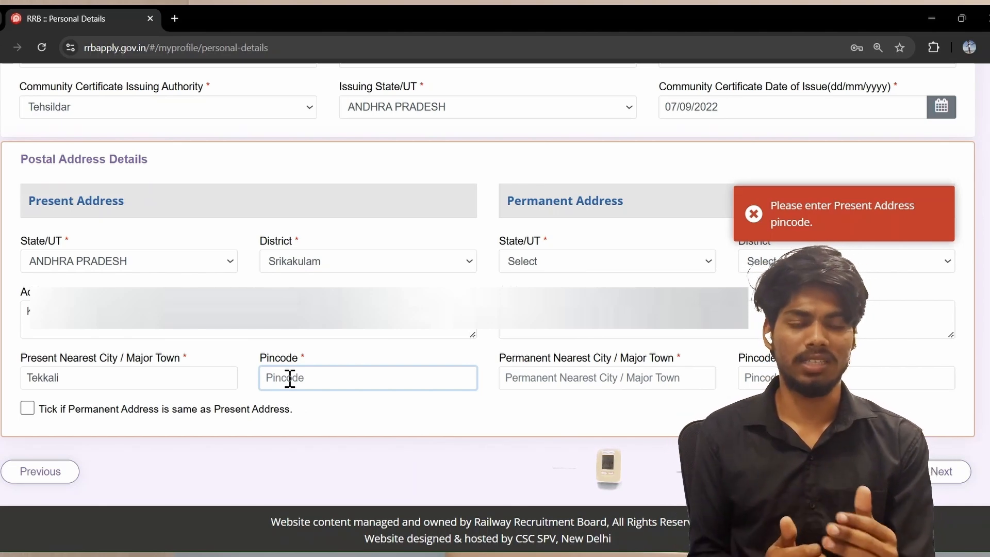
type("532201")
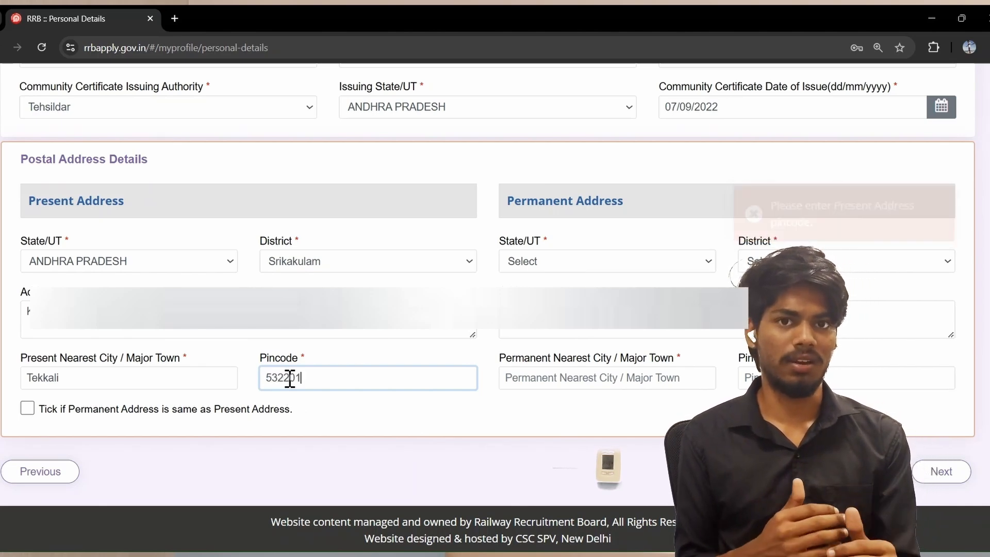
left_click(20, 406)
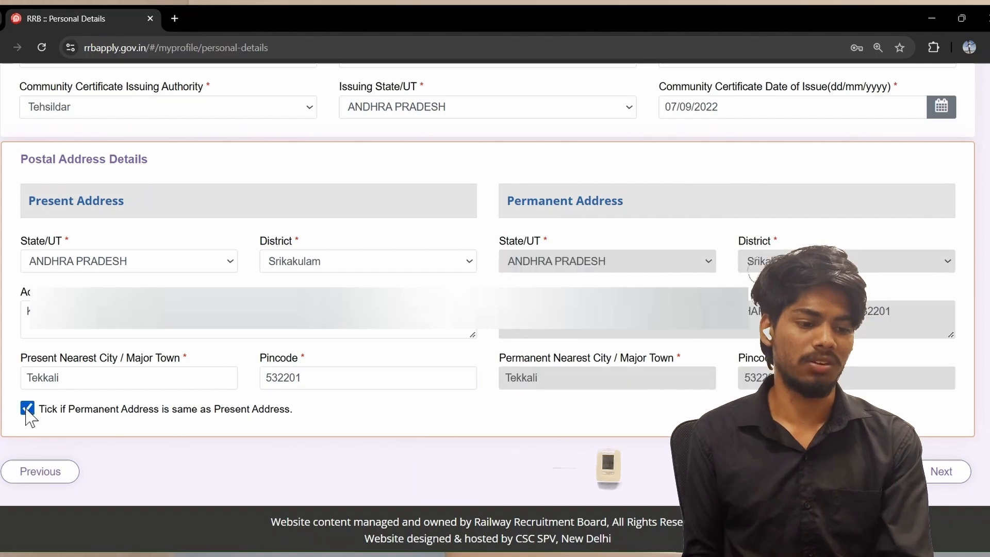
left_click(941, 471)
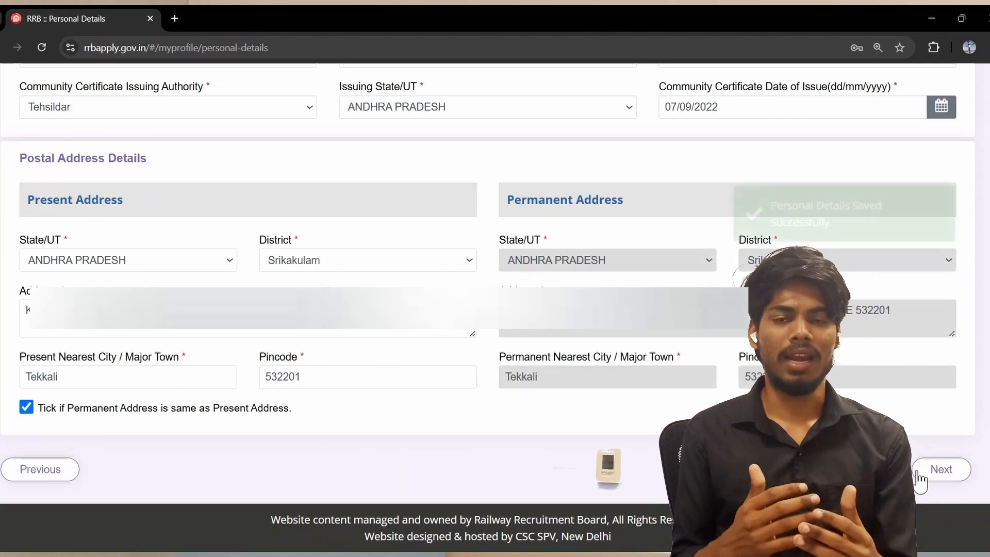
scroll(558, 429, "down", 8)
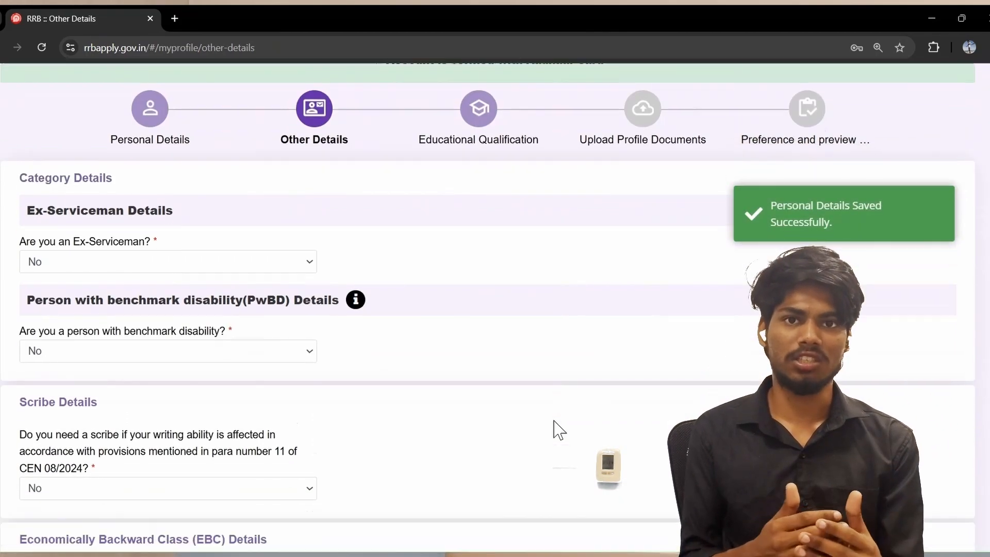
scroll(132, 272, "down", 1)
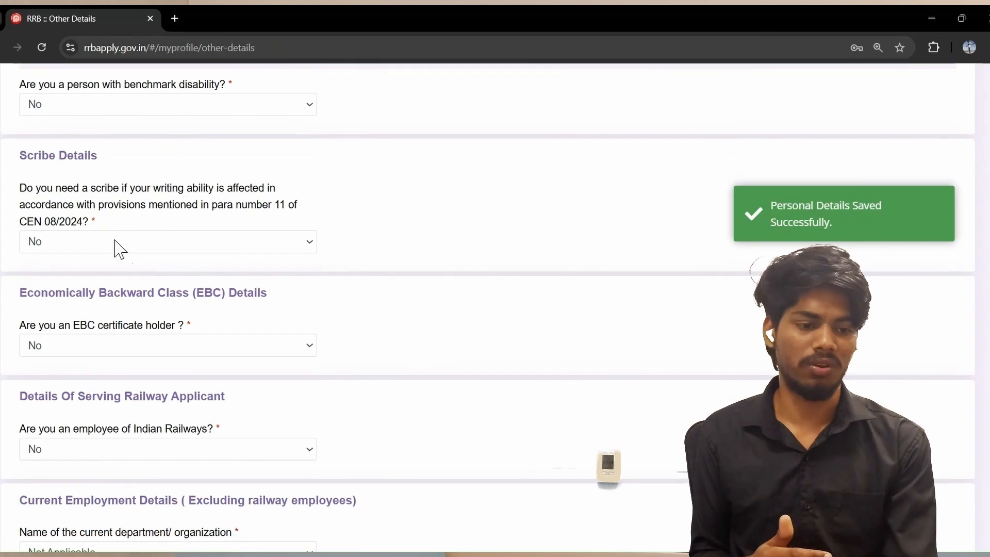
left_click(117, 242)
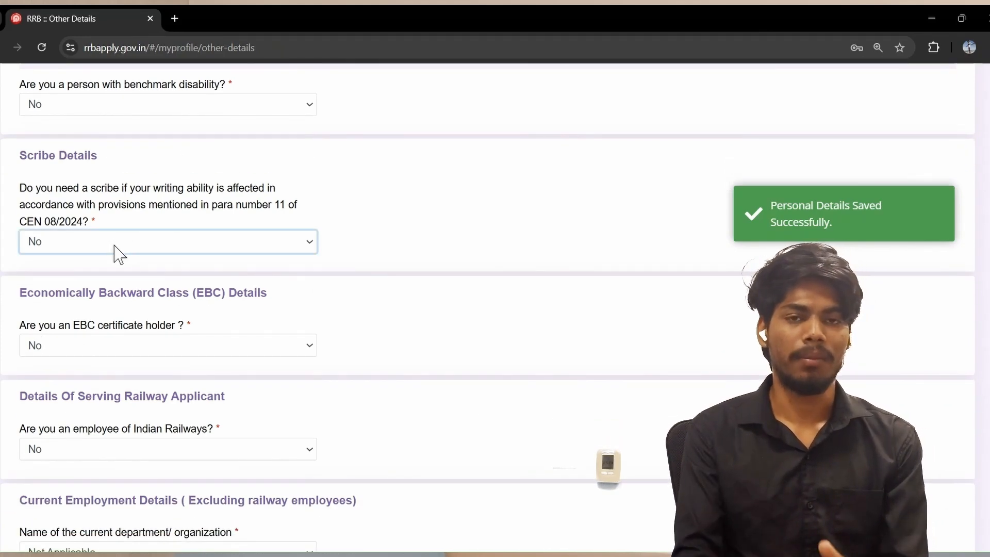
scroll(115, 244, "up", 3)
scroll(115, 244, "down", 3)
scroll(117, 253, "down", 3)
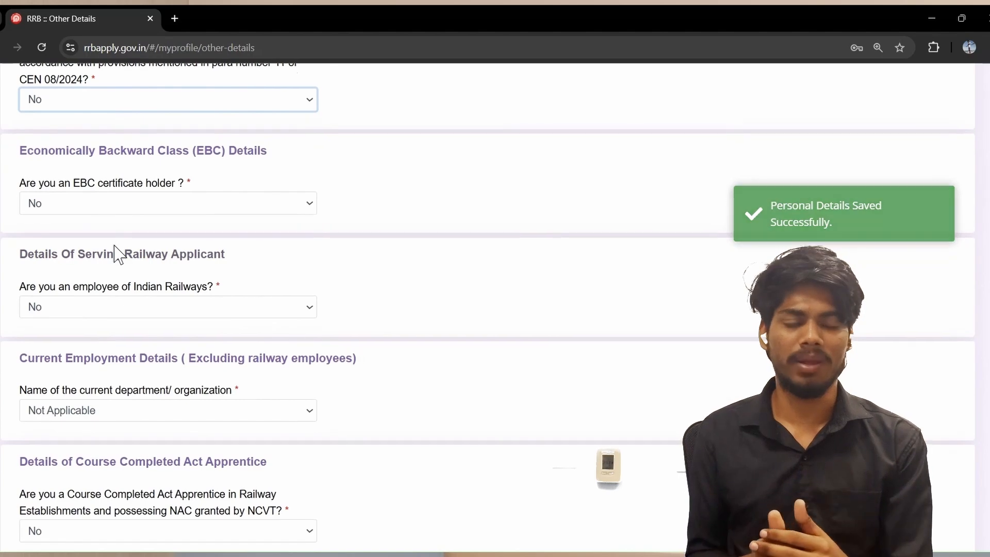
scroll(117, 253, "up", 3)
scroll(117, 252, "down", 2)
scroll(111, 338, "down", 2)
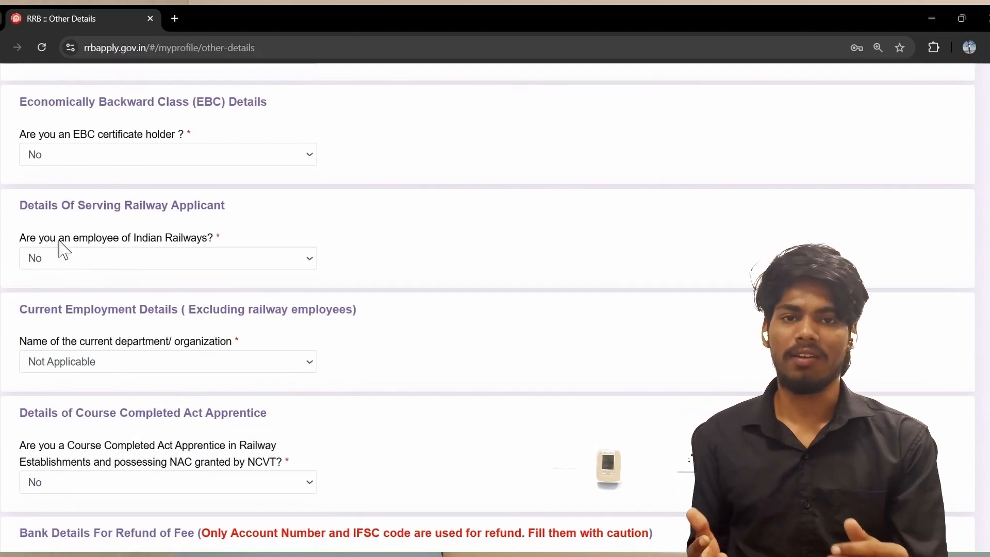
scroll(142, 278, "down", 2)
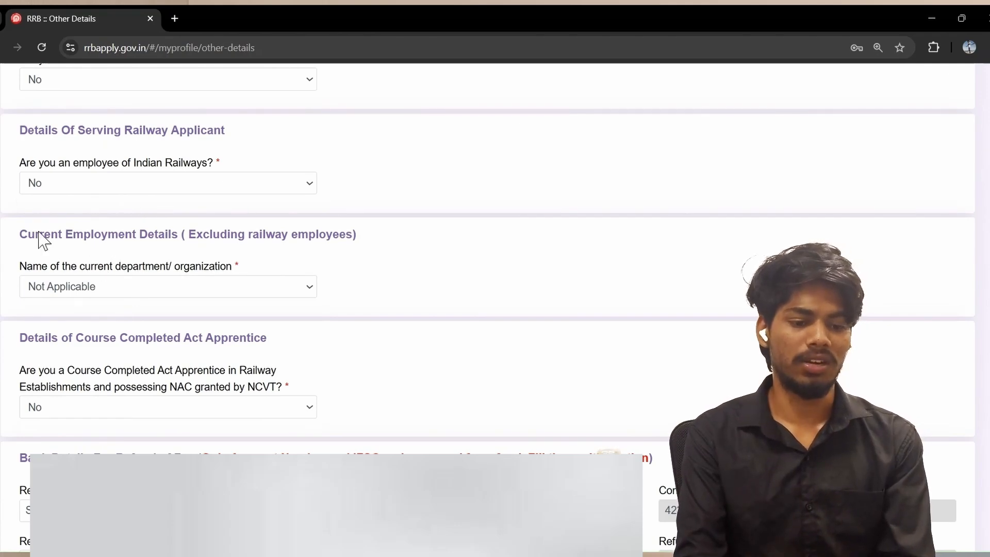
left_click(136, 287)
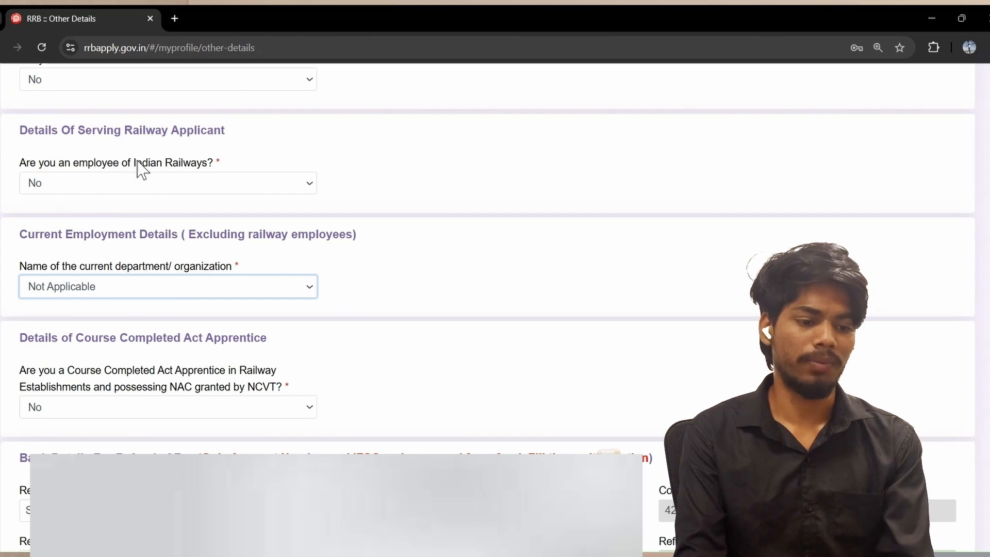
scroll(137, 287, "down", 2)
scroll(137, 287, "up", 1)
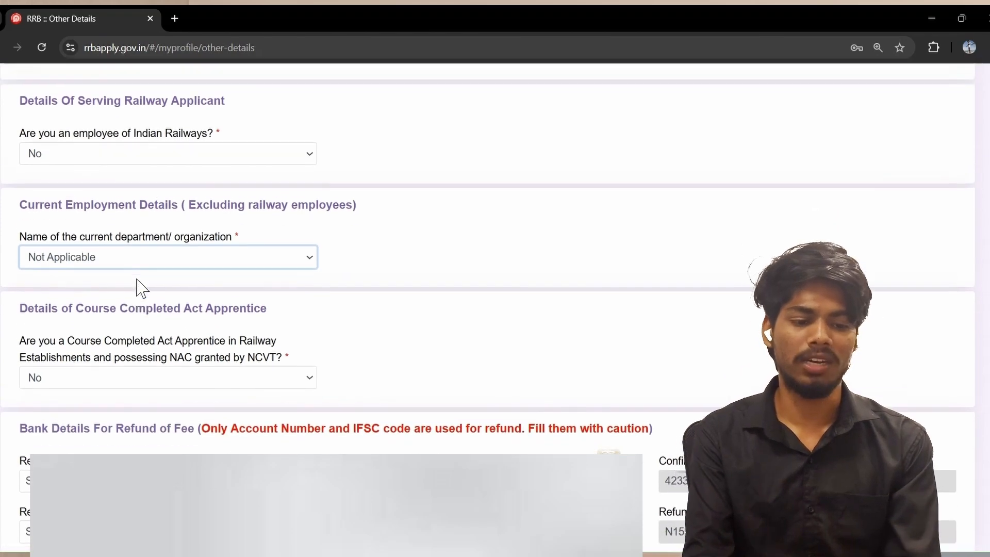
scroll(104, 253, "down", 2)
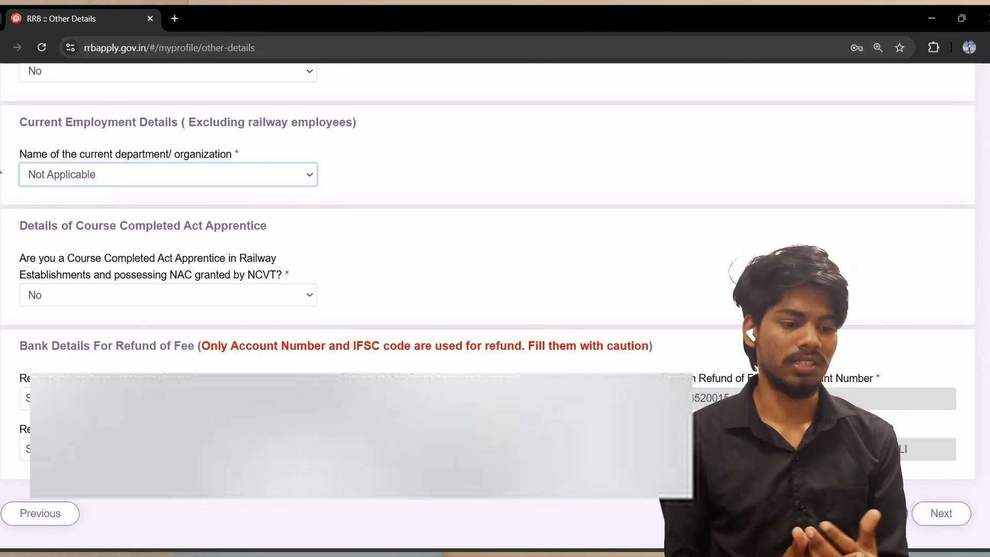
scroll(260, 183, "down", 1)
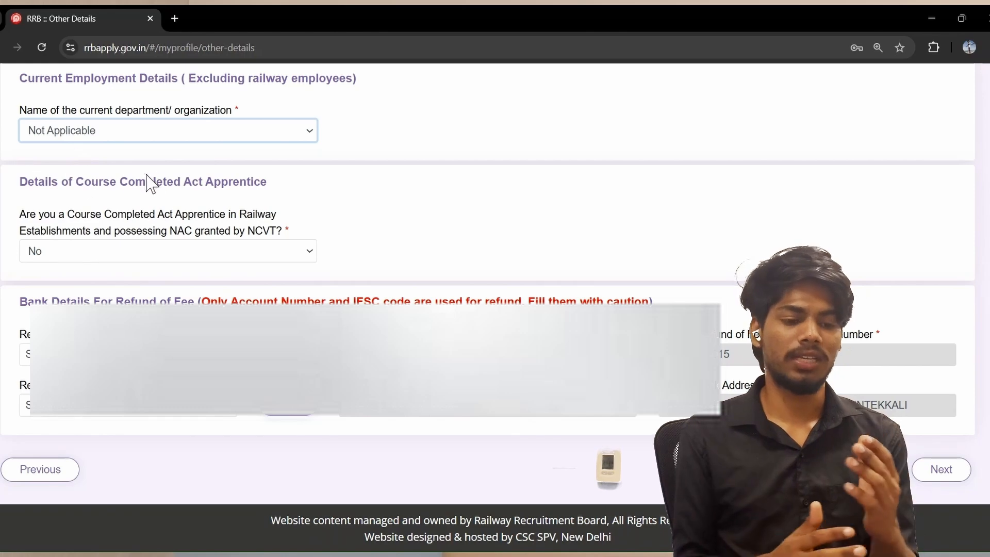
Set the Course Completed Act Apprentice answer to Yes, then change it back to No
left_click(133, 267)
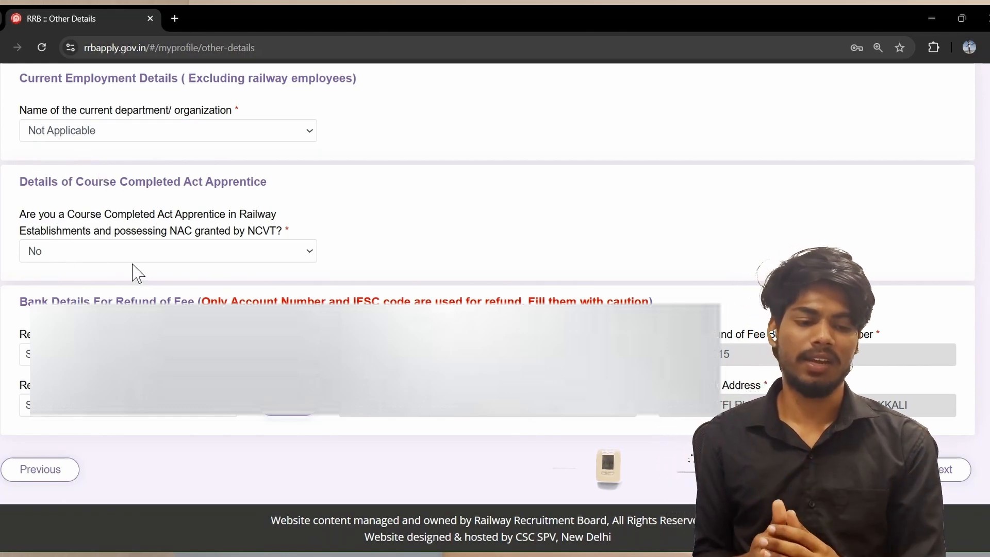
left_click(133, 261)
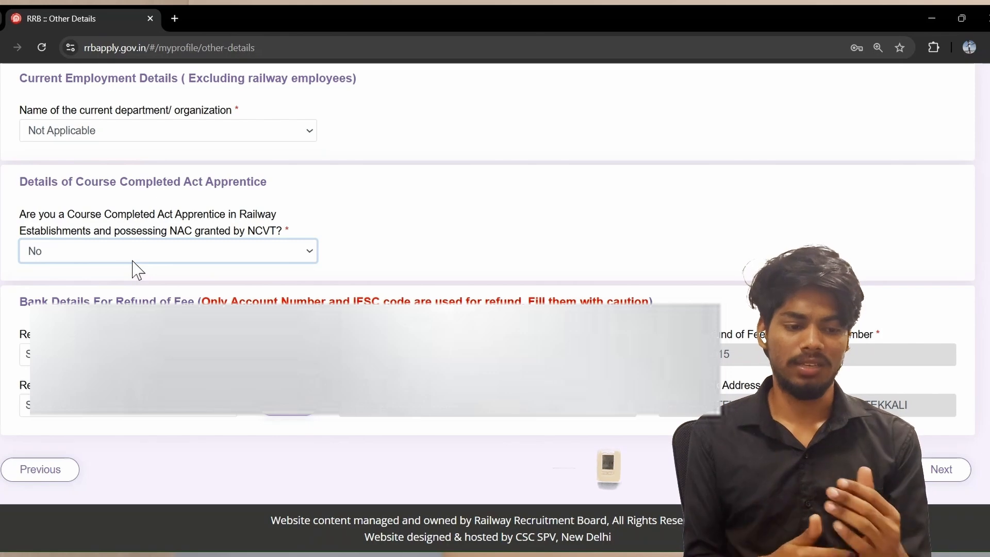
left_click(122, 287)
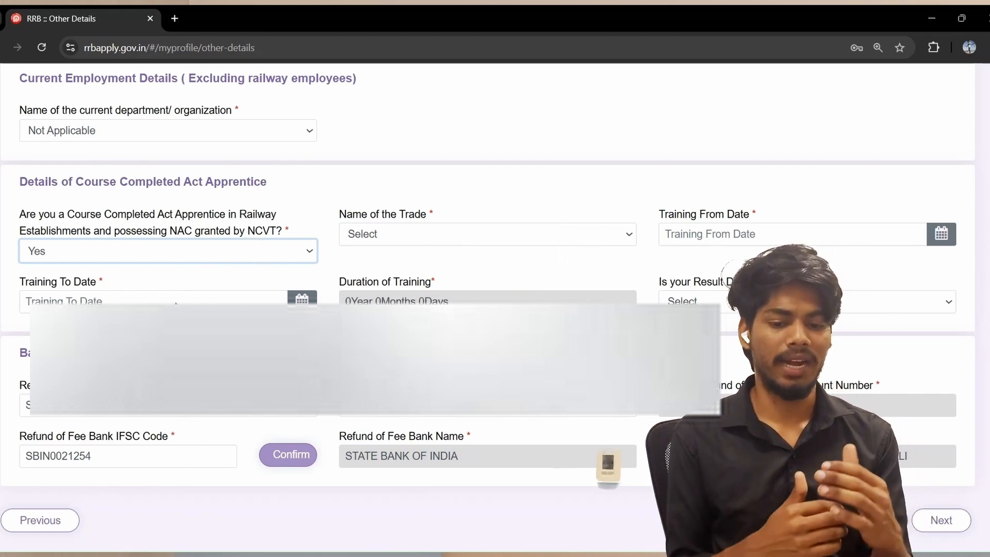
left_click(454, 238)
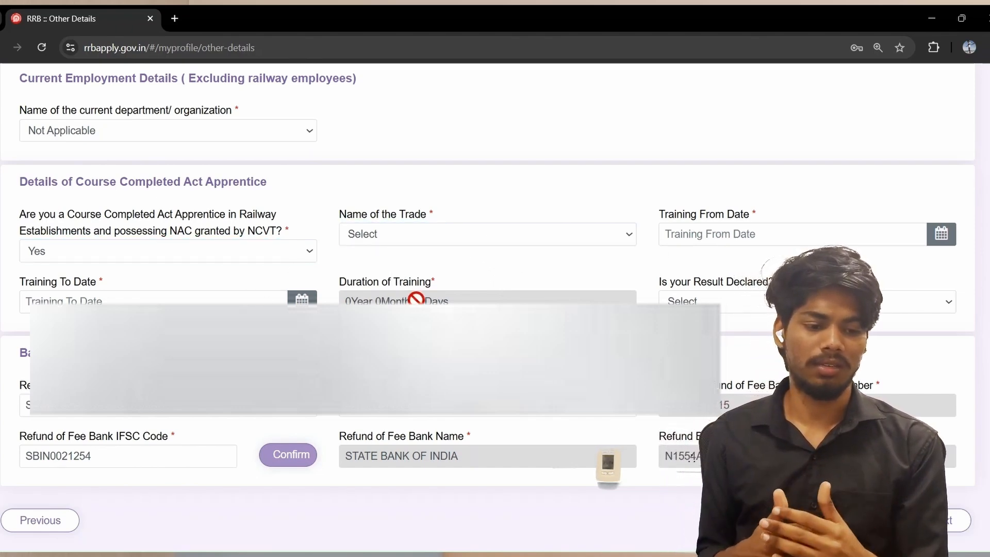
left_click(198, 253)
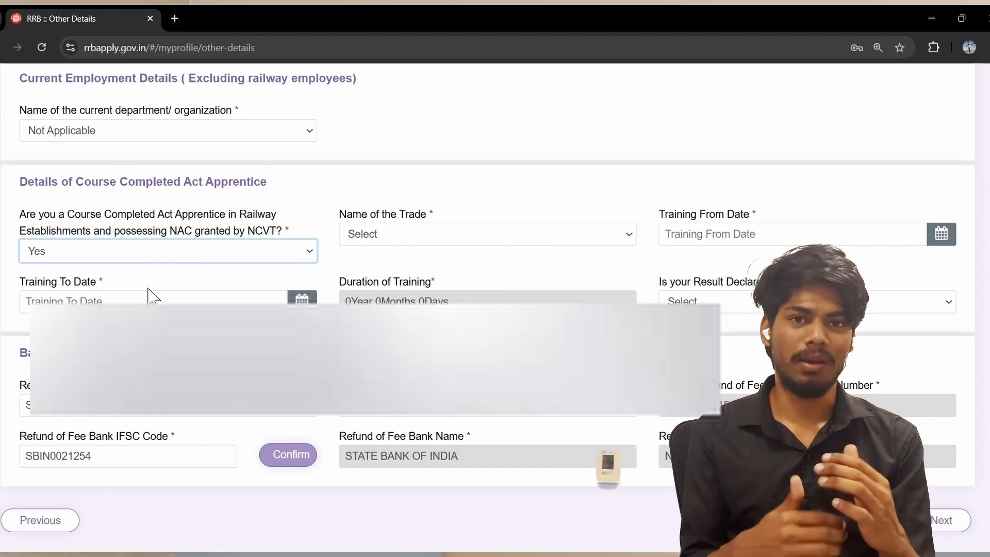
key("Down")
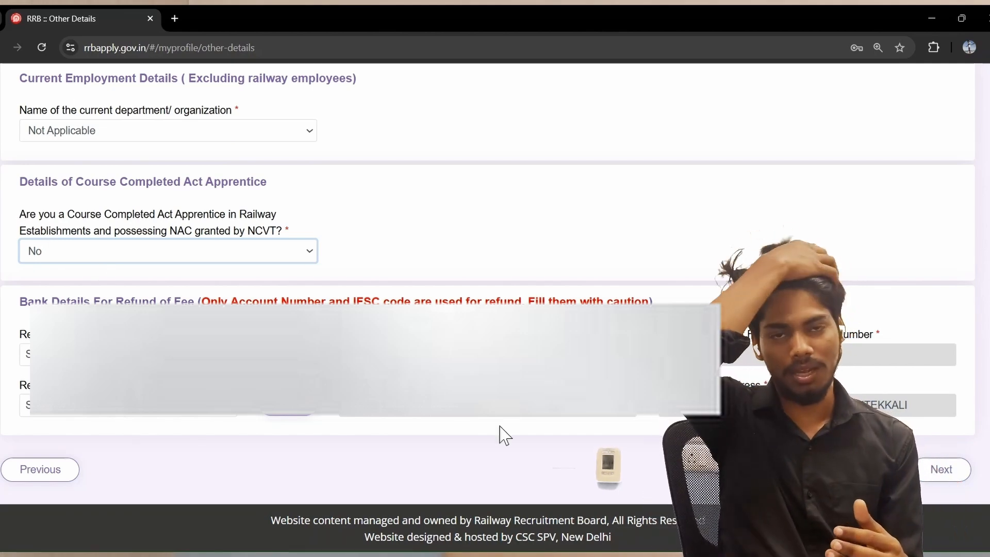
Save Other Details and start a new ITI qualification entry
left_click(942, 469)
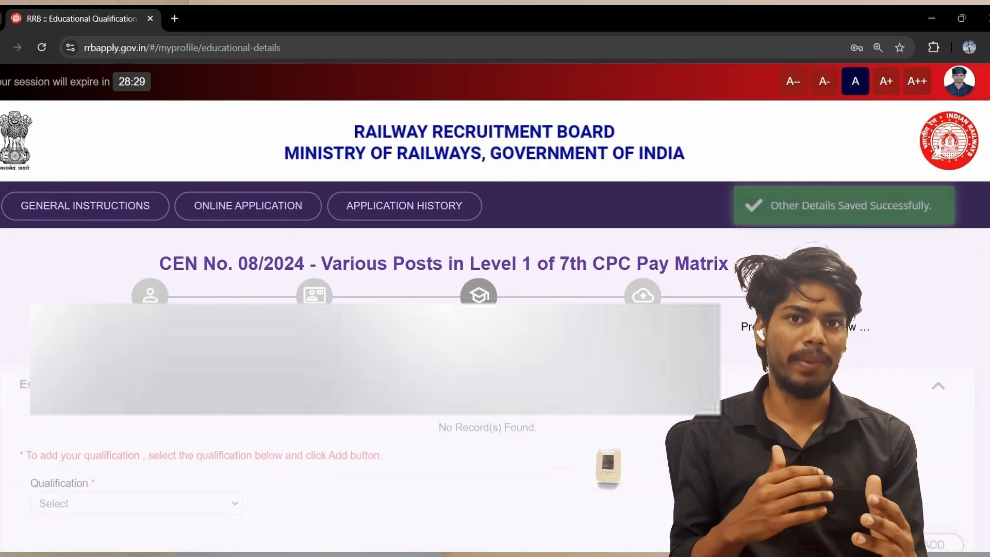
scroll(516, 407, "down", 3)
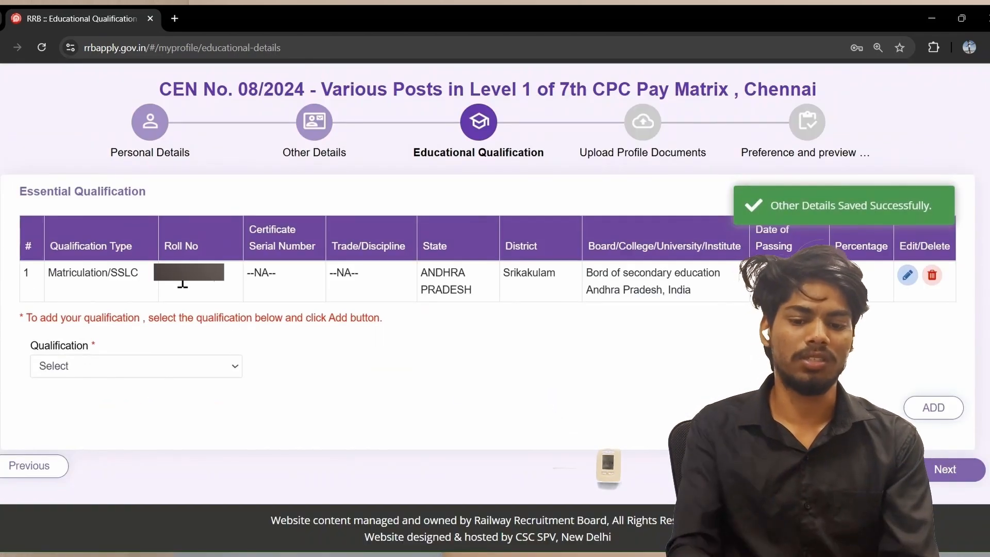
left_click(228, 368)
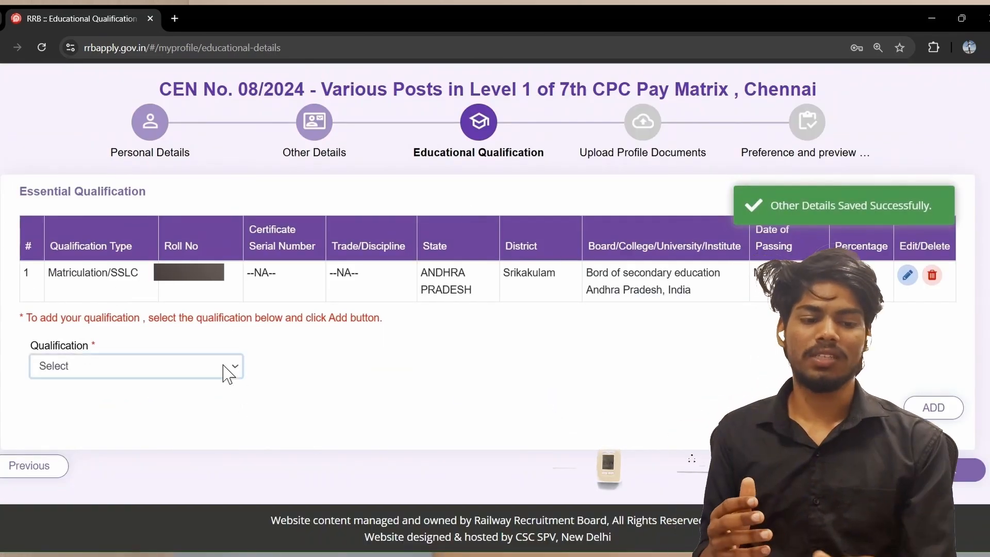
left_click(82, 415)
Set the ITI entry's state to ANDHRA PRADESH
left_click(333, 370)
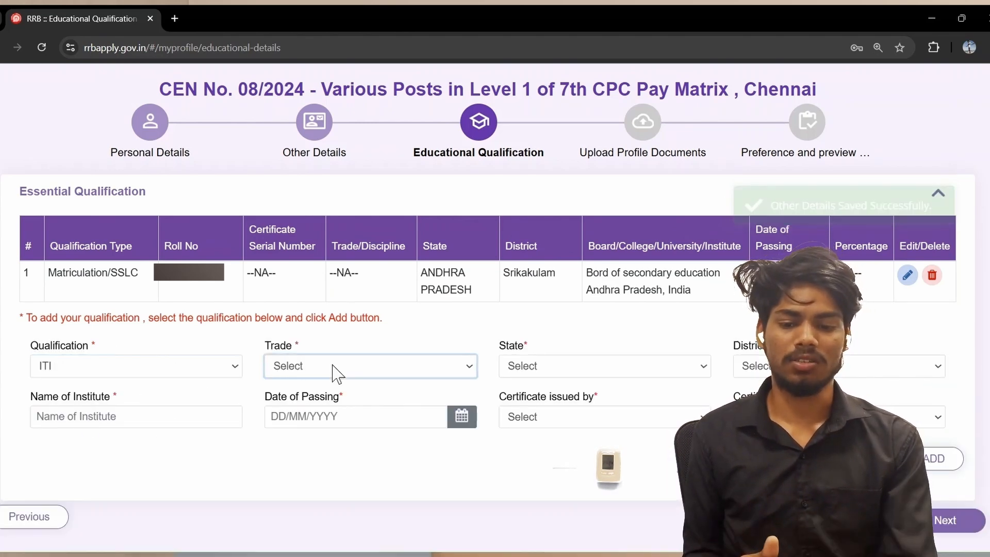
left_click(519, 376)
left_click(422, 367)
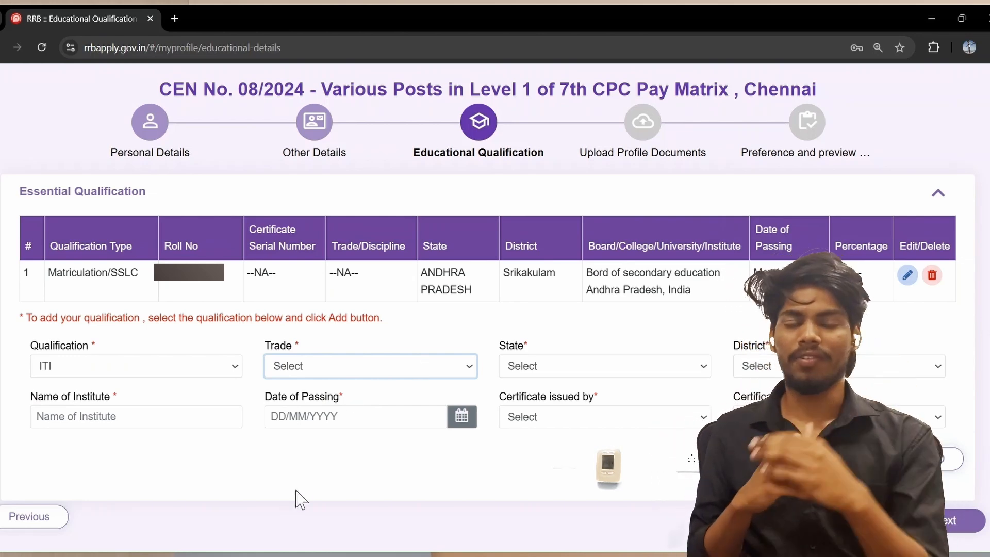
left_click(308, 474)
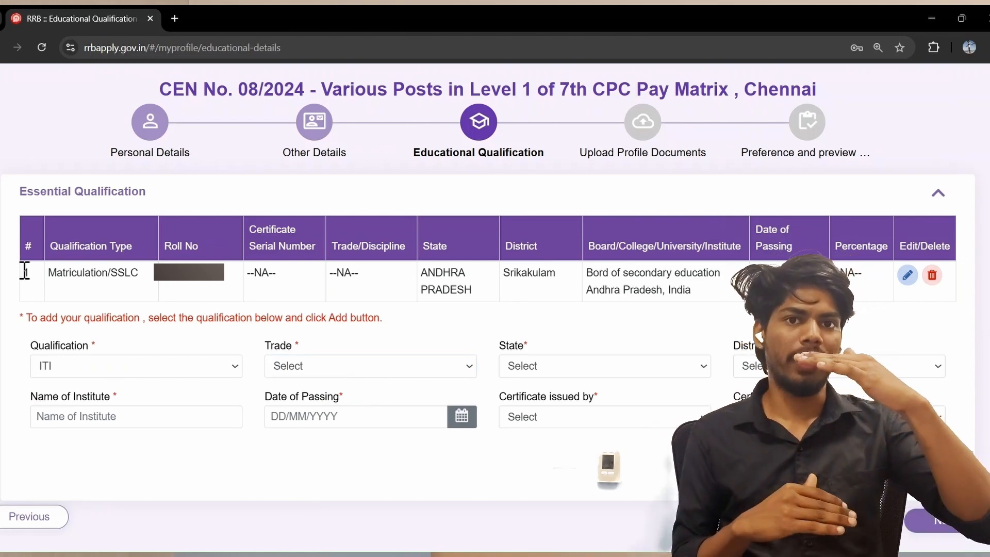
scroll(723, 336, "down", 1)
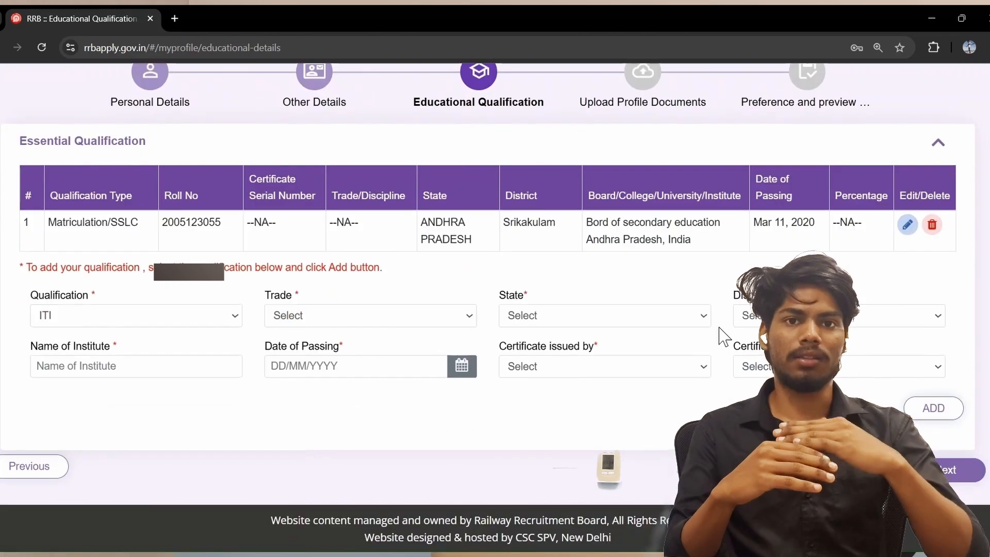
scroll(686, 378, "down", 1)
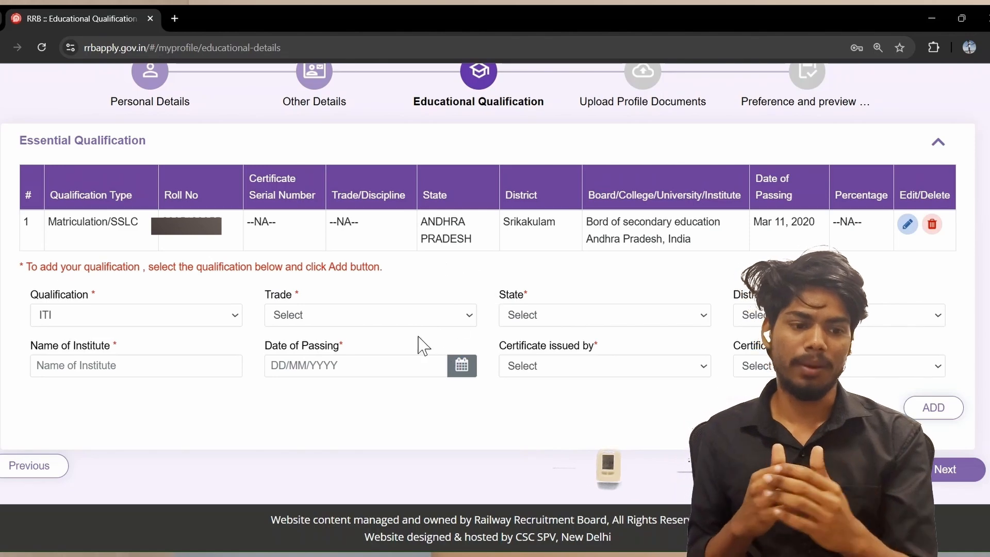
left_click(559, 323)
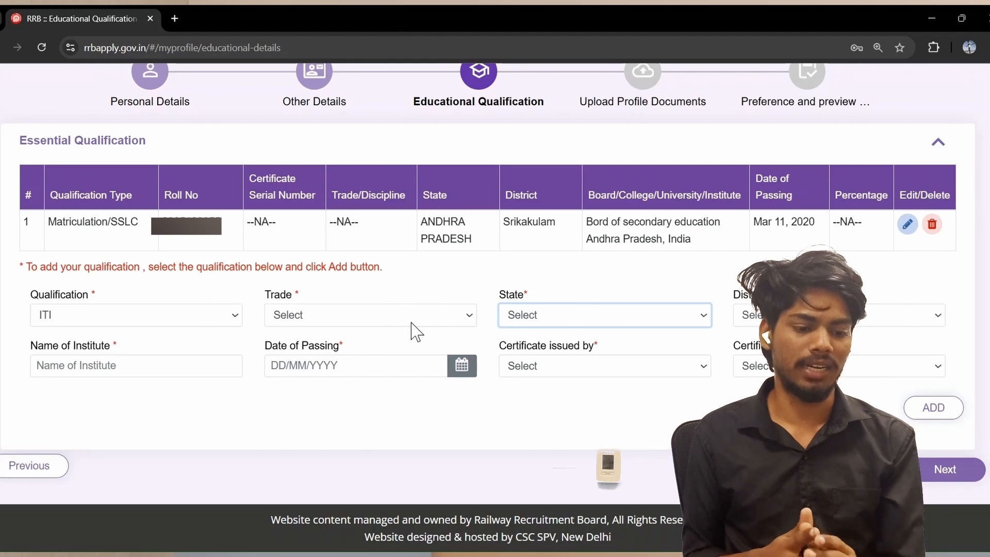
left_click(440, 322)
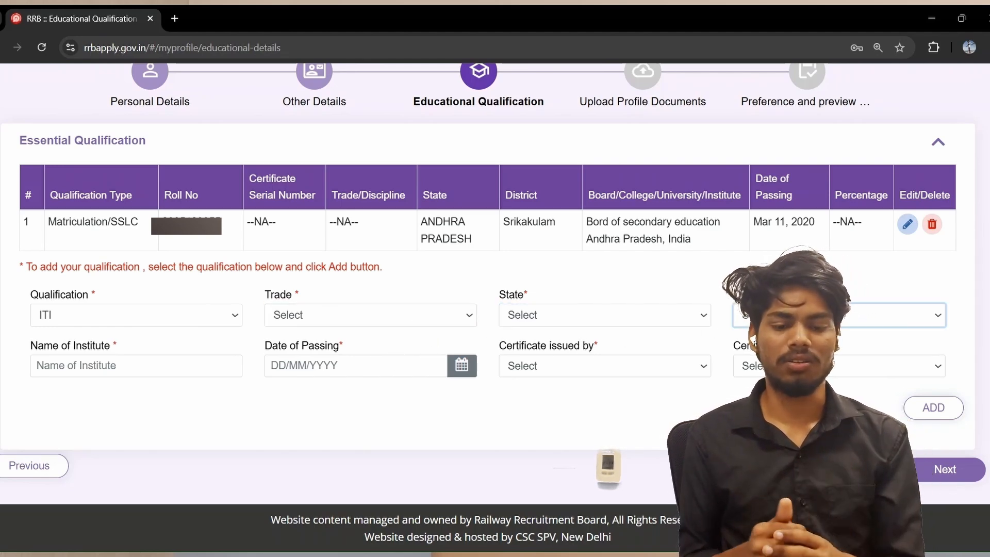
left_click(660, 322)
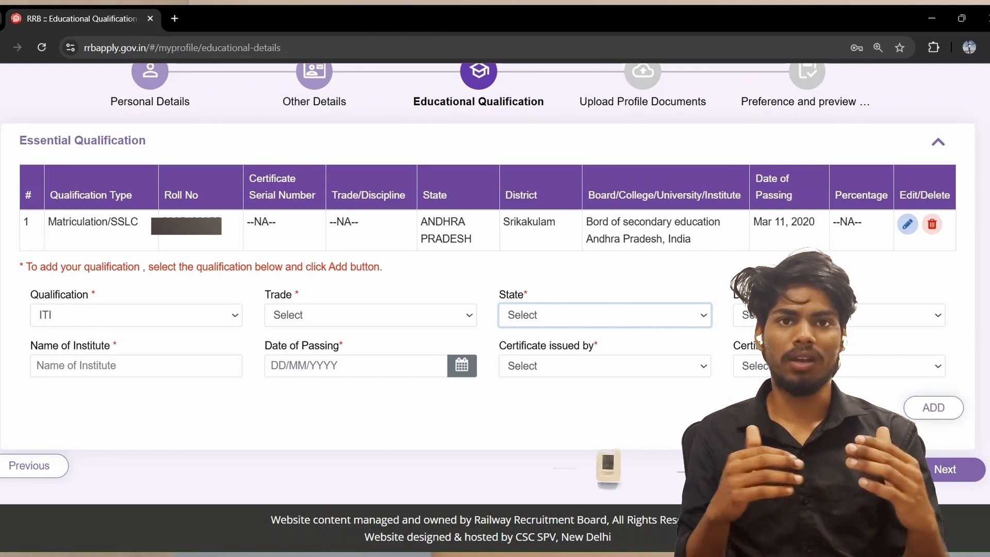
left_click(618, 110)
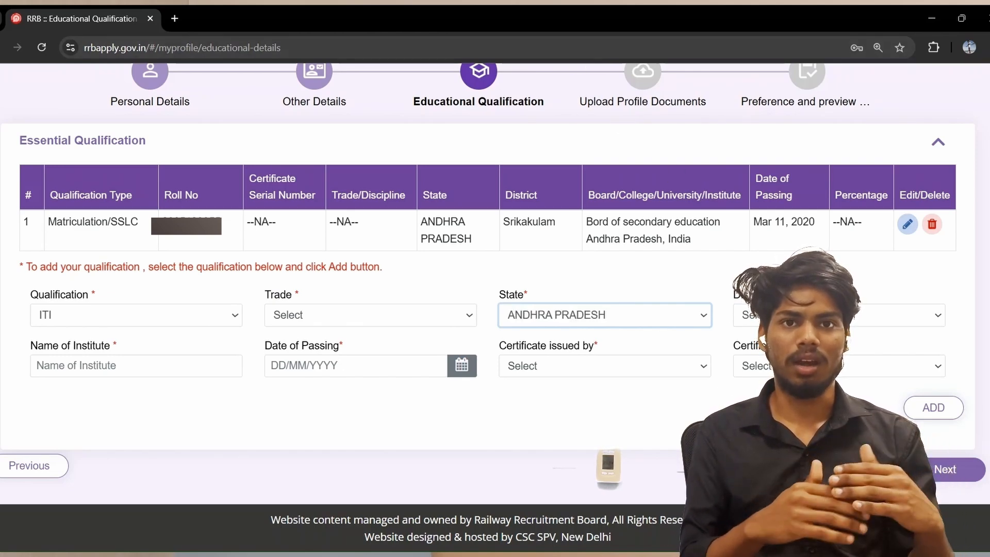
Enter an institute name for the new qualification entry and check the certificate issuer choices
left_click(164, 367)
type("dgvbgfinghbnbsdxdv gfbn")
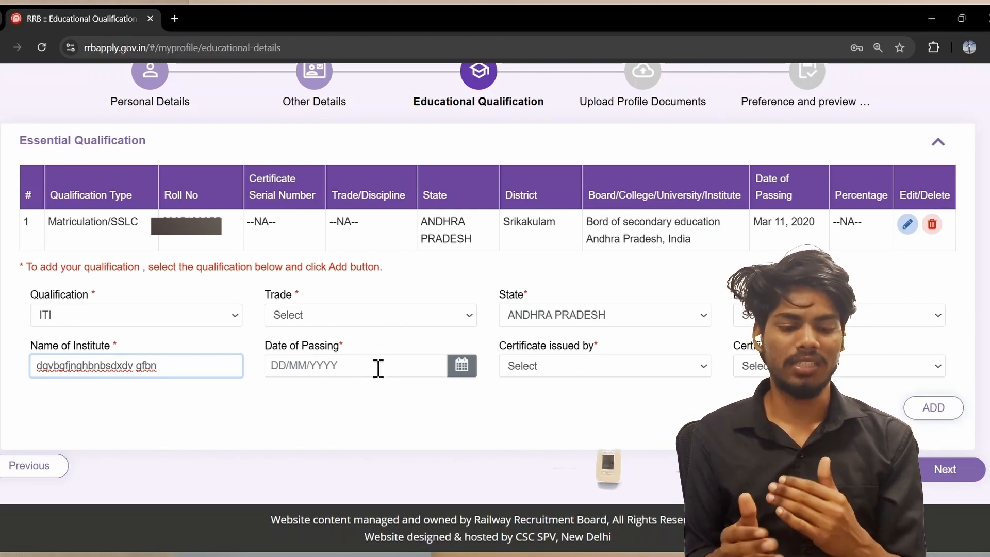
left_click(601, 393)
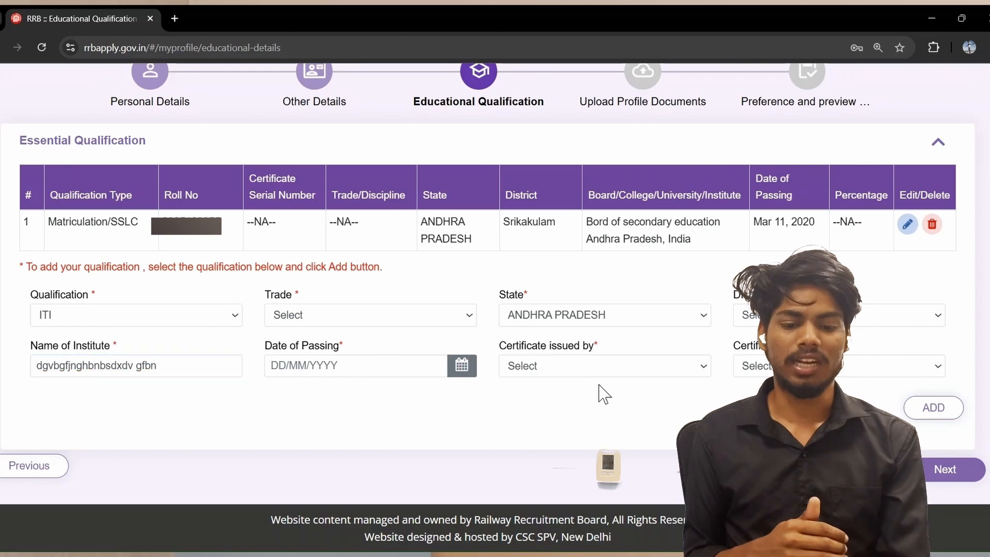
left_click(603, 376)
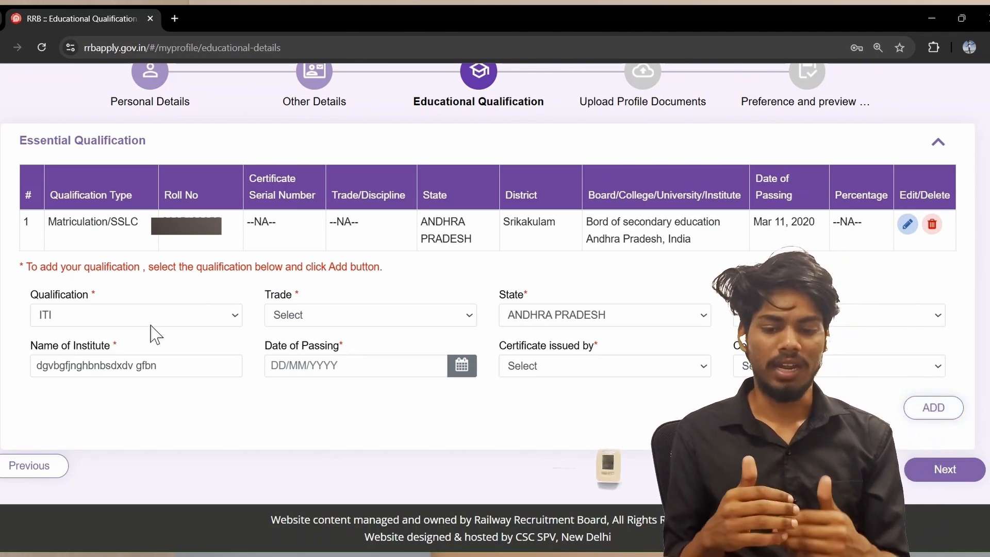
Switch the qualification type to Matriculation/SSLC, which the portal rejects as already added
left_click(142, 313)
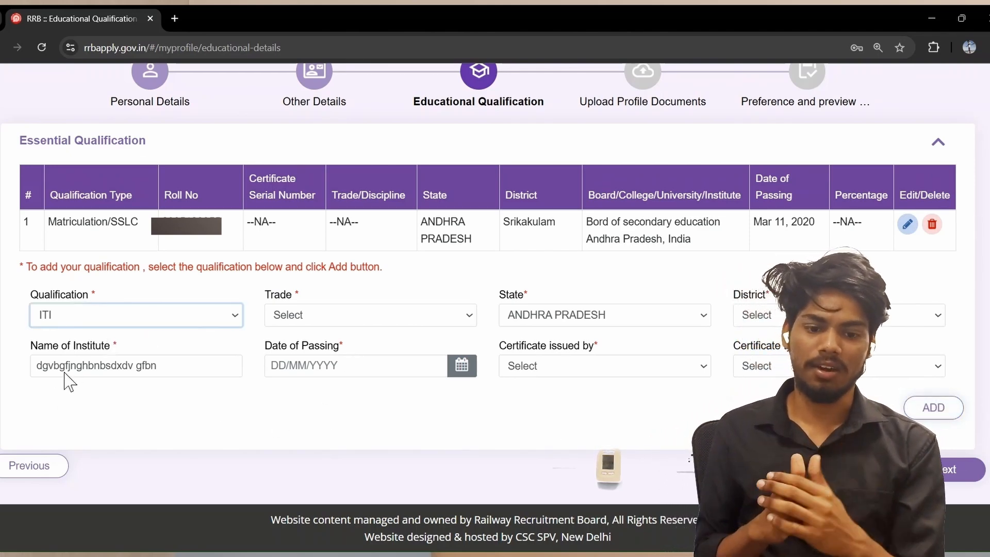
key("Up")
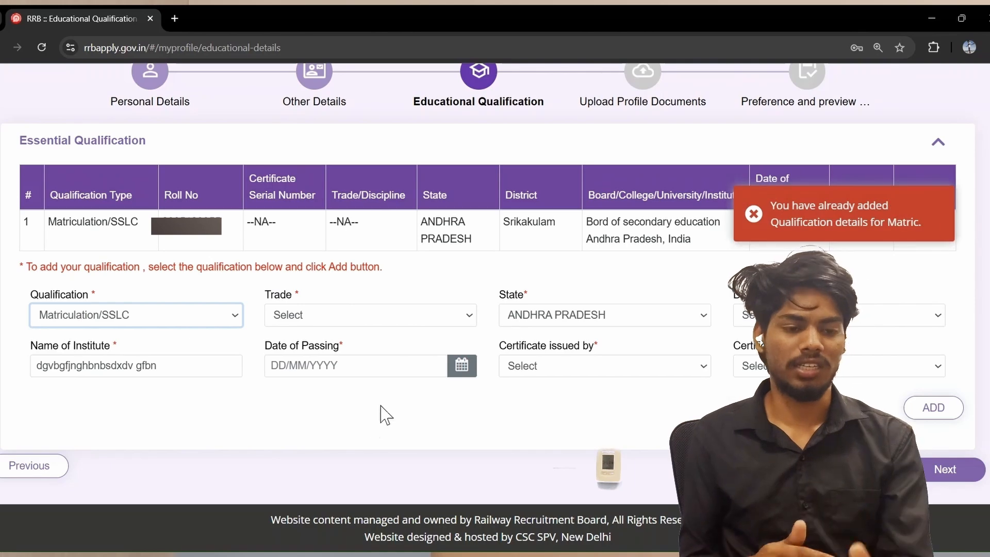
left_click(371, 419)
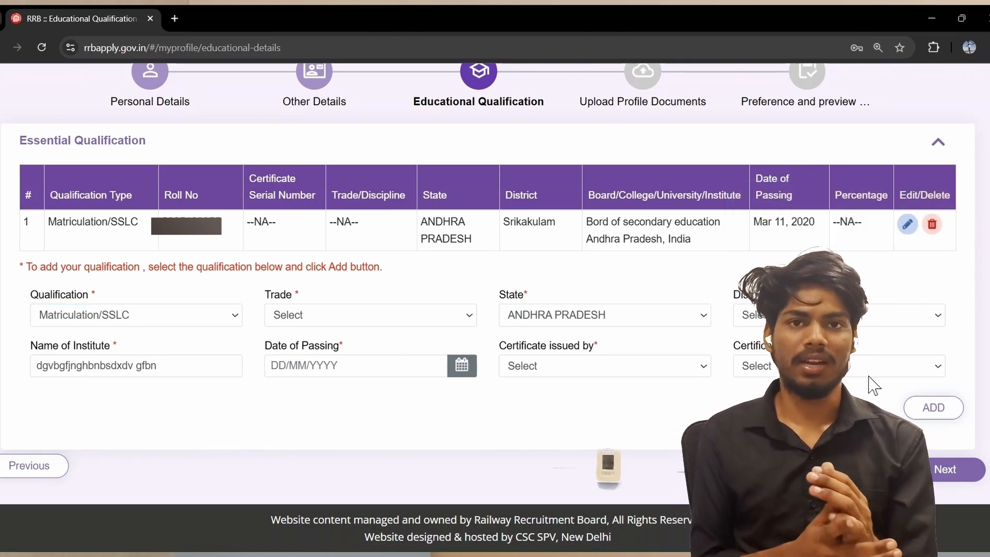
Open the saved Matriculation/SSLC record and inspect its board name and certificate serial number
left_click(908, 224)
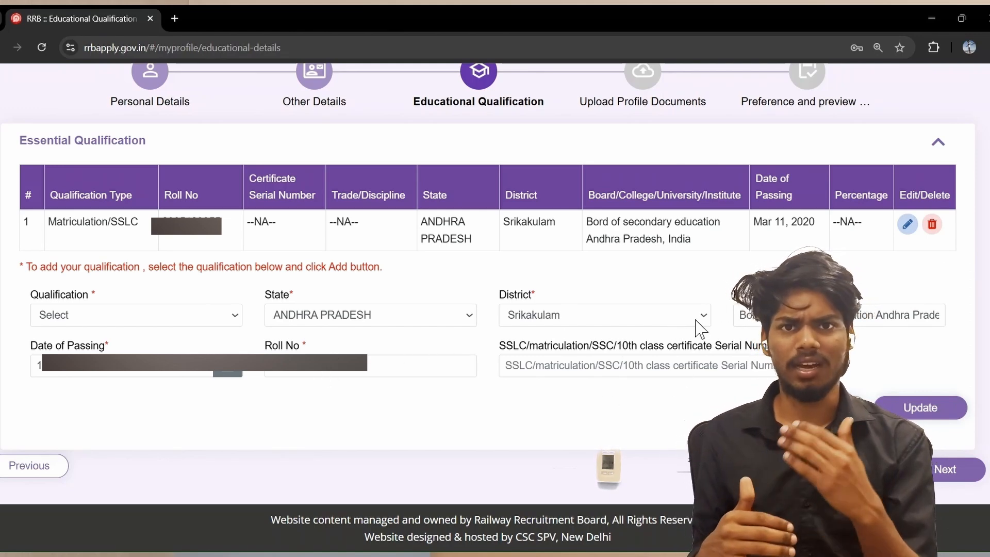
left_click(761, 322)
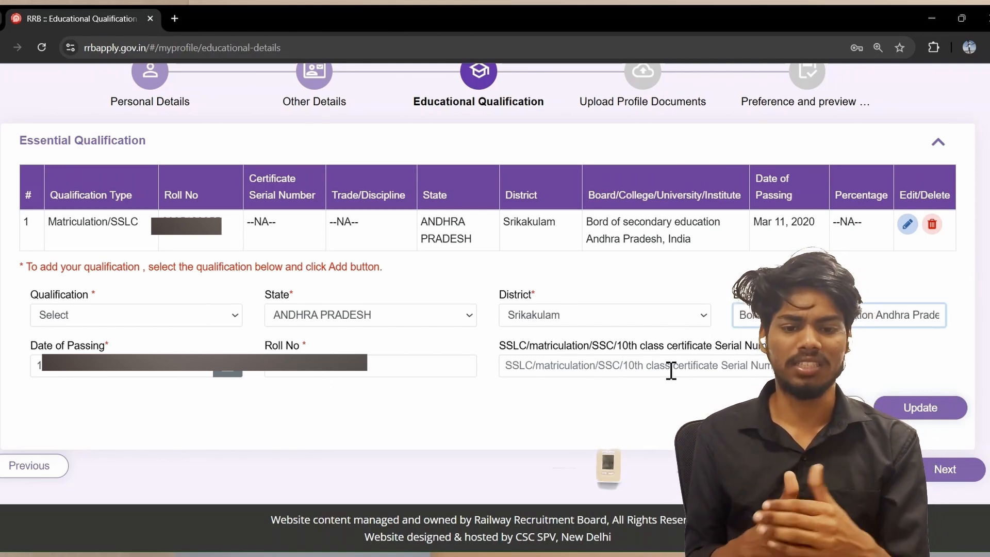
left_click(565, 367)
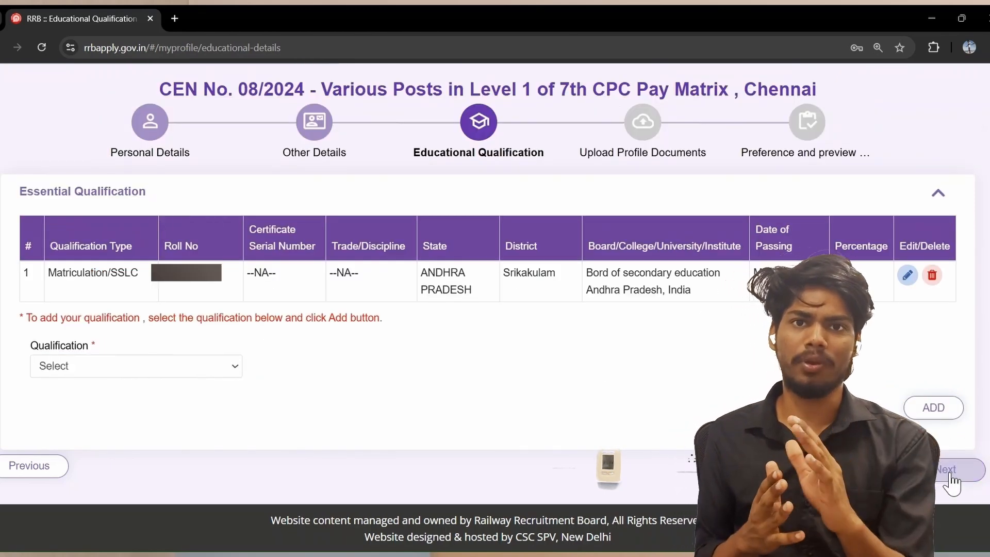
Go to the photo and signature upload step and review the photo file size requirement
left_click(949, 470)
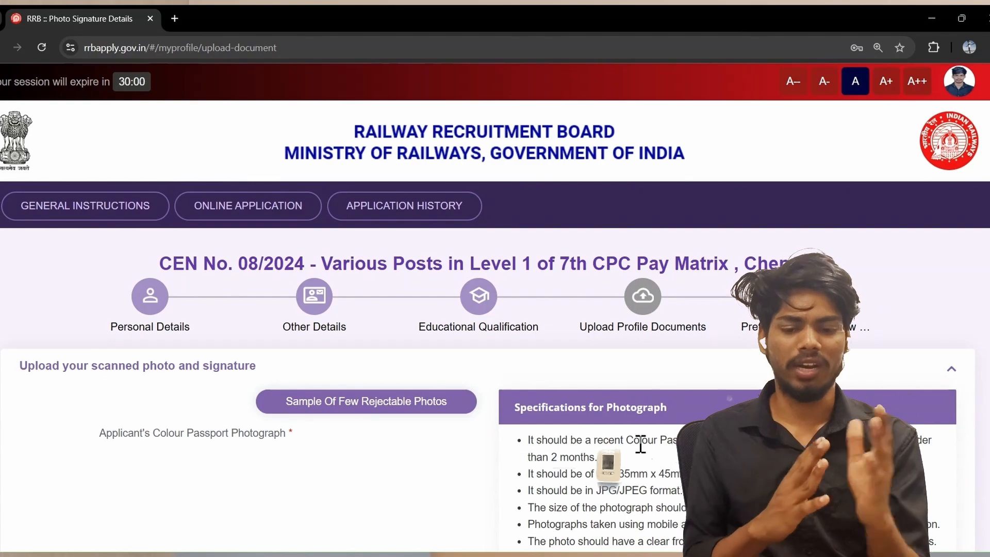
scroll(582, 437, "down", 4)
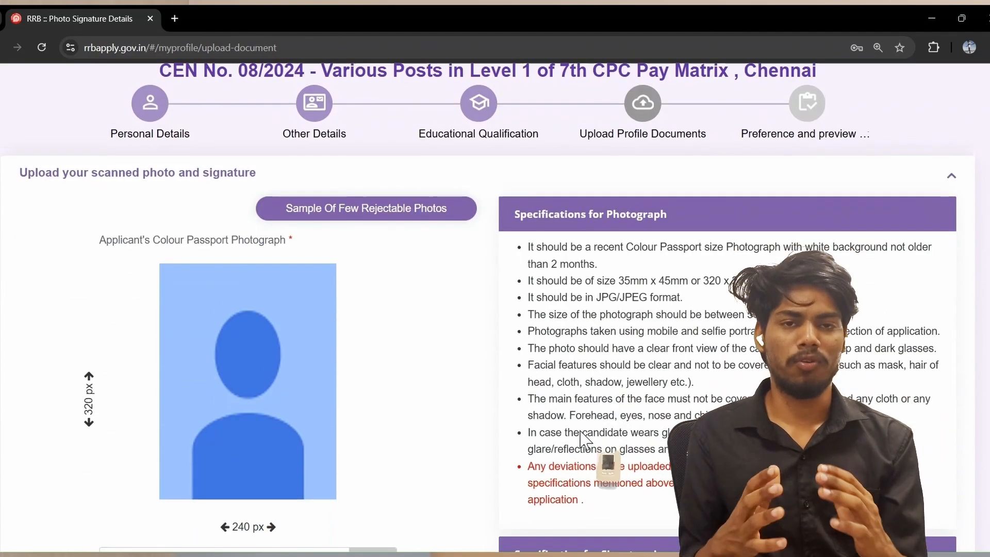
scroll(581, 437, "down", 8)
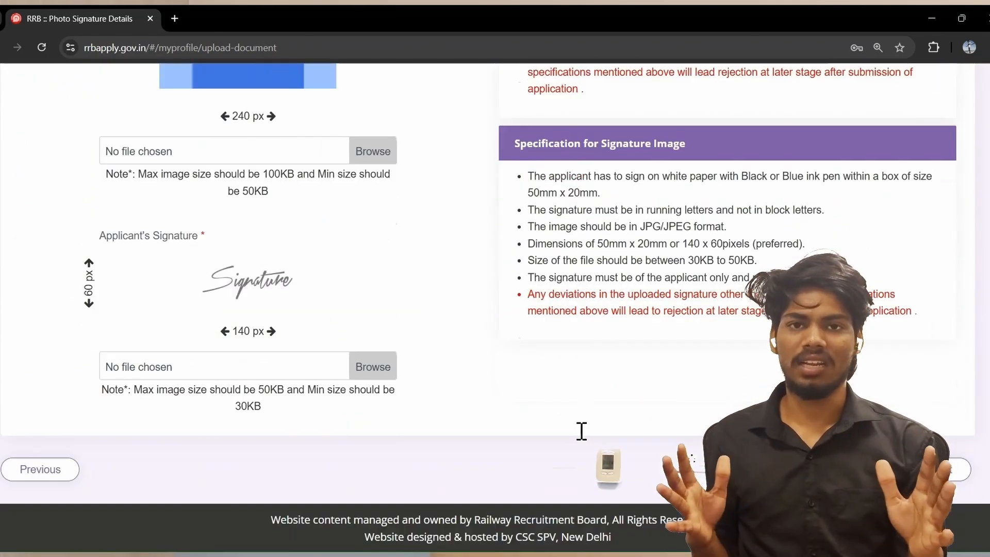
scroll(581, 431, "up", 3)
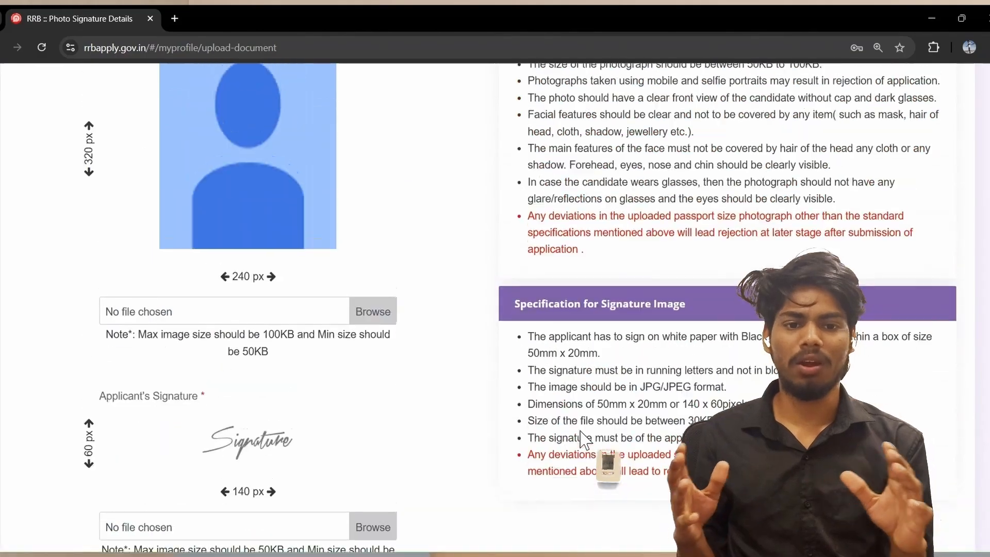
scroll(582, 434, "up", 6)
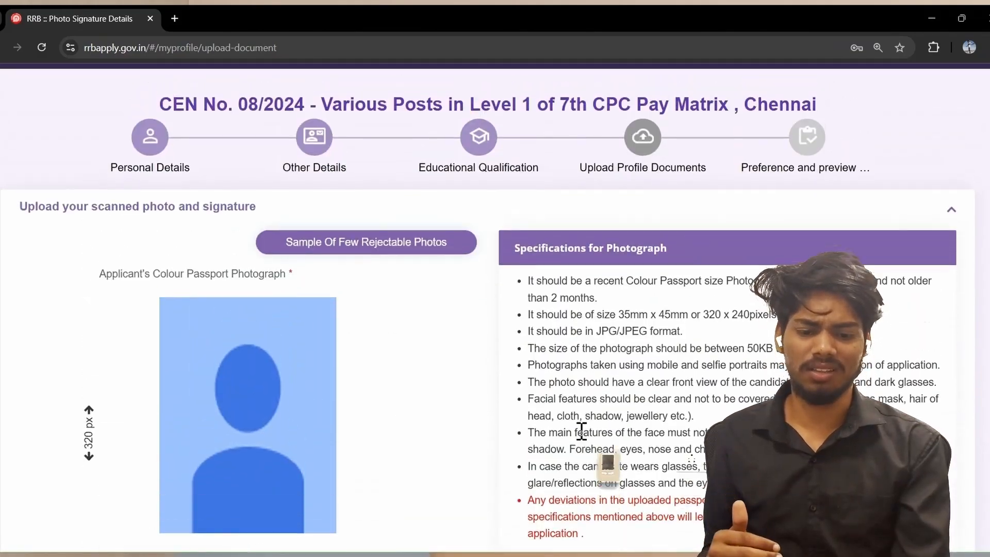
scroll(582, 437, "down", 10)
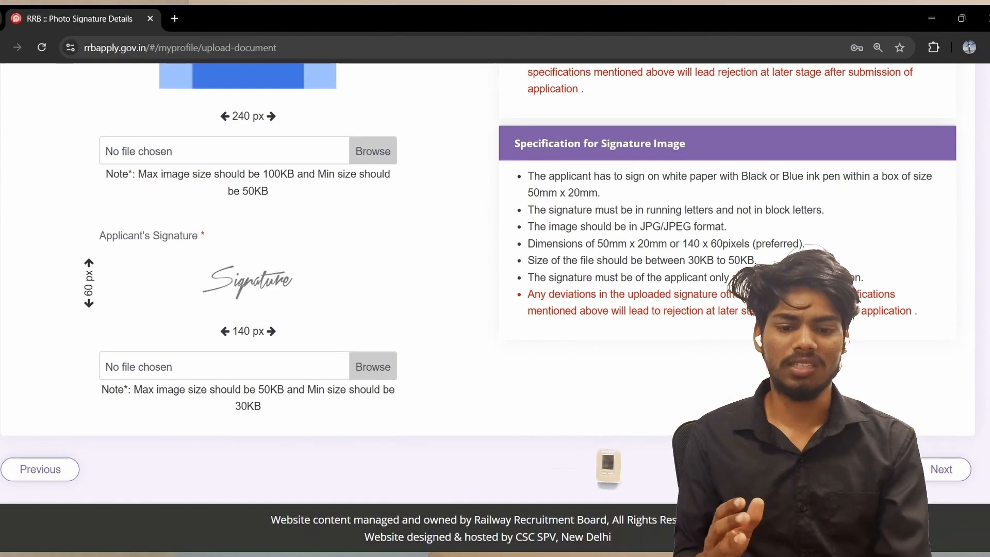
scroll(570, 313, "up", 7)
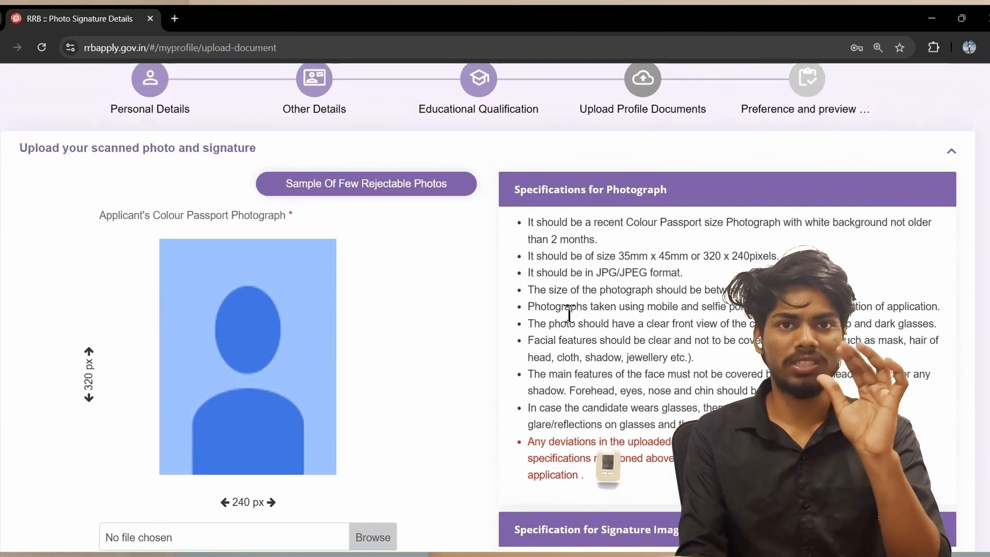
scroll(570, 313, "up", 2)
scroll(568, 319, "down", 3)
left_click_drag(593, 259, 745, 272)
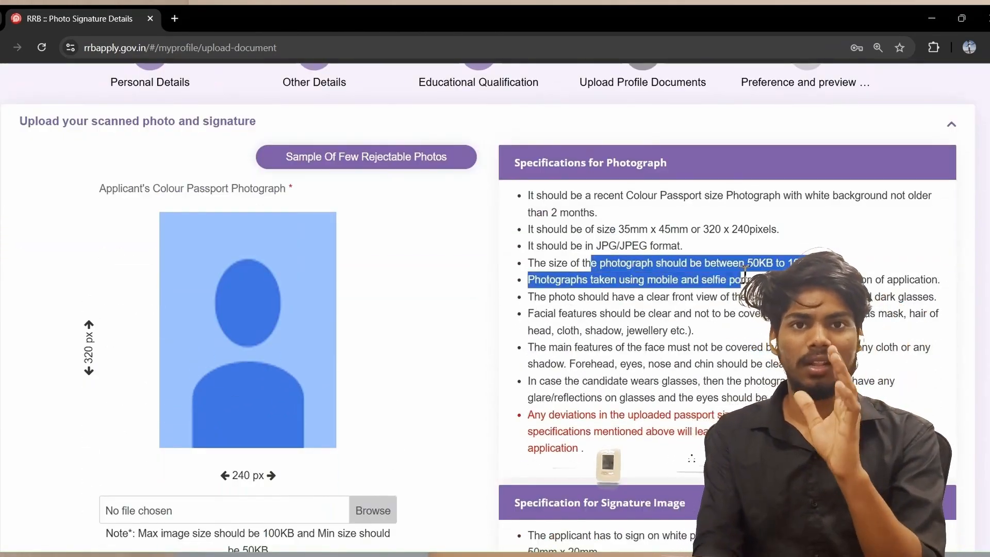
Search 'bg remove' in a new tab, open remove.bg, then return to the RRB tab
left_click(179, 15)
left_click(165, 37)
type("b")
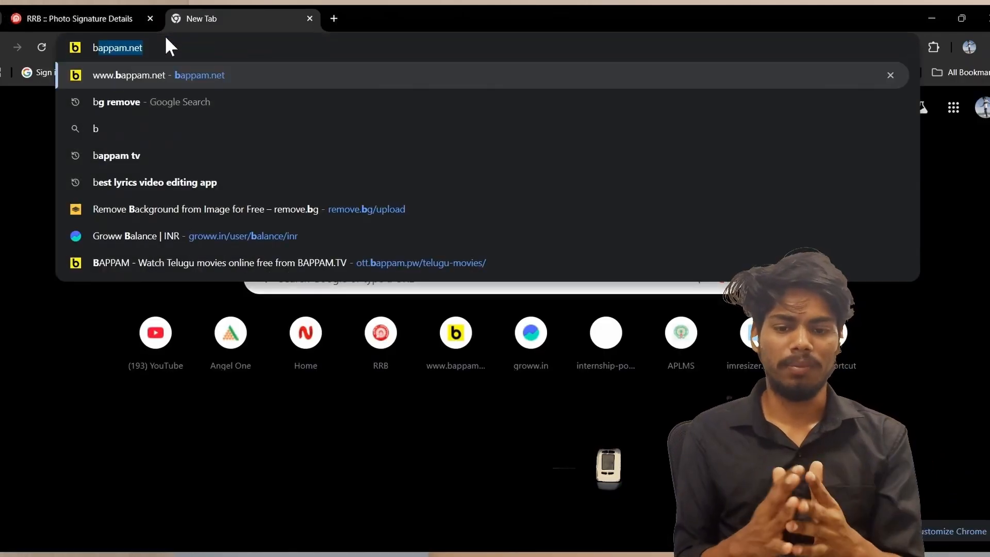
type("g remove")
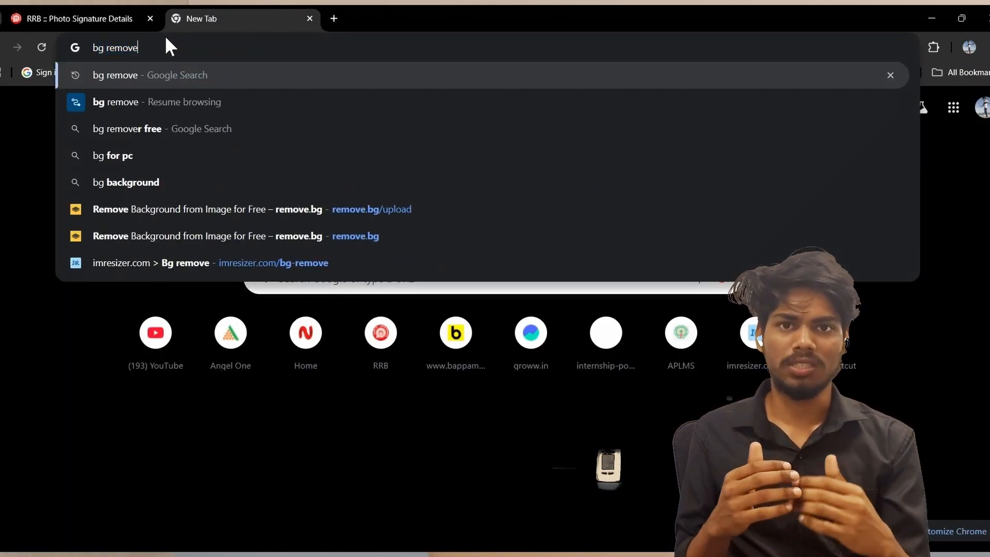
key("Return")
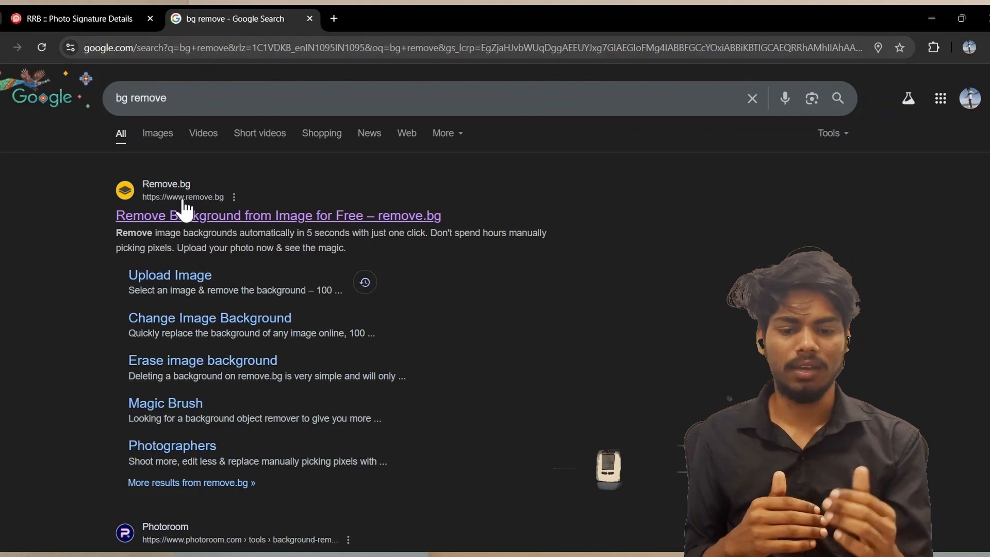
left_click(186, 213)
left_click(63, 15)
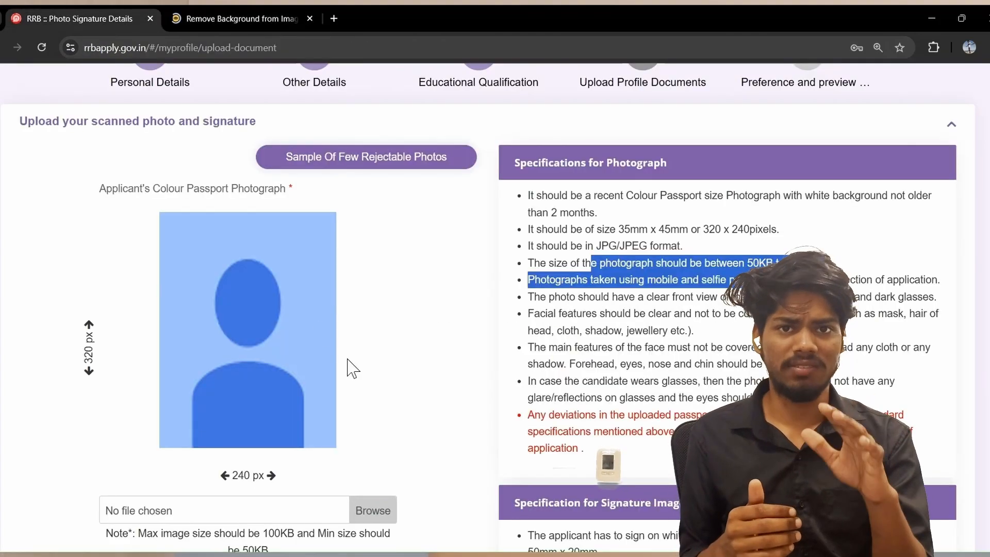
Review the photo and signature specifications and proceed to the RRB Chennai post preference step
scroll(352, 368, "down", 7)
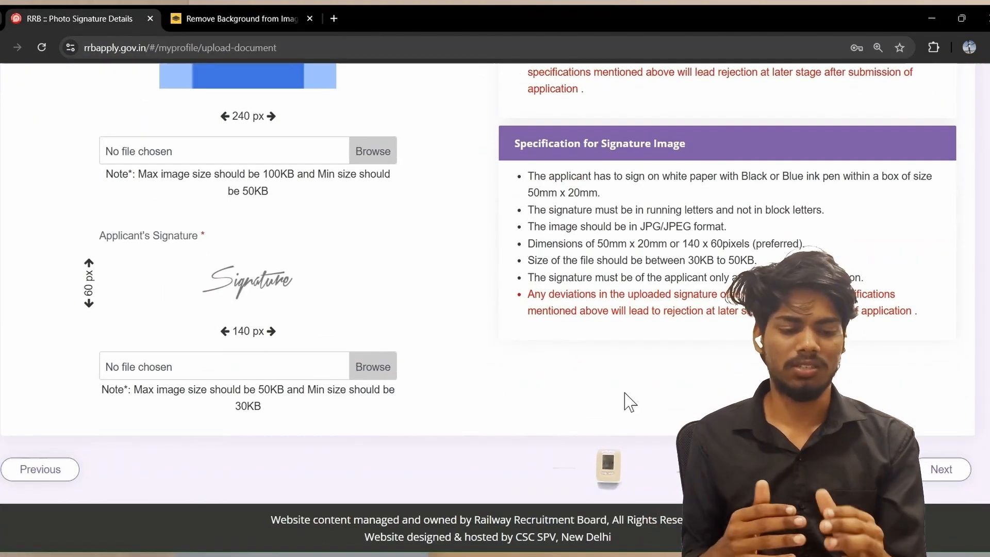
scroll(407, 404, "up", 5)
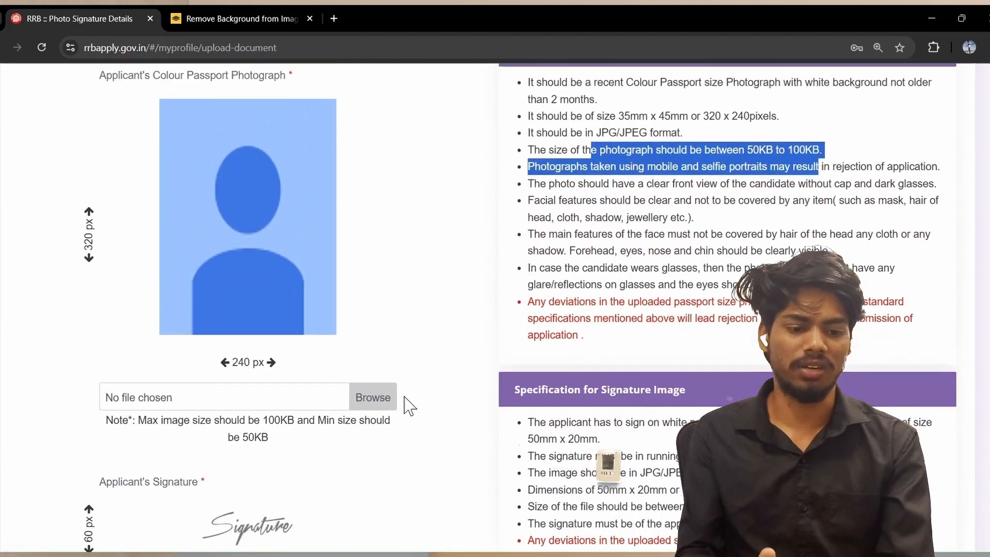
scroll(406, 405, "down", 4)
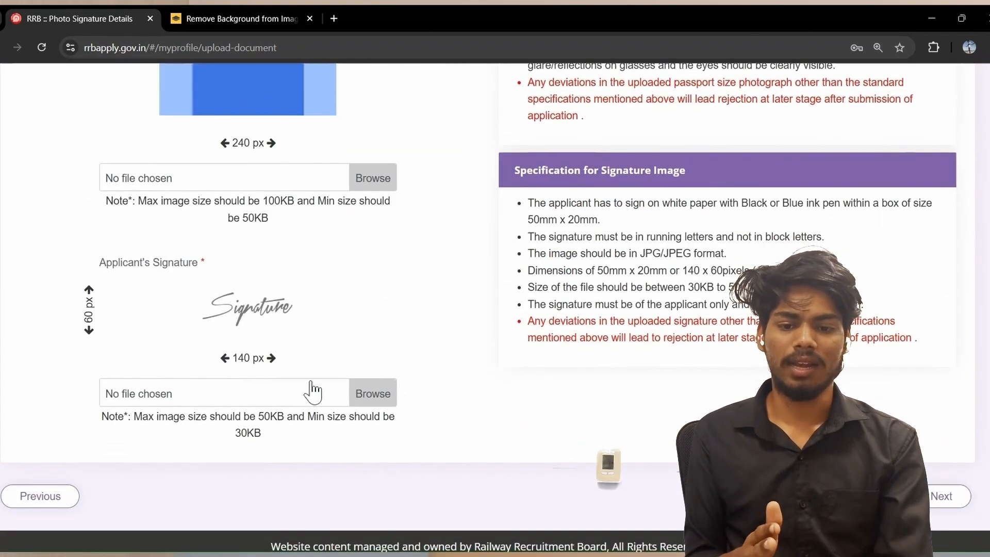
scroll(503, 246, "up", 3)
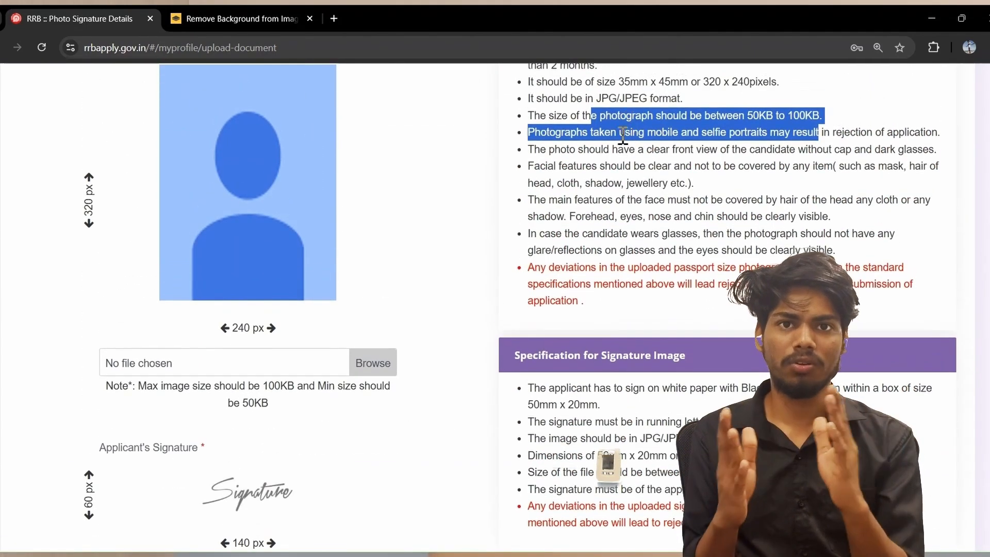
left_click(720, 111)
scroll(666, 269, "down", 2)
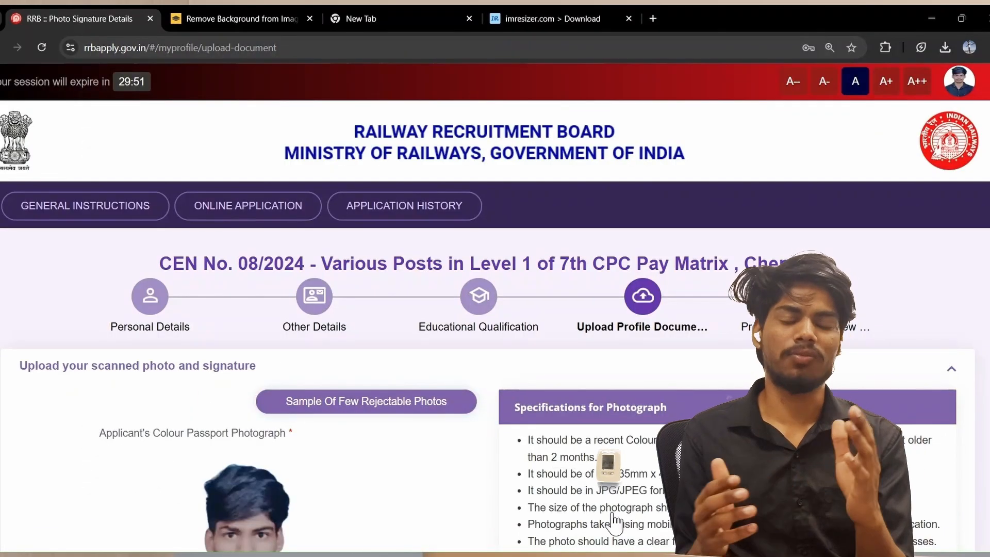
scroll(582, 492, "down", 10)
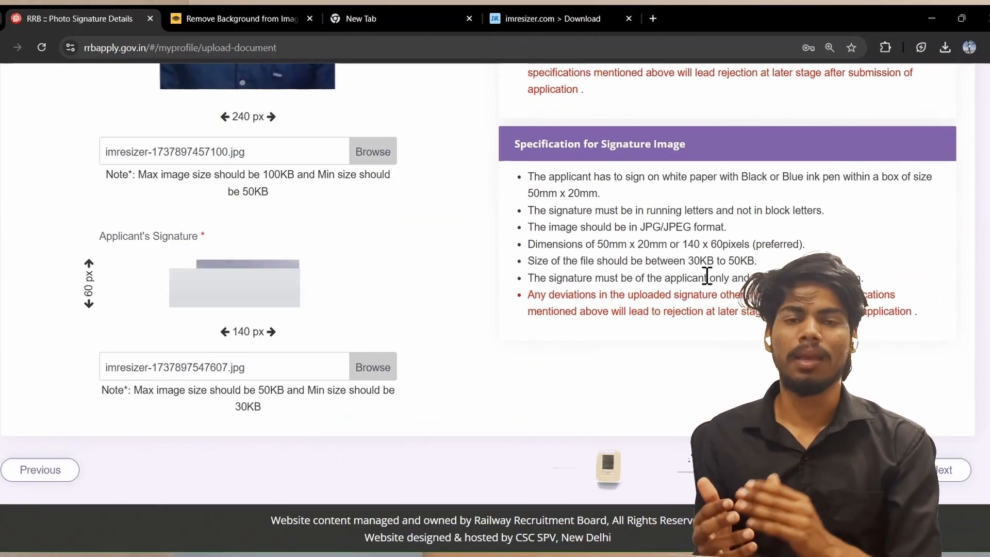
left_click_drag(660, 247, 757, 262)
left_click(845, 344)
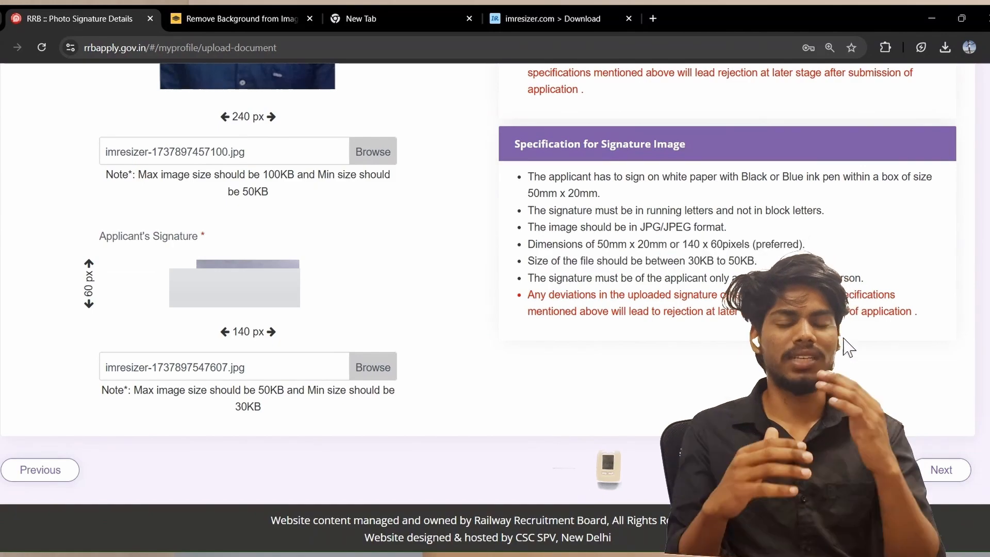
left_click(957, 469)
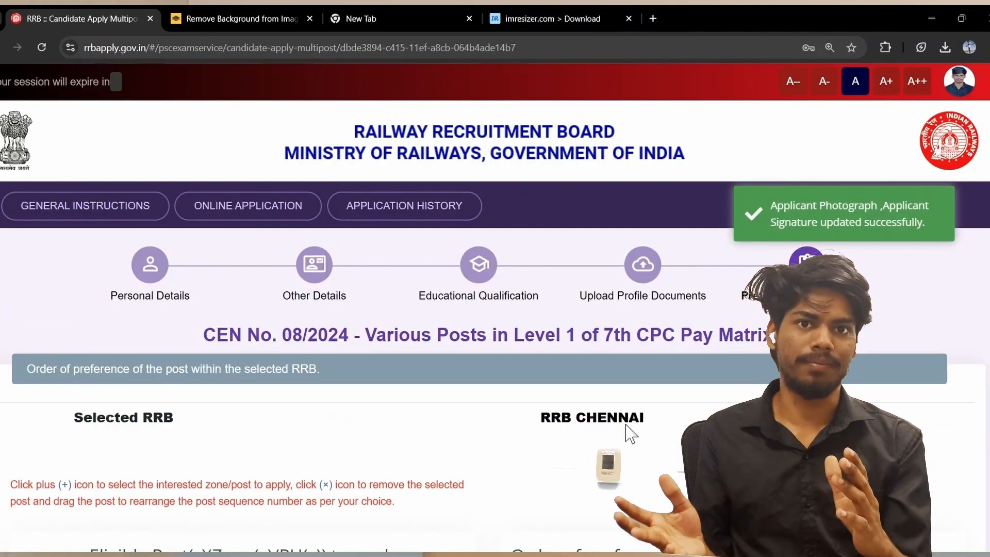
Add every eligible RRB Chennai post to the preference list
scroll(629, 434, "down", 4)
scroll(627, 434, "up", 1)
scroll(628, 433, "down", 1)
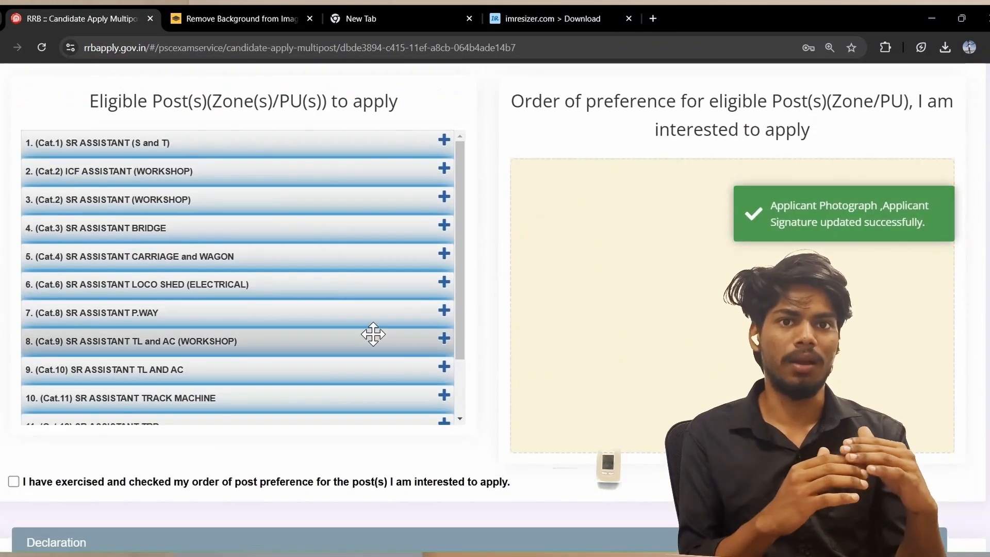
scroll(373, 334, "down", 3)
scroll(372, 334, "up", 3)
scroll(342, 391, "up", 5)
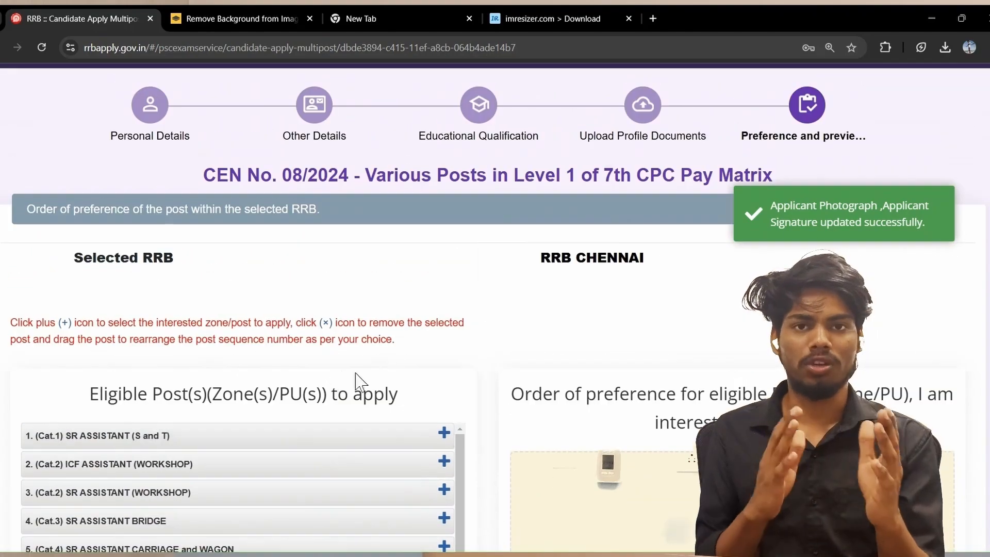
scroll(332, 358, "down", 8)
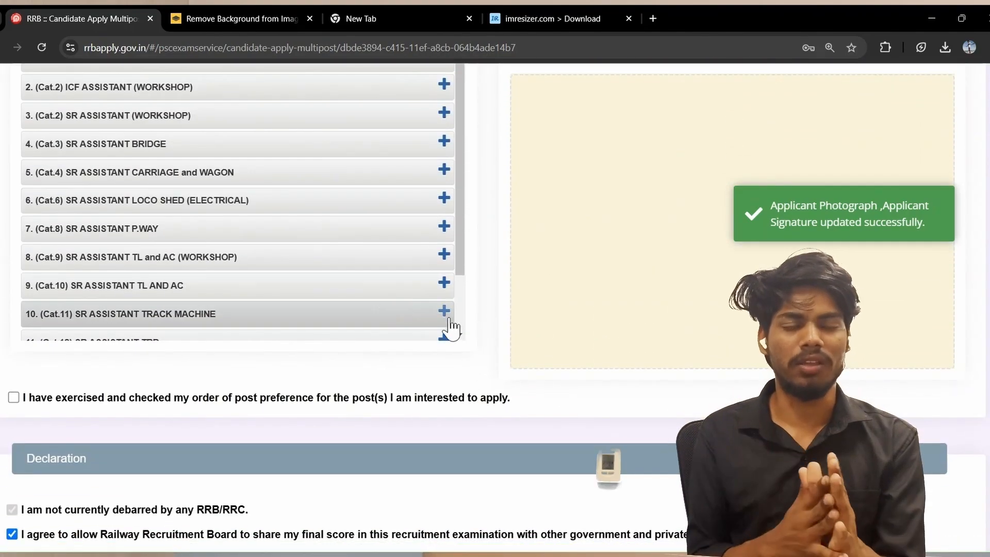
left_click(444, 313)
left_click(445, 313)
left_click(445, 313)
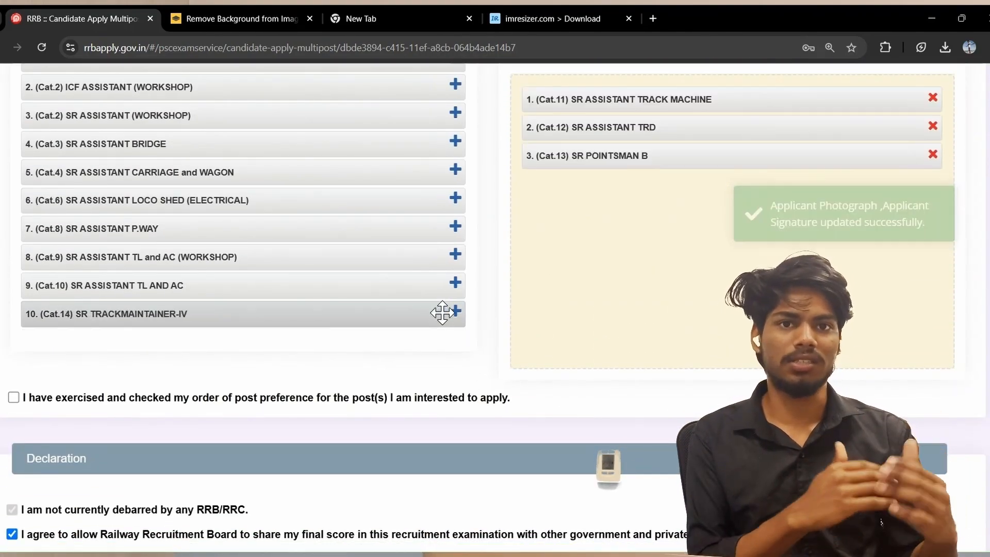
left_click_drag(443, 312, 431, 205)
left_click(456, 199)
left_click(455, 199)
left_click(456, 199)
left_click(456, 199)
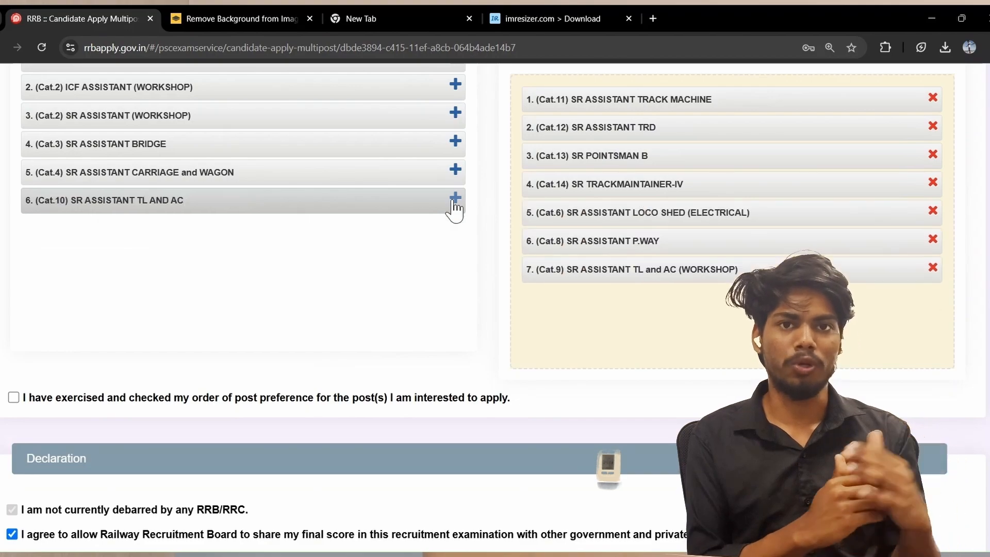
left_click(456, 199)
left_click(455, 85)
left_click(455, 85)
left_click(455, 85)
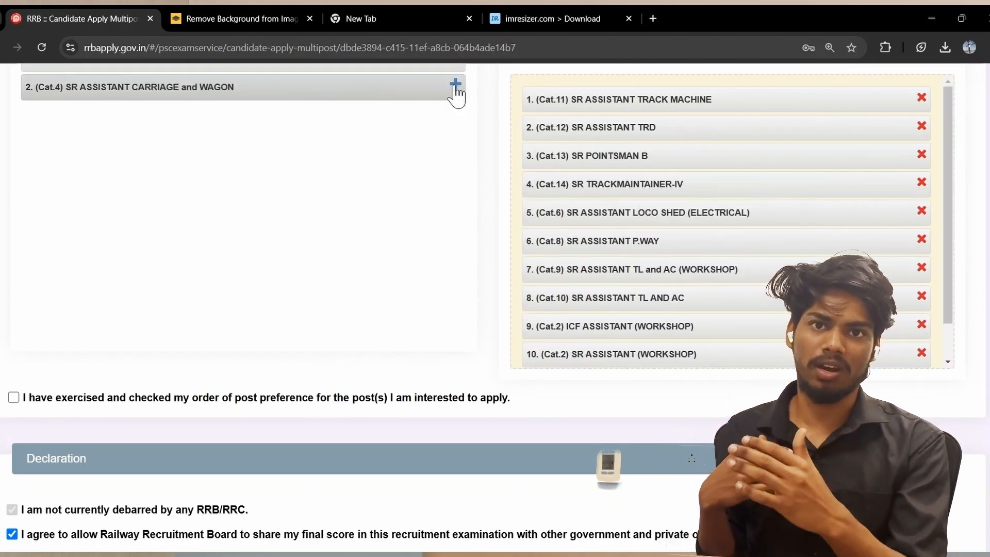
left_click(456, 85)
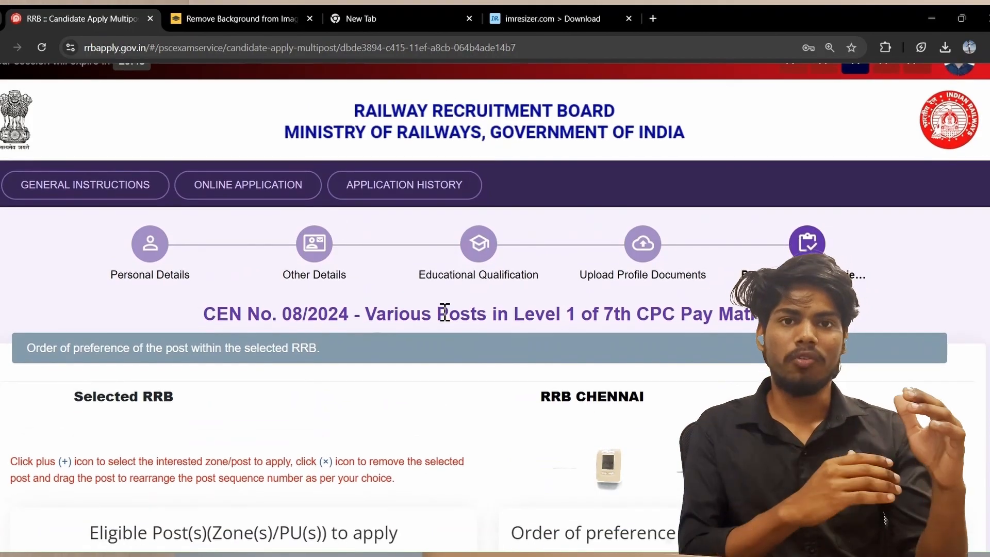
Remove the top posts, leaving SR Assistant P.Way and the TL and AC posts first
scroll(489, 464, "down", 4)
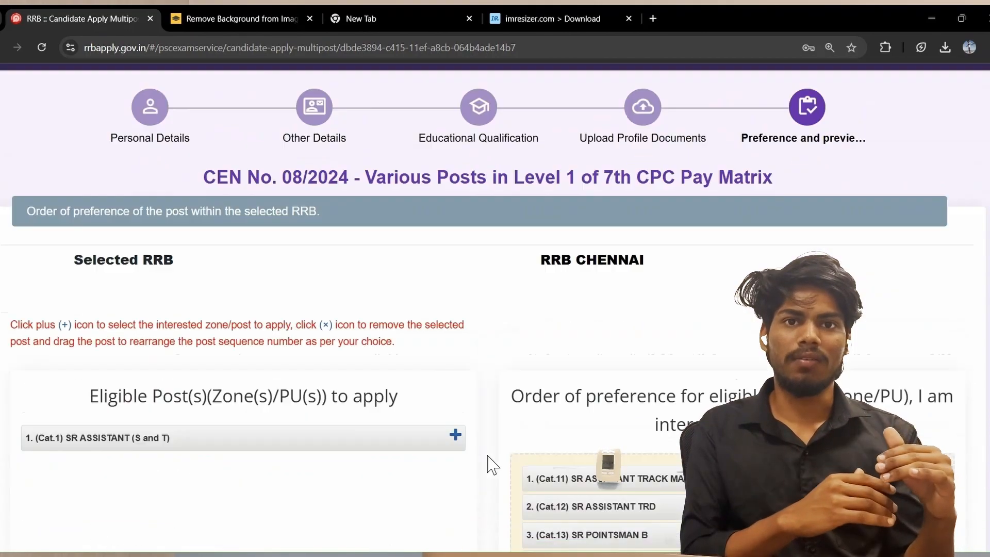
scroll(493, 464, "down", 3)
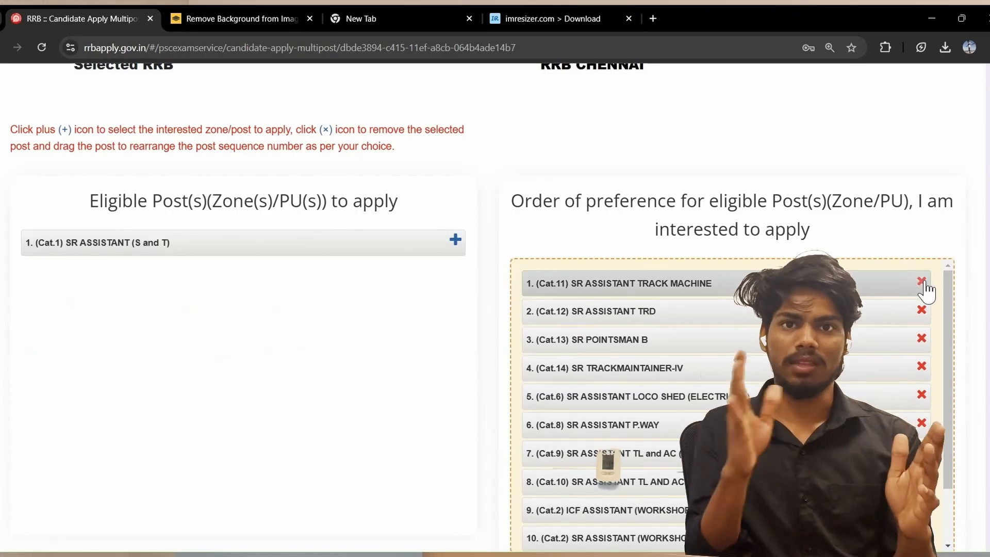
double_click(922, 282)
left_click(923, 282)
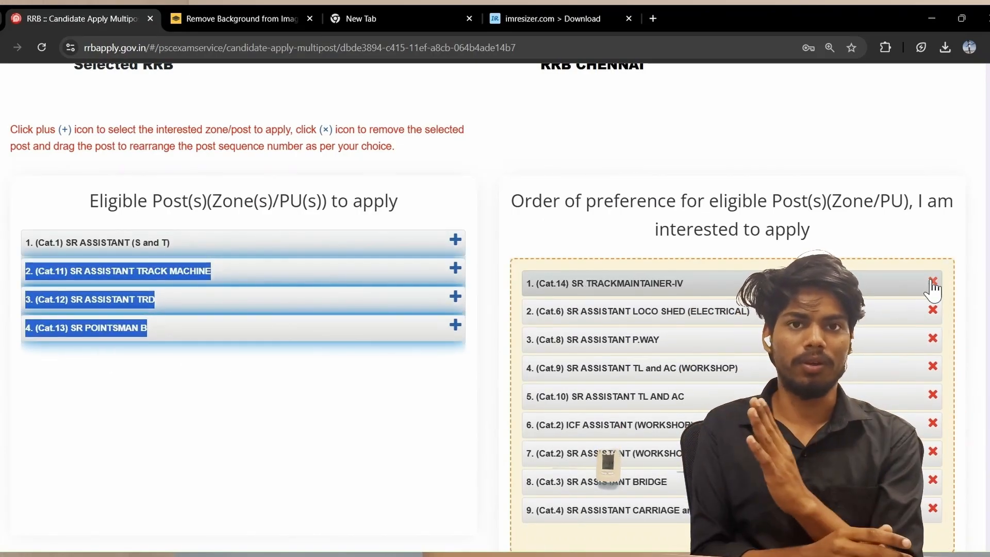
double_click(932, 282)
triple_click(932, 283)
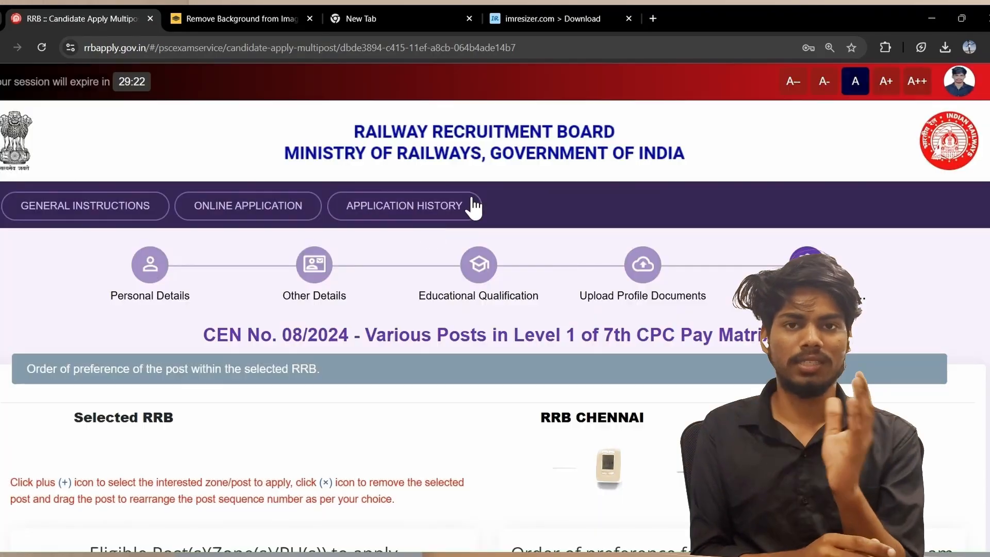
Re-add the remaining posts in order, from SR Assistant (S and T) to SR Assistant Carriage and Wagon
scroll(466, 206, "down", 10)
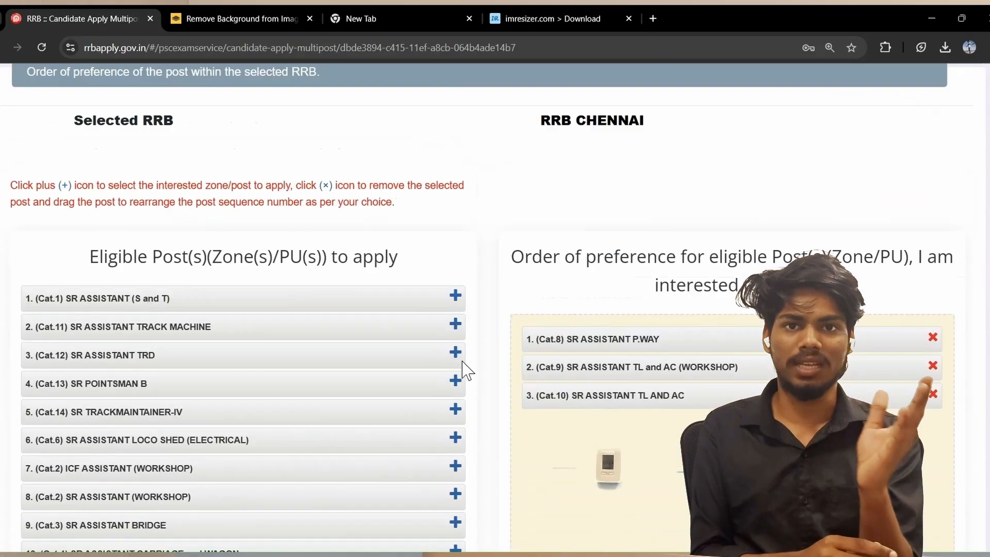
scroll(462, 361, "up", 4)
left_click(456, 228)
double_click(455, 227)
double_click(456, 227)
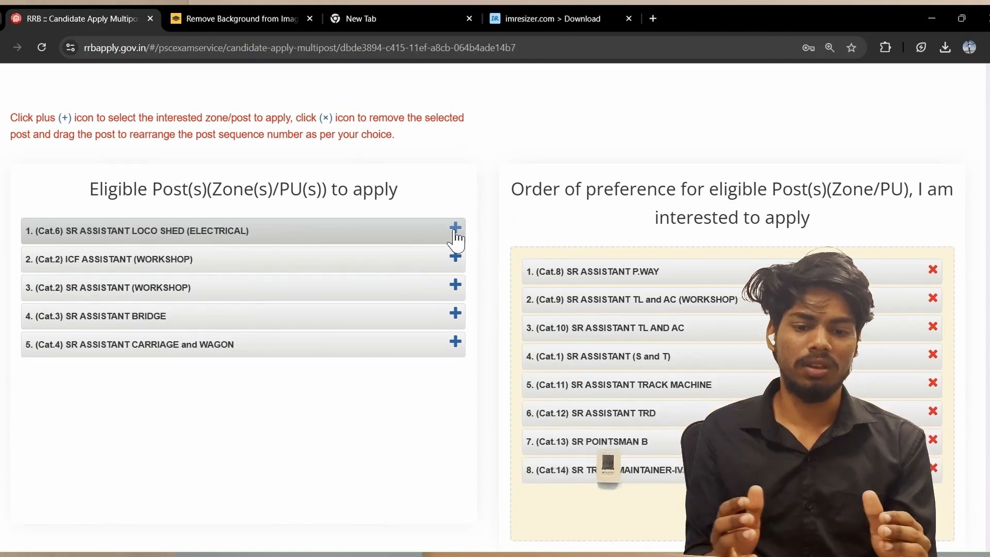
double_click(456, 228)
double_click(456, 227)
left_click(455, 228)
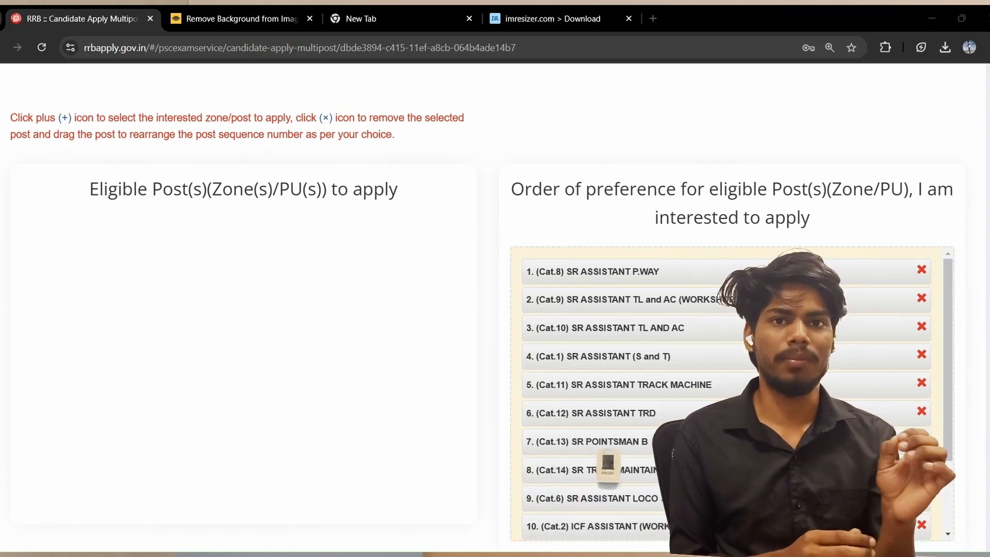
scroll(532, 437, "down", 10)
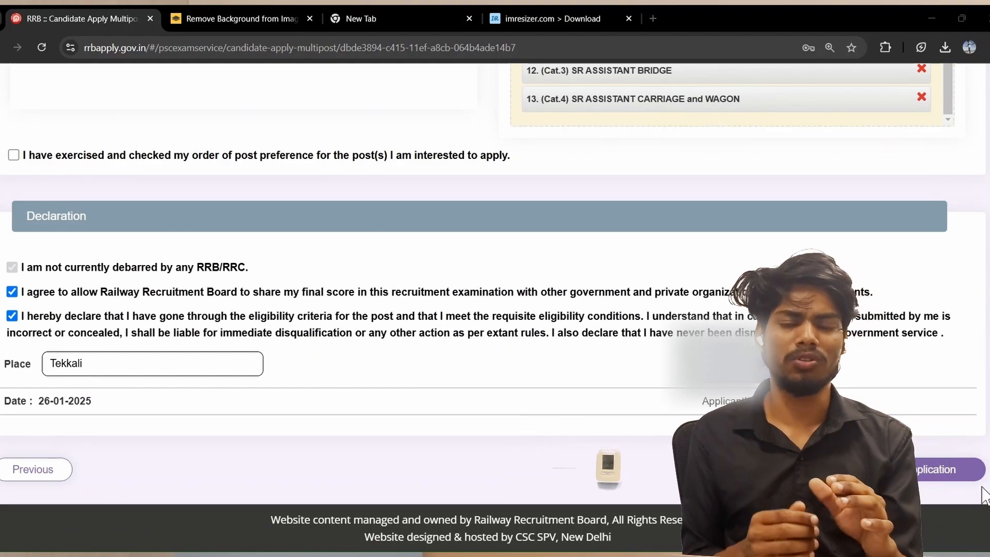
Tick the post preference undertaking and submit the application, reaching the ₹500.00 fee page
left_click(929, 476)
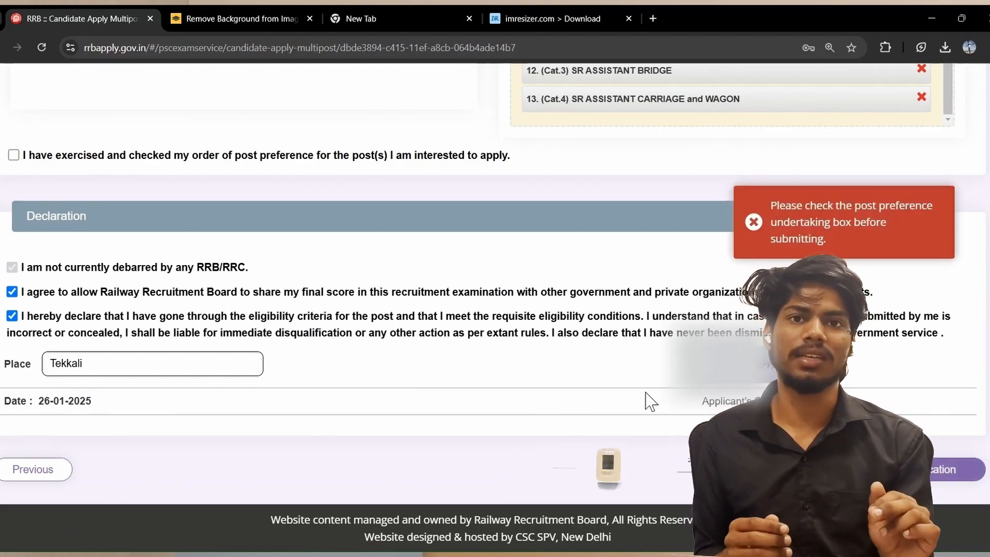
scroll(646, 393, "up", 5)
scroll(645, 393, "down", 5)
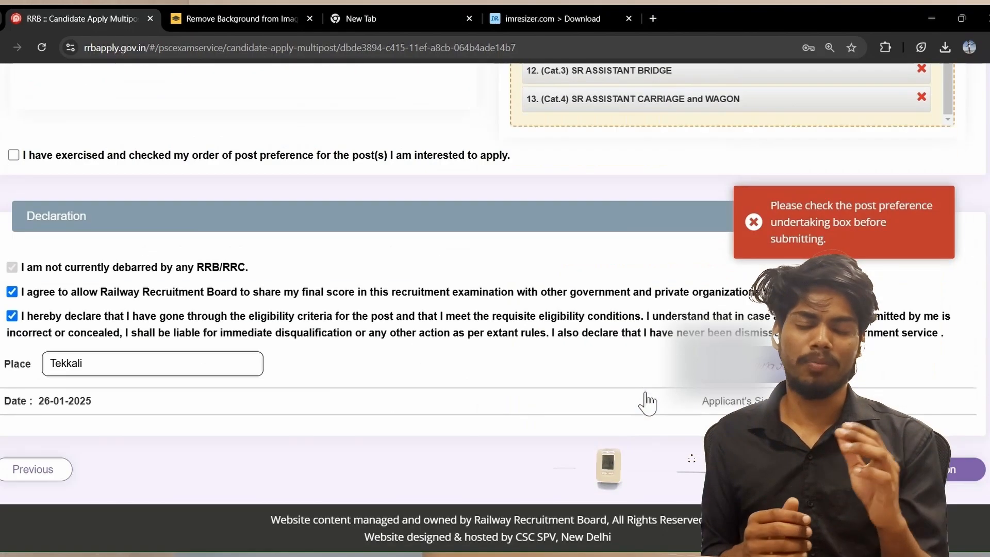
left_click(14, 155)
left_click(929, 469)
scroll(323, 513, "down", 15)
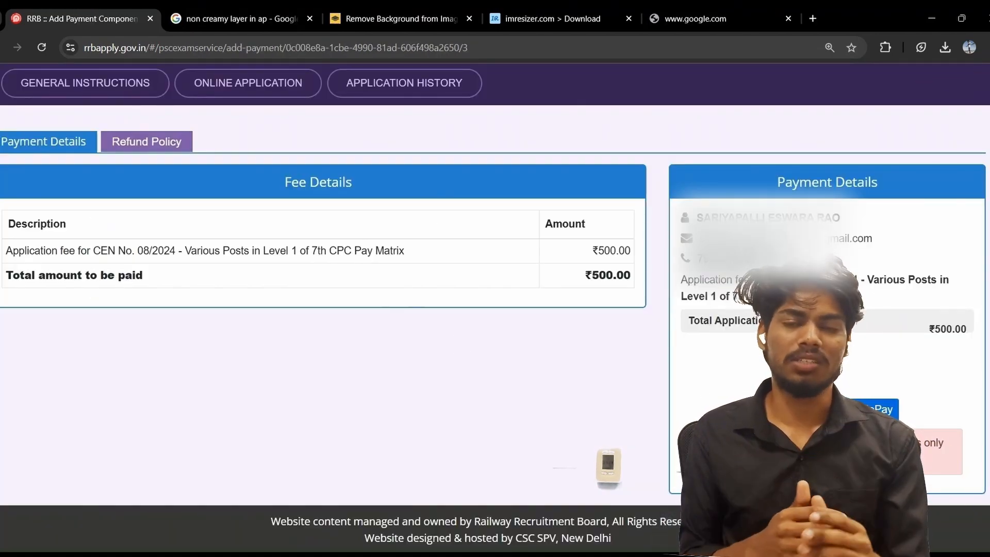
Start the fee payment, agree to the non-refundable fee Terms & Conditions, and proceed to SBIePay
left_click(860, 408)
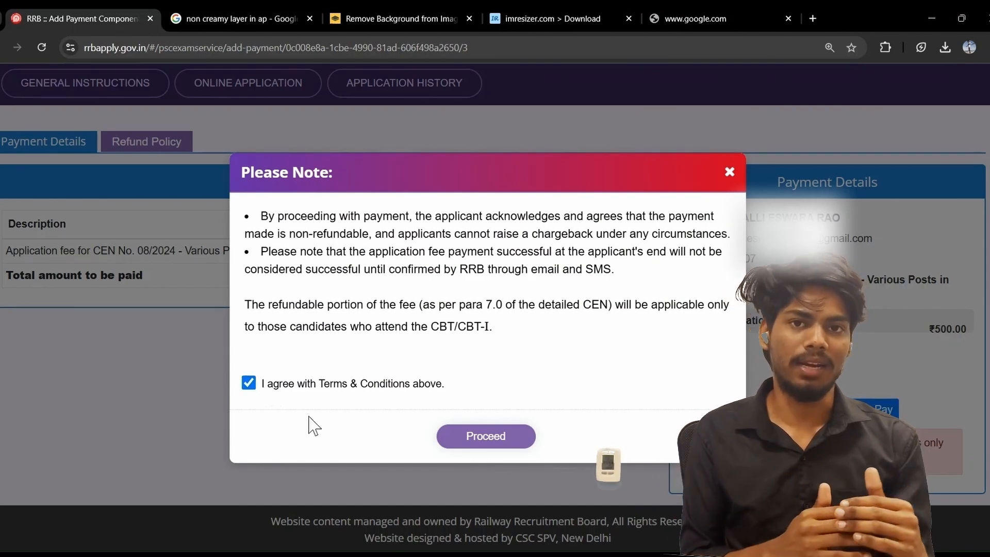
left_click(455, 438)
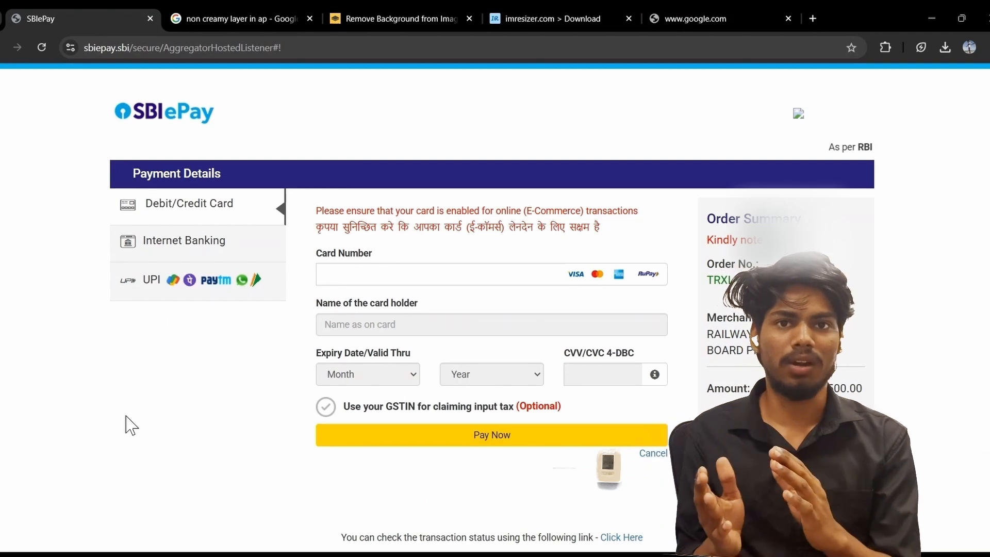
Pay the ₹500 application fee in SBIePay using UPI QR
left_click(149, 292)
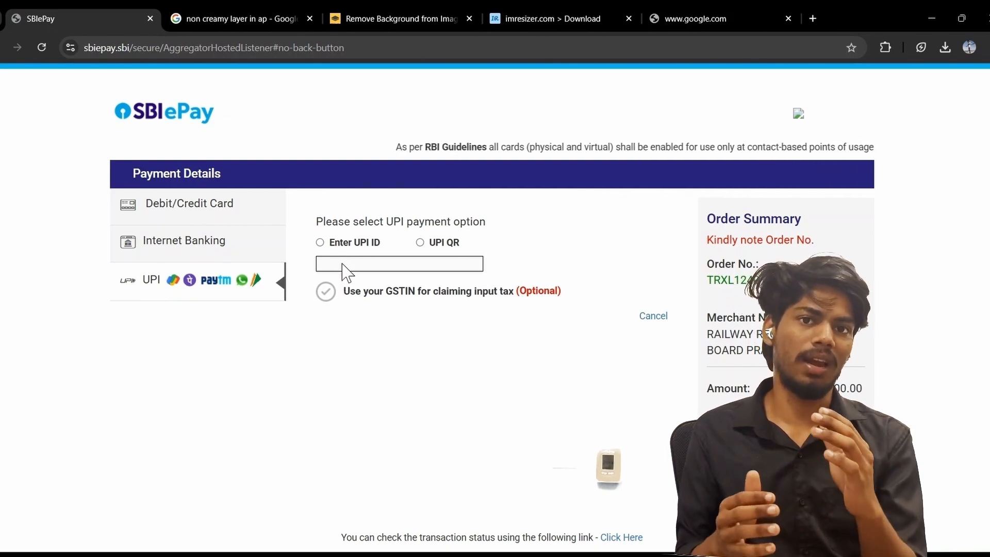
left_click(421, 243)
left_click(393, 320)
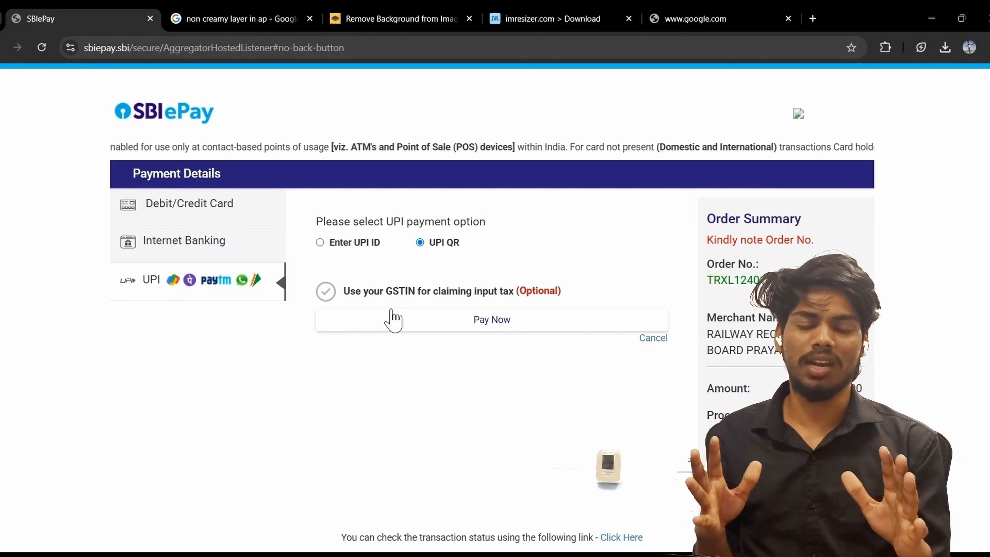
left_click(499, 321)
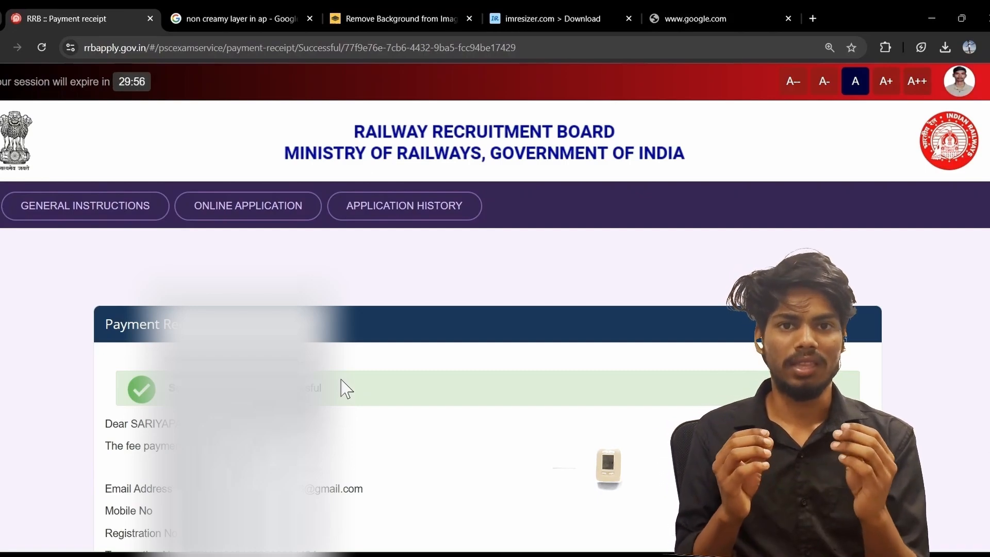
Save the successful payment receipt as a PDF with Save as PDF
scroll(338, 456, "down", 8)
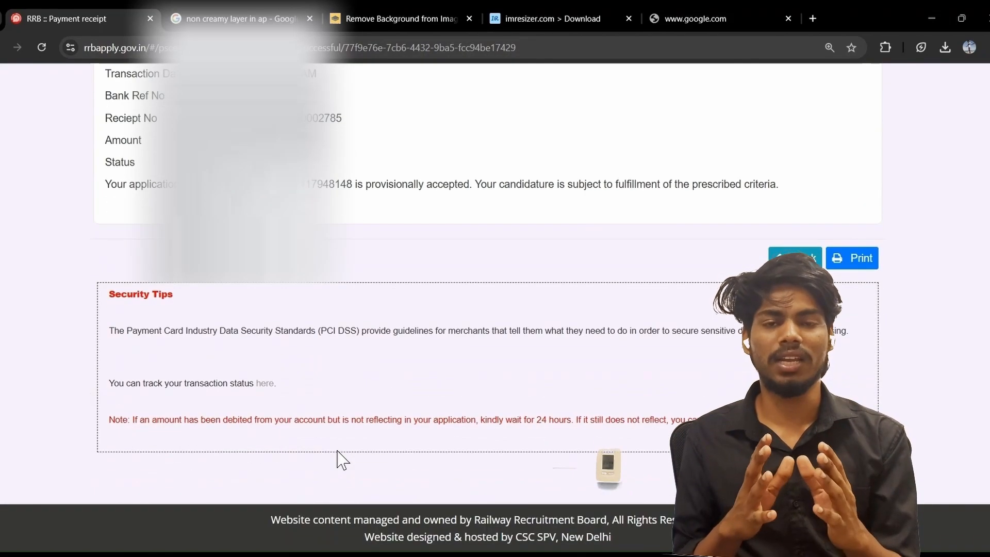
scroll(337, 456, "up", 4)
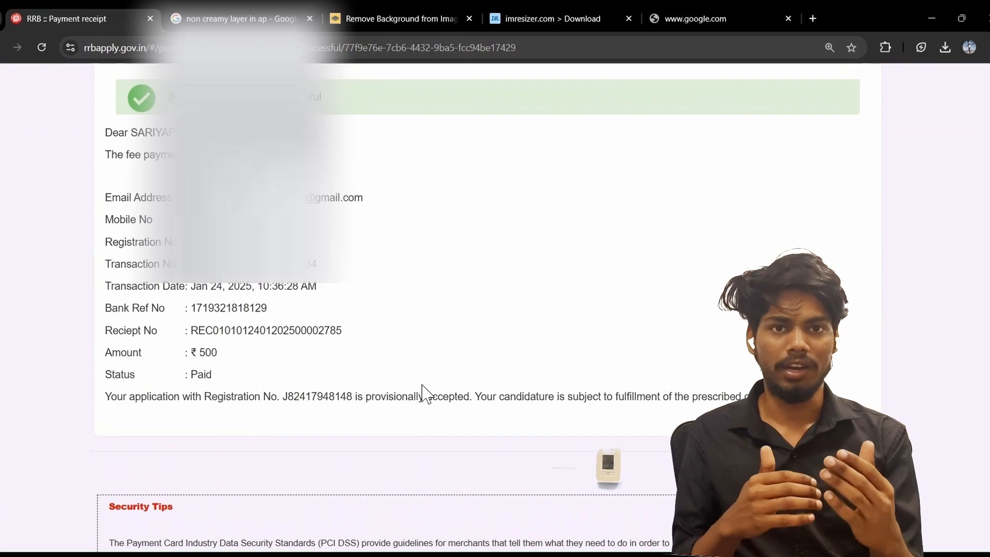
key("ctrl+p")
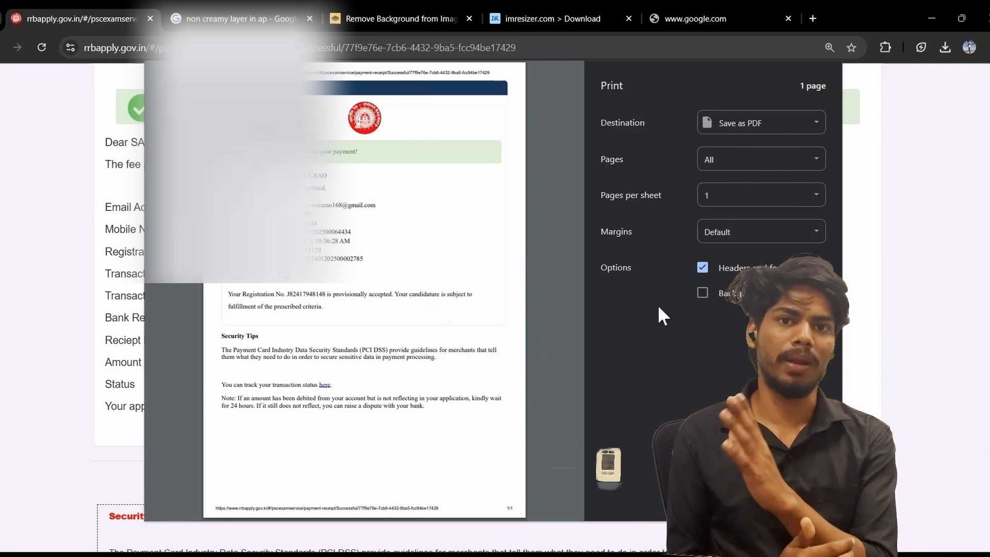
left_click(731, 499)
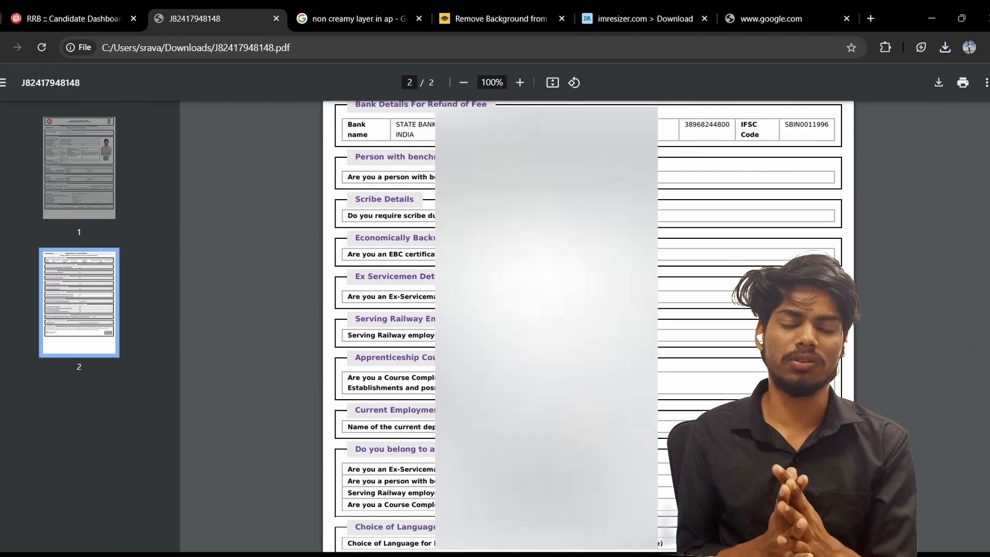
Look over the two-page application form PDF, then switch to the imresizer download page
scroll(588, 325, "down", 4)
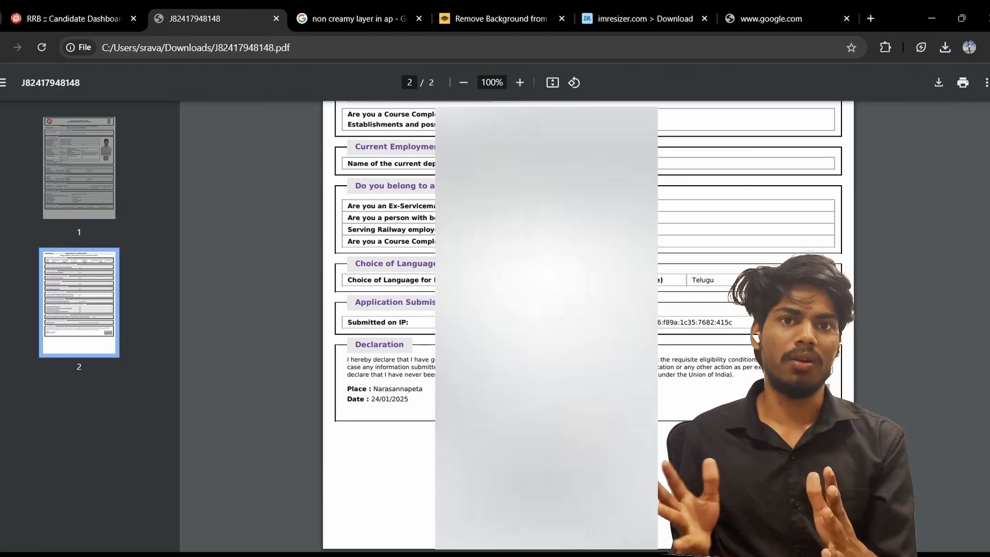
scroll(588, 325, "up", 15)
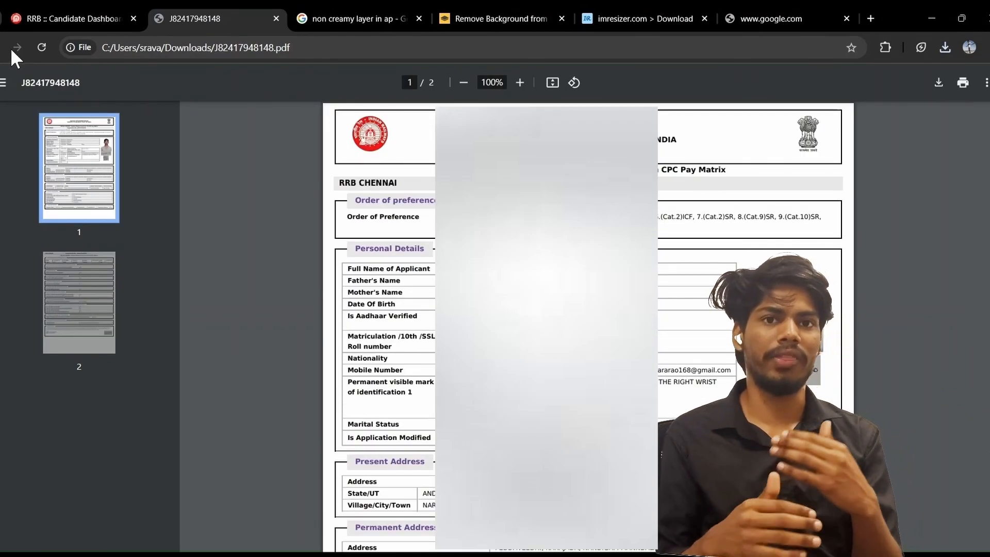
left_click(587, 15)
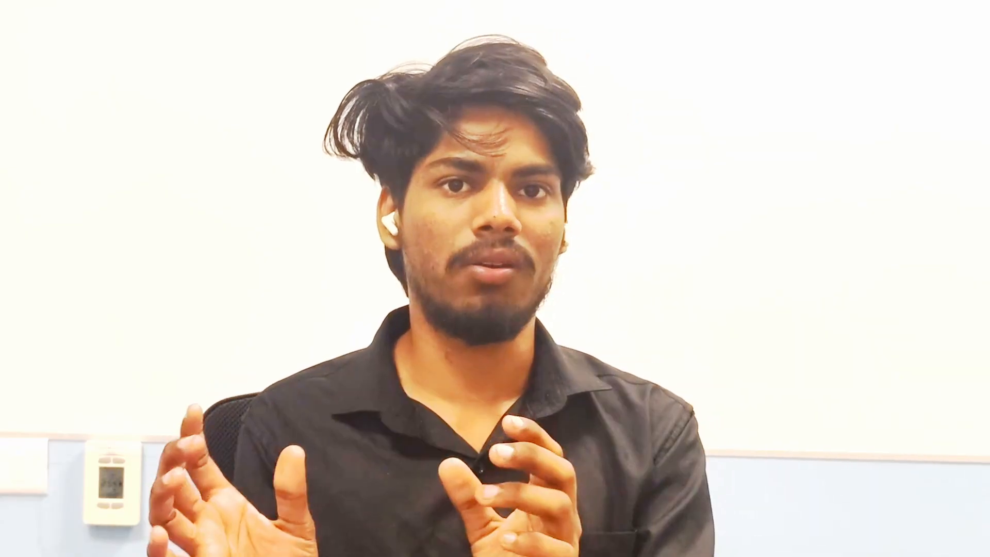